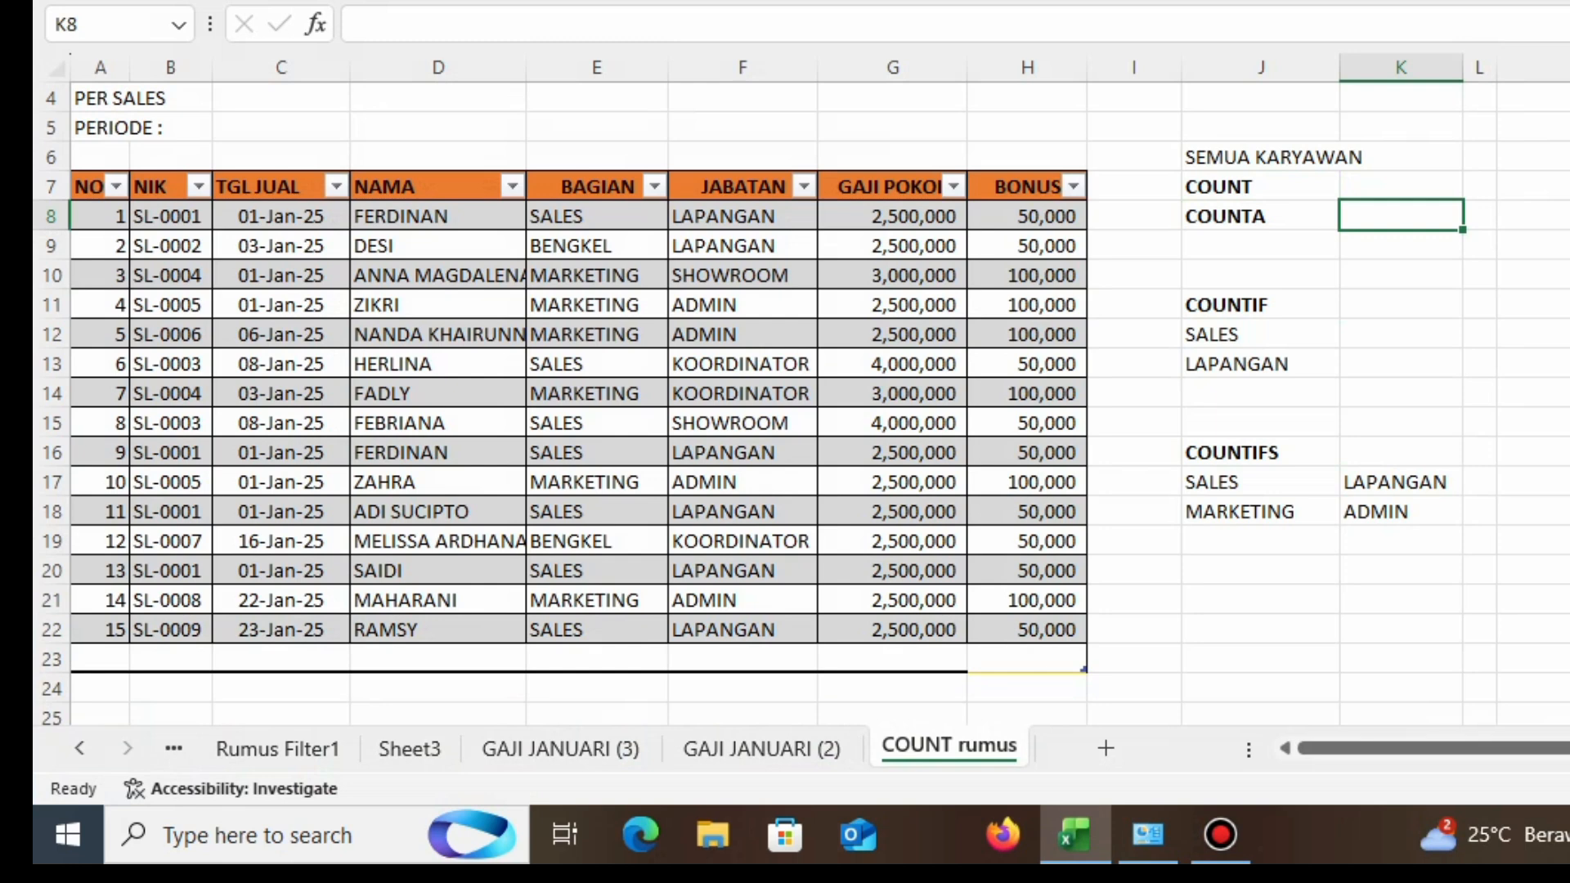
# Step: Go through the summary cells for COUNT, COUNTA, COUNTIF and COUNTIFS beside the employee table
pyautogui.click(1401, 305)
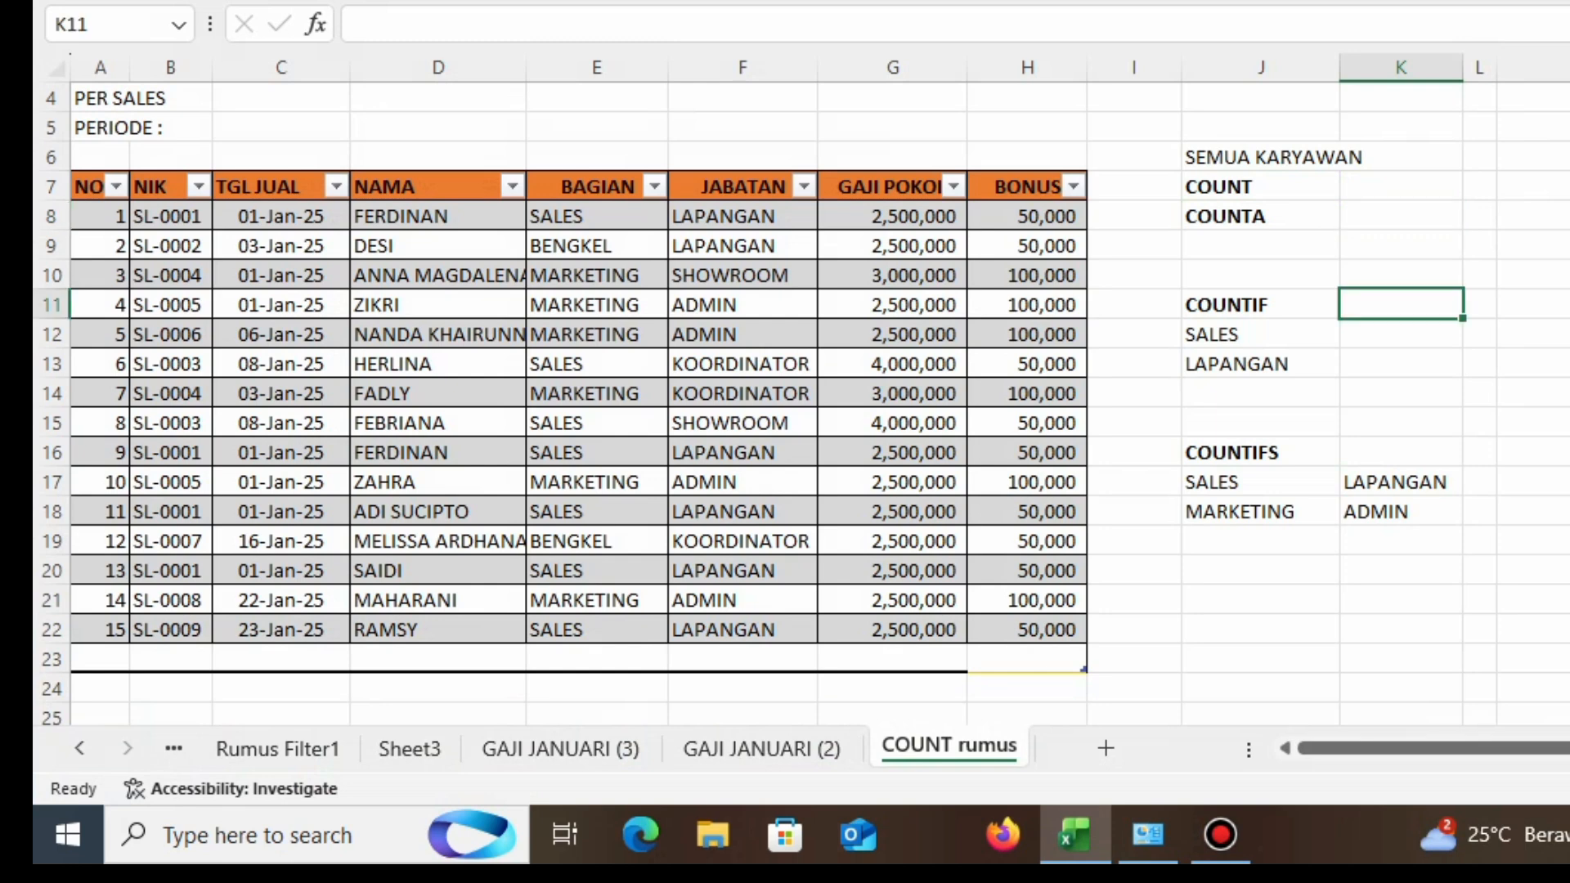
pyautogui.click(1401, 334)
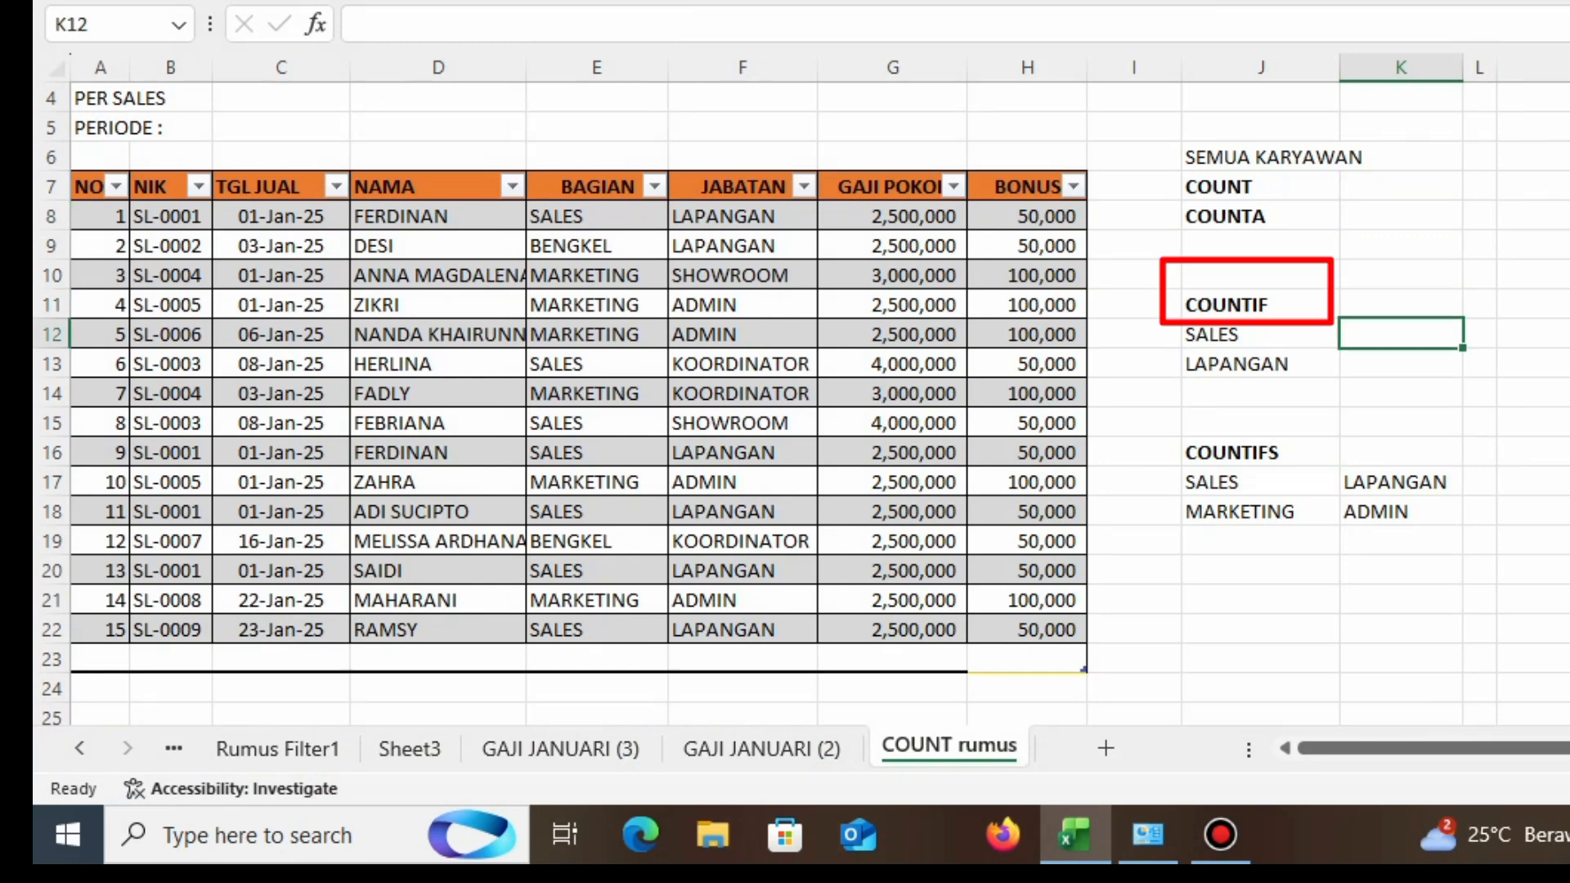
pyautogui.click(1260, 334)
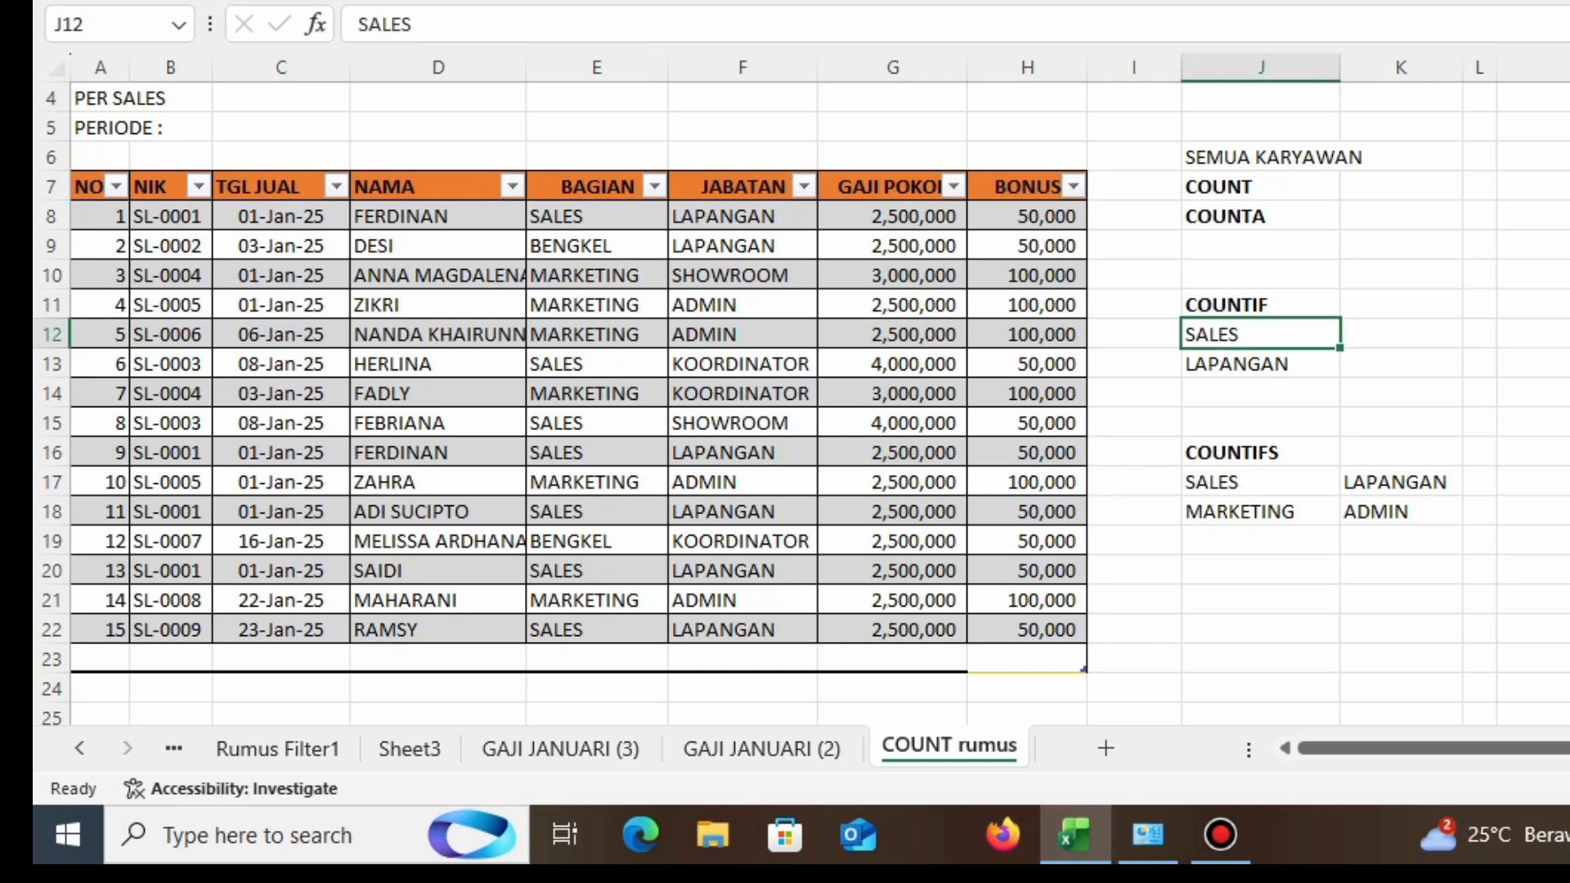
pyautogui.click(1259, 364)
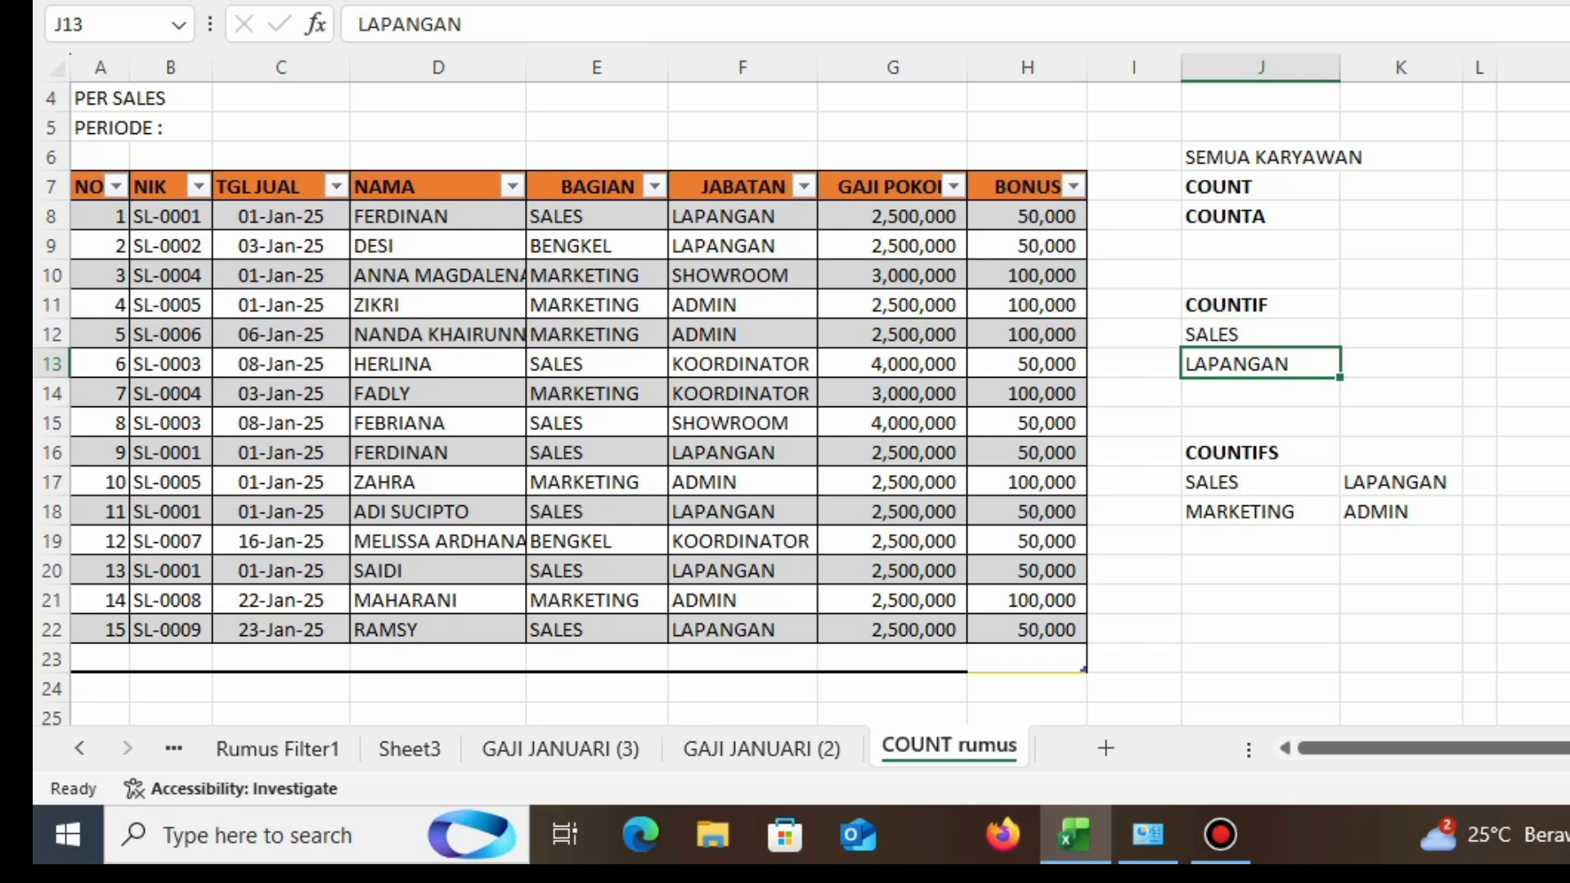
pyautogui.click(1260, 452)
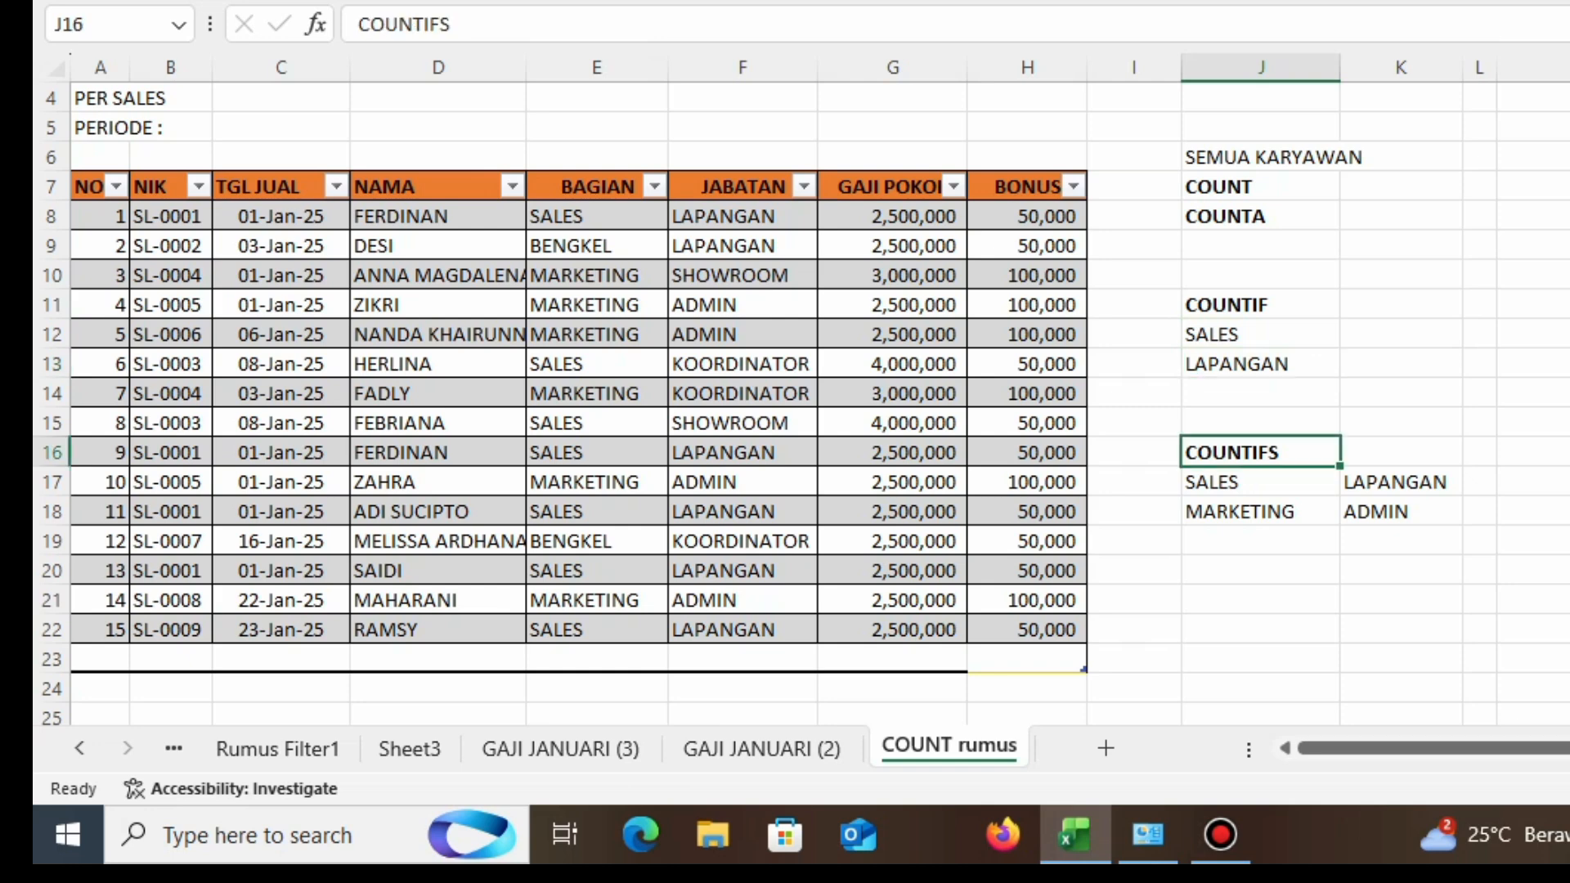
pyautogui.click(1534, 481)
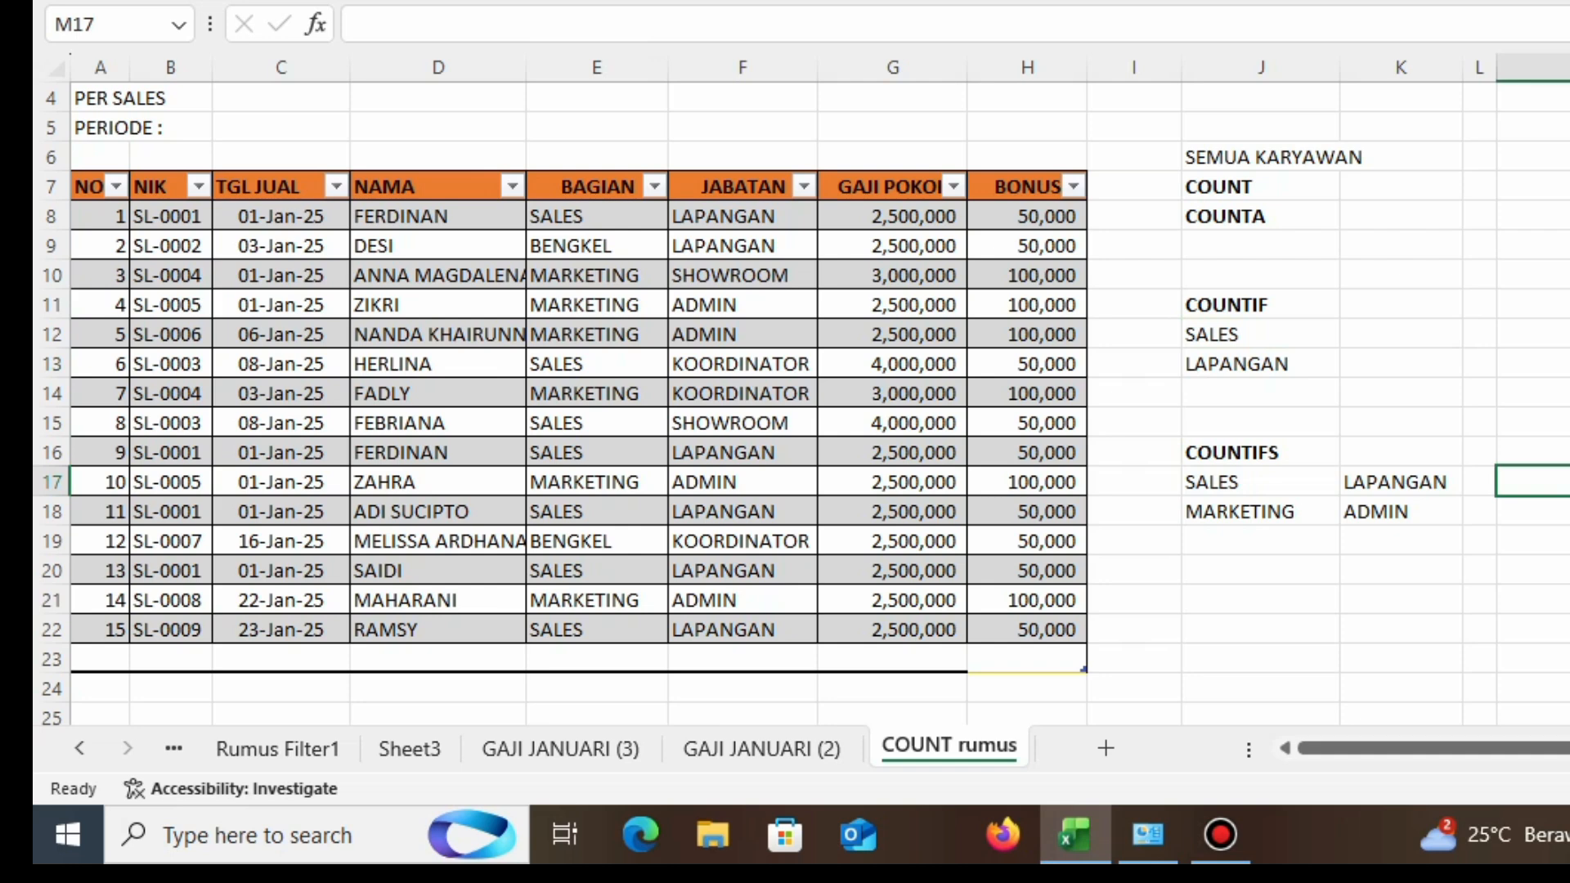
# Step: Enter a COUNT formula in K7 counting the GAJI POKOK values G8:G22
pyautogui.click(1400, 186)
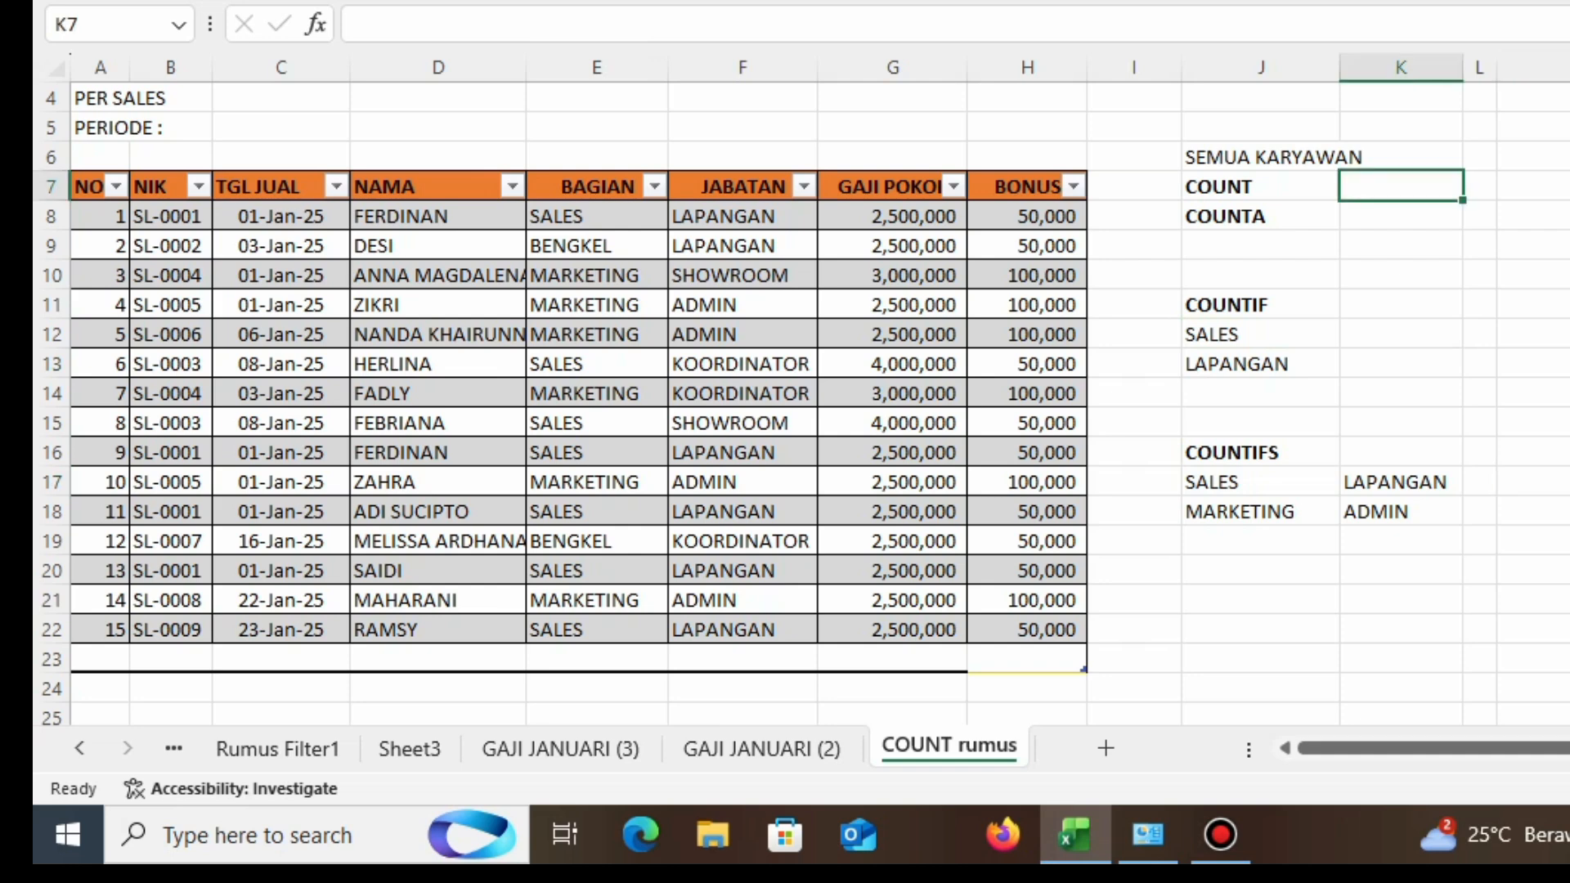
pyautogui.write('=COUNT')
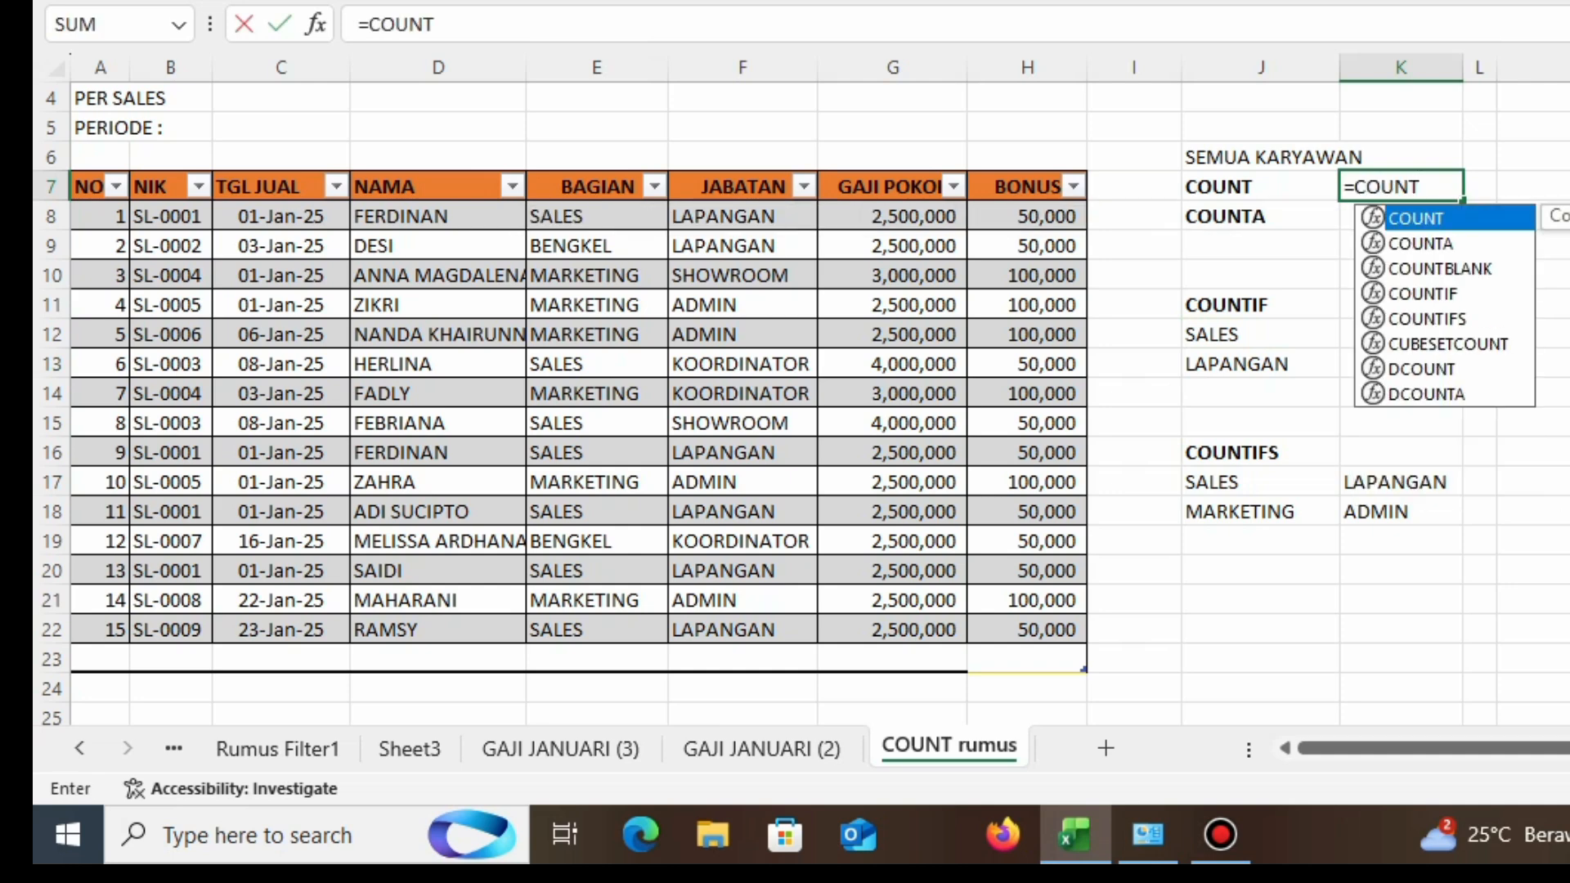
pyautogui.write('(')
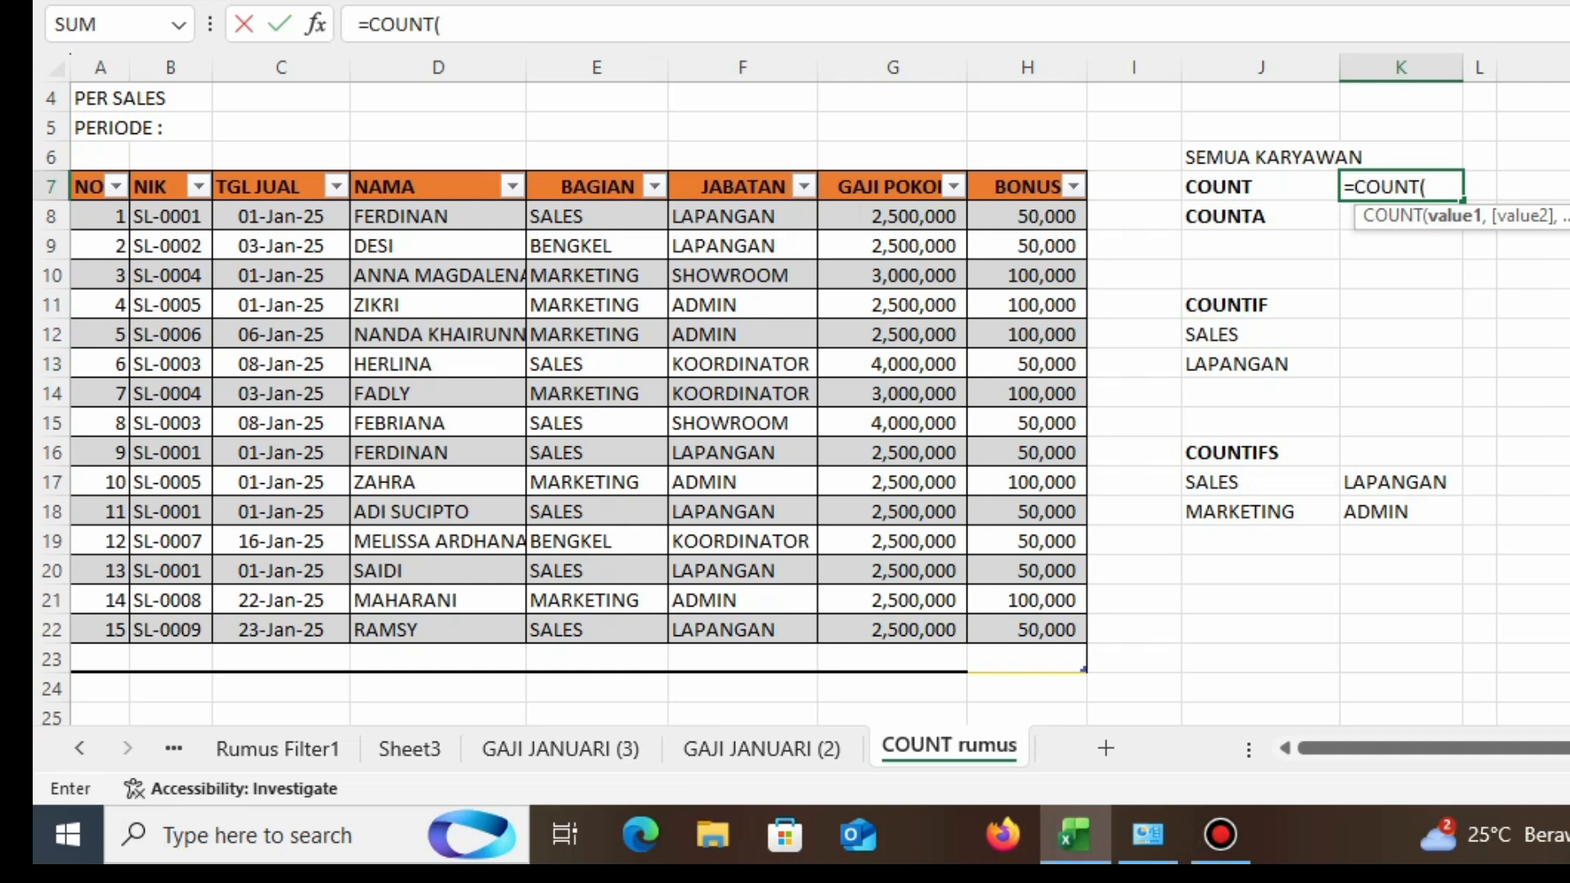
pyautogui.moveTo(941, 216); pyautogui.dragTo(940, 630)
pyautogui.press('Return')
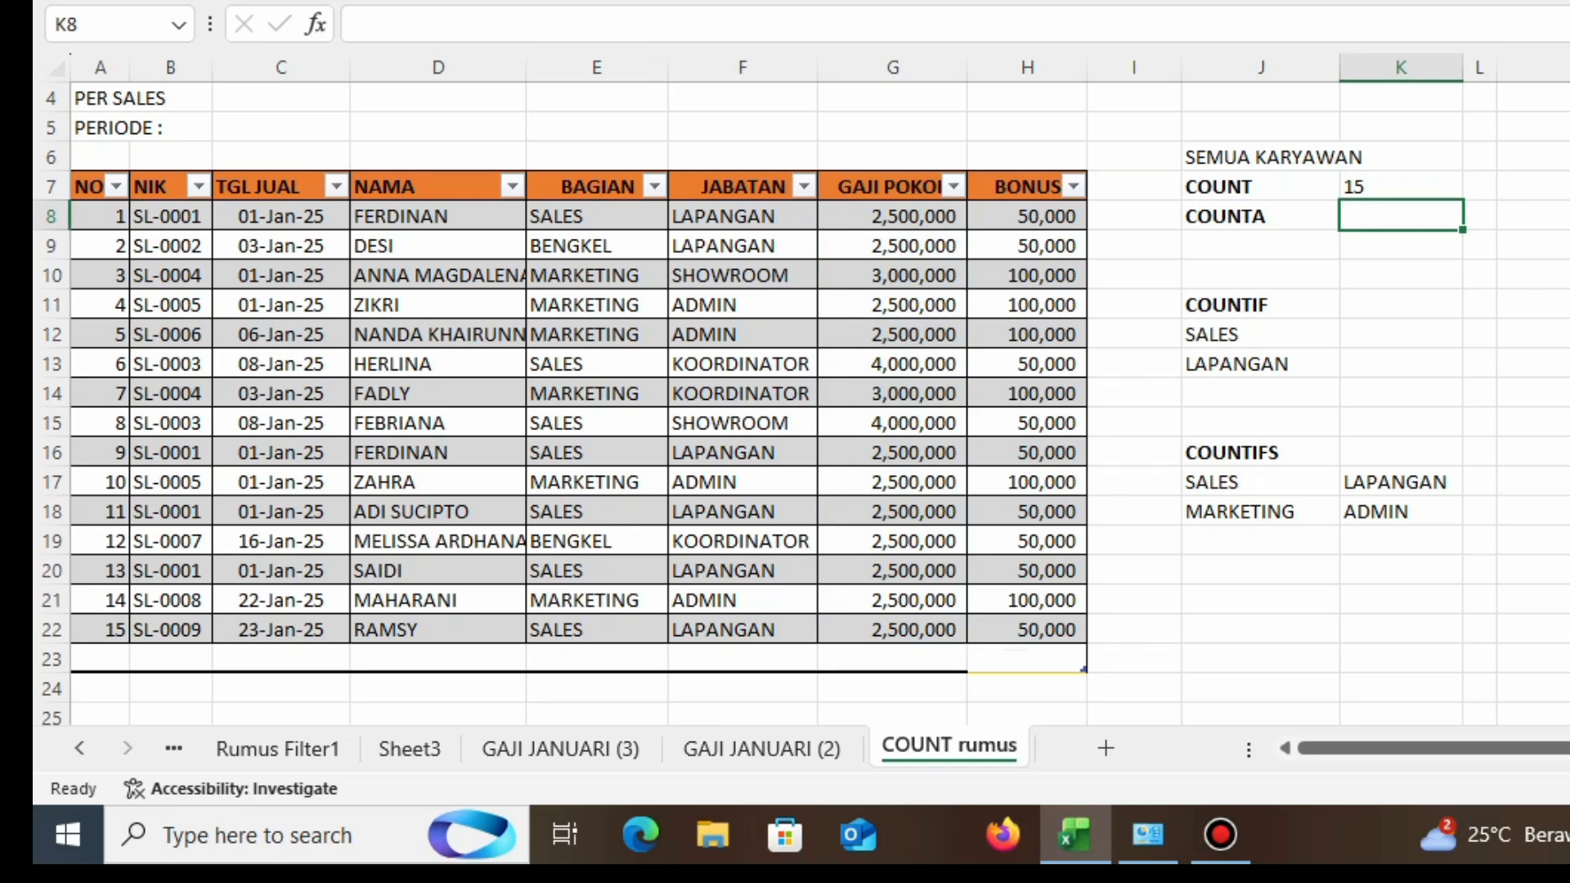
# Step: Enter a COUNTA formula in K8 counting the NAMA entries D8:D22
pyautogui.moveTo(99, 216); pyautogui.dragTo(100, 629)
pyautogui.click(1400, 216)
pyautogui.write('=')
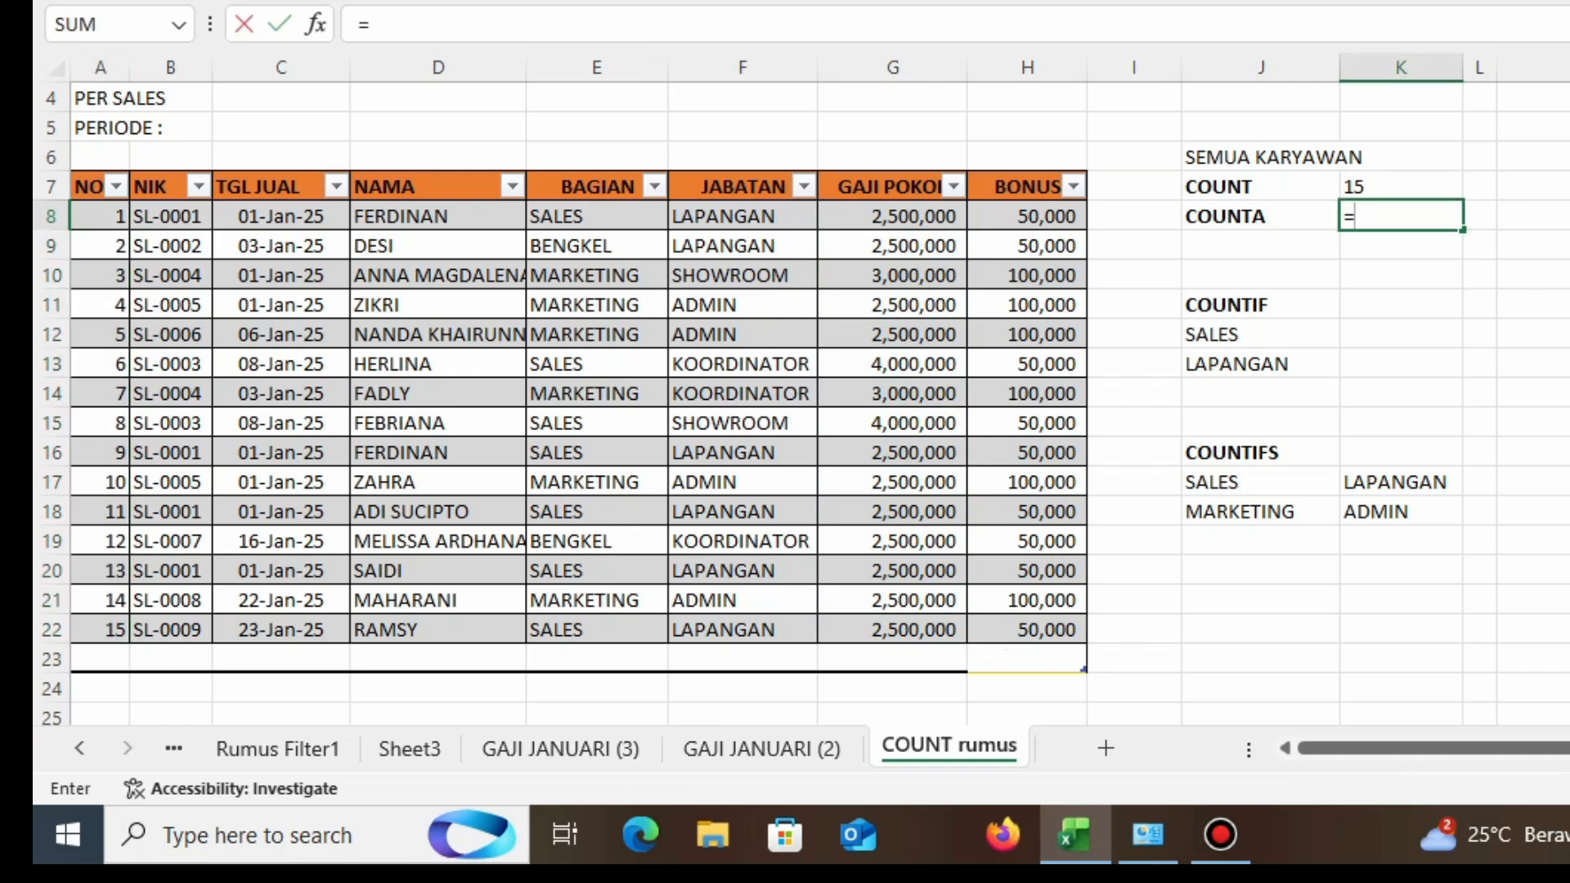
pyautogui.write('COUNT')
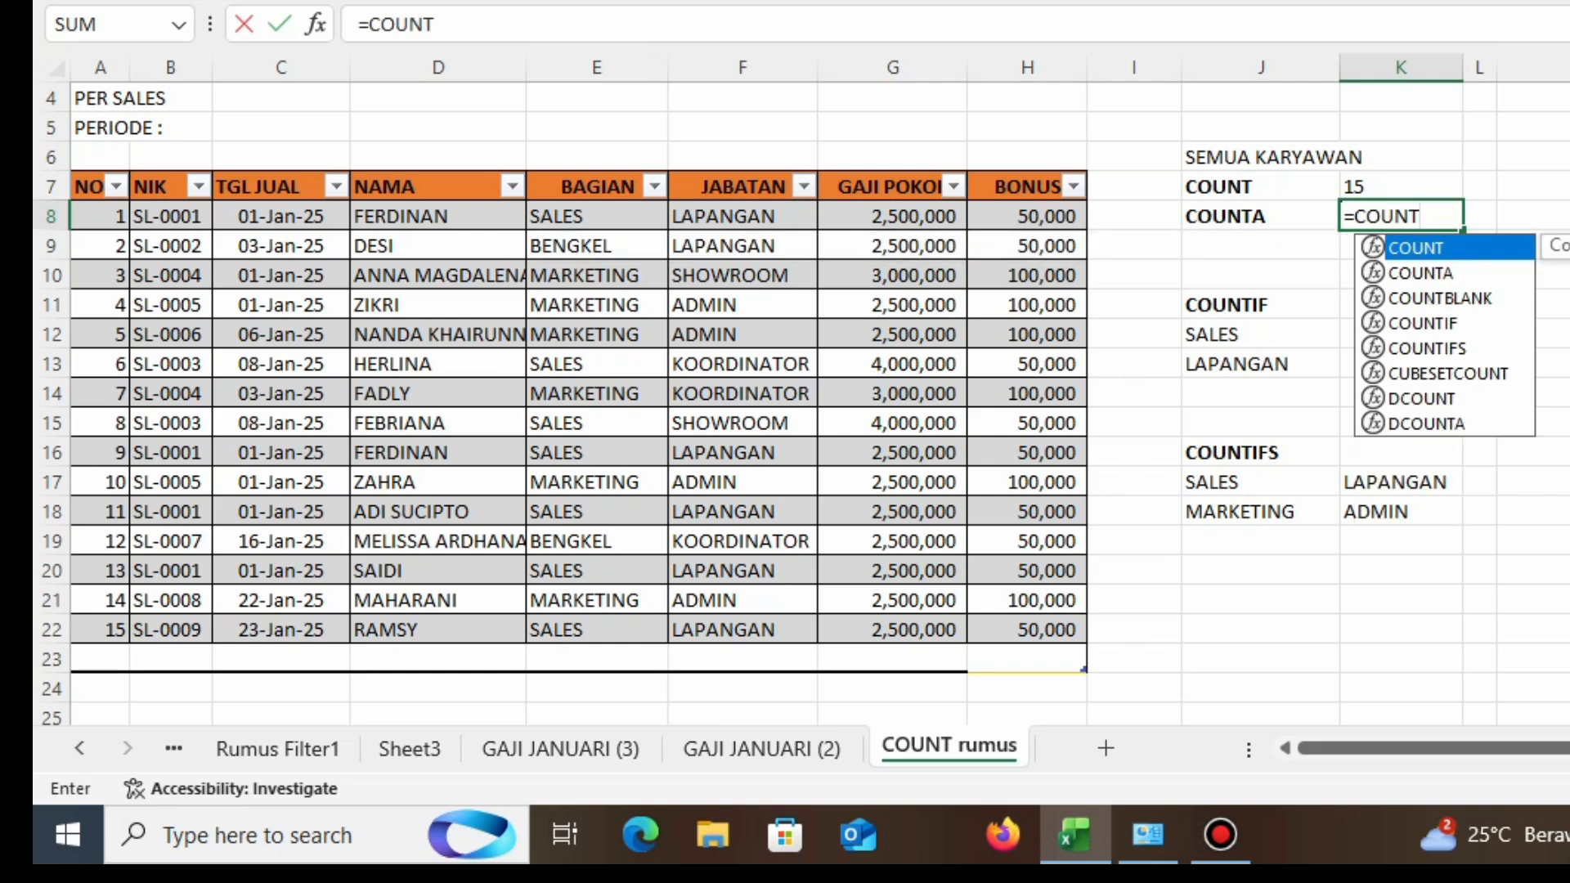
pyautogui.write('A(')
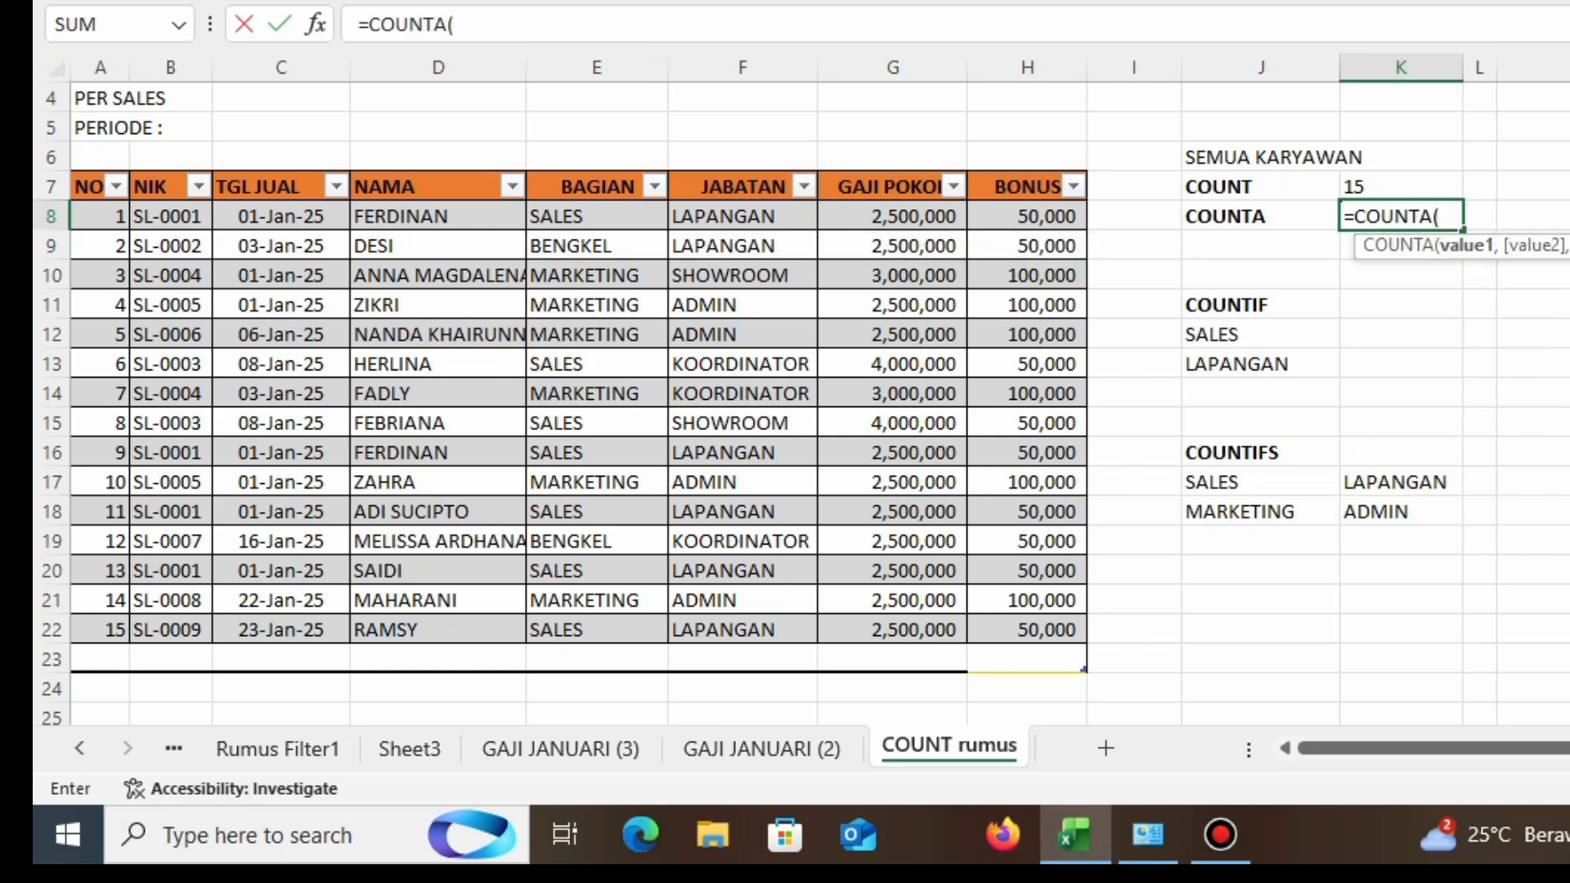
pyautogui.moveTo(433, 216); pyautogui.dragTo(515, 630)
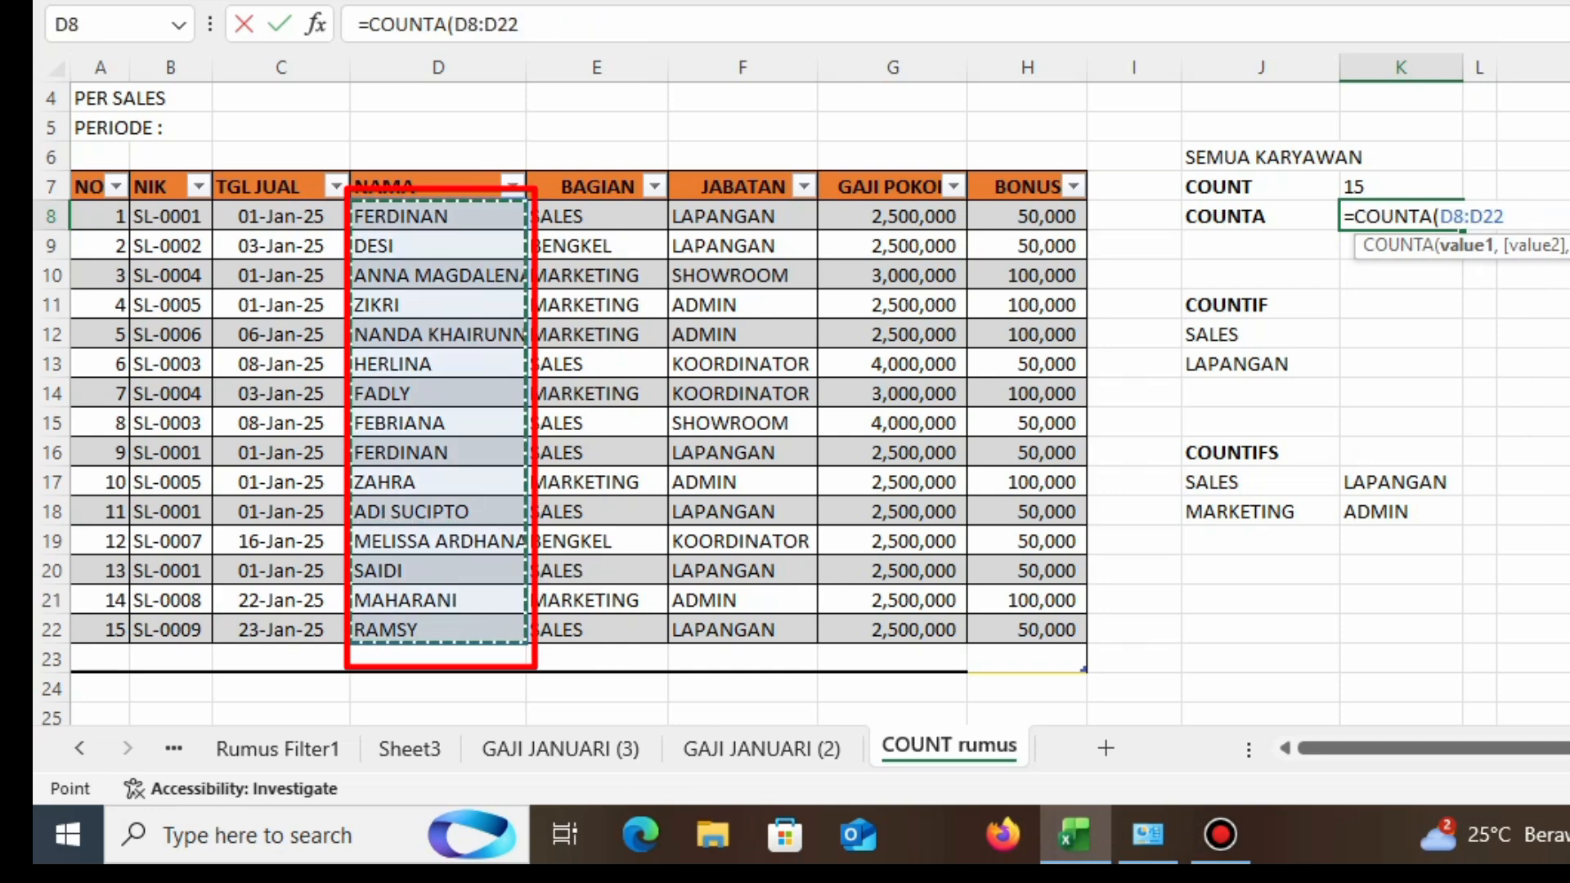
pyautogui.press('Return')
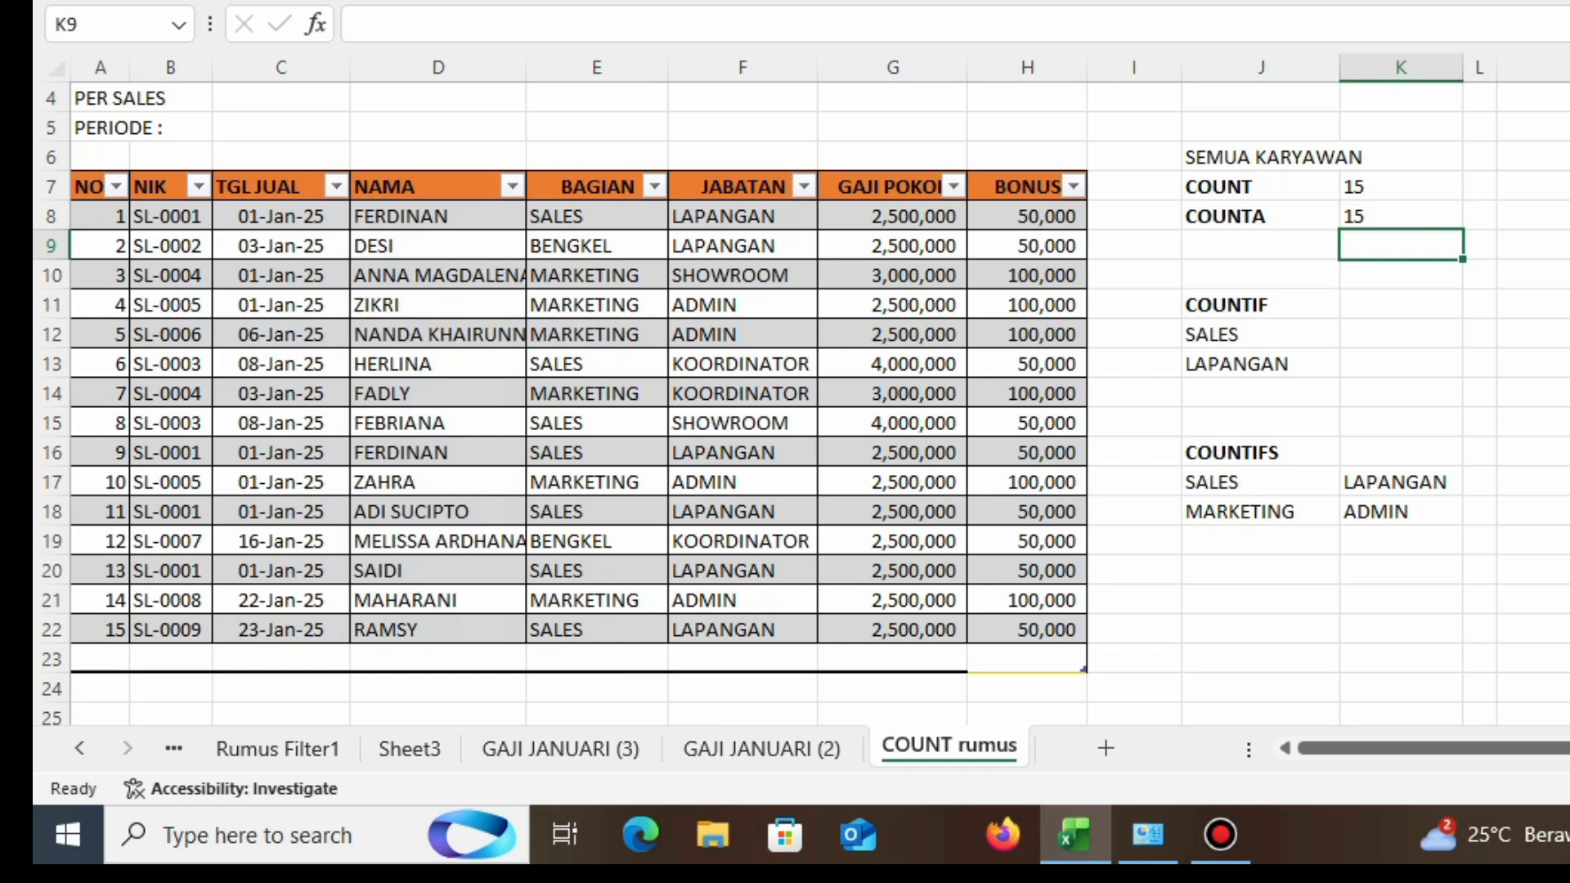
# Step: Change the COUNT formula in K7 to count the NAMA range D8:D22
pyautogui.click(1400, 187)
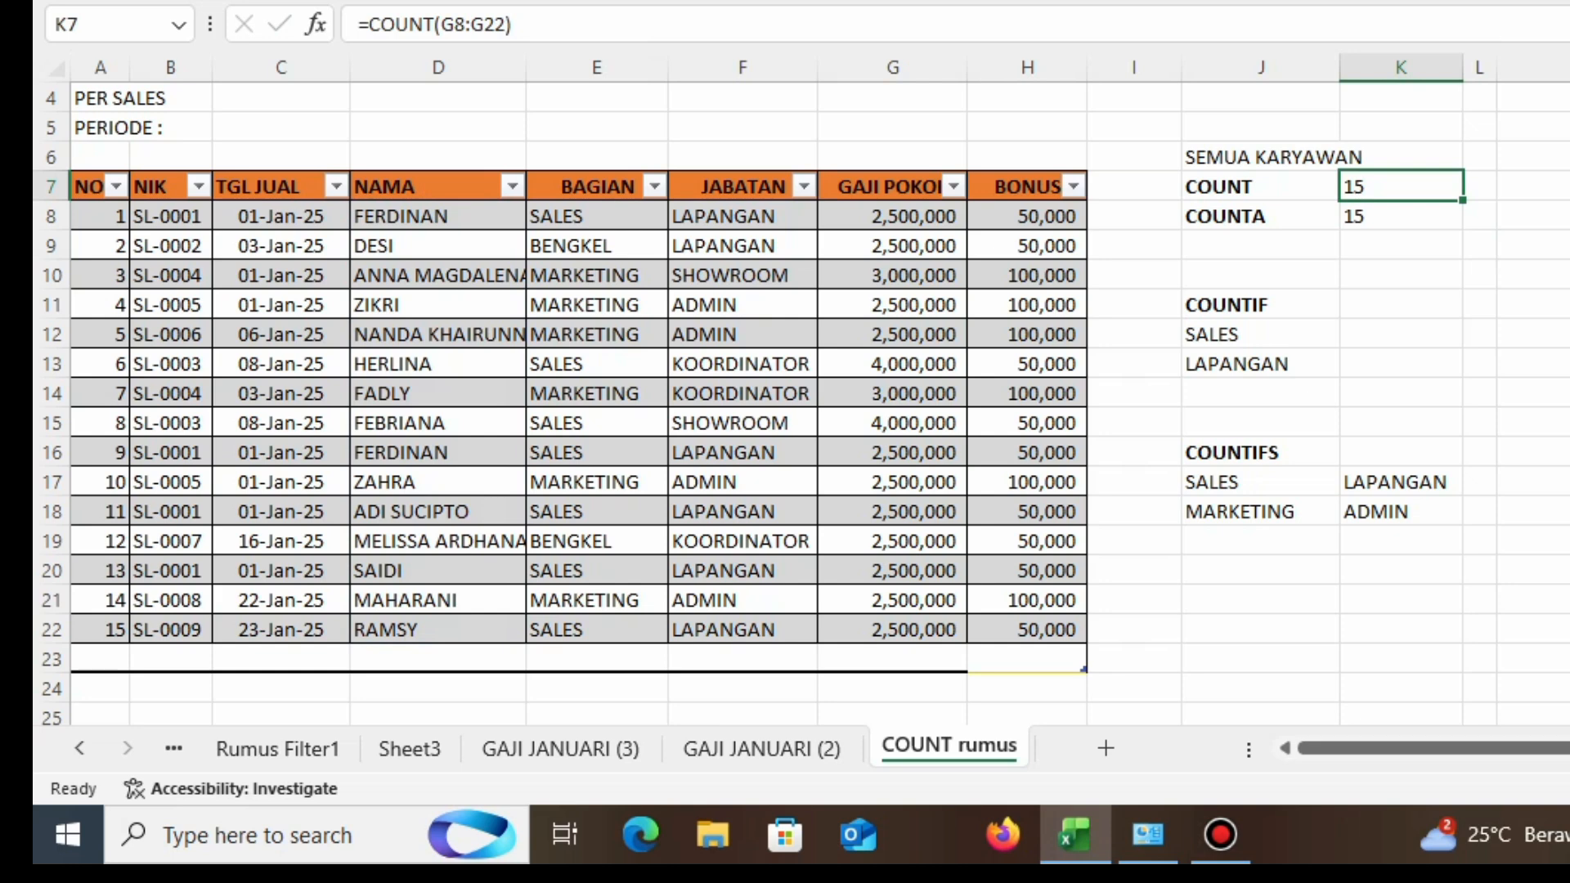
pyautogui.press('F2')
pyautogui.press('BackSpace')
pyautogui.press('BackSpace')
pyautogui.press('BackSpace')
pyautogui.press('BackSpace')
pyautogui.press('BackSpace')
pyautogui.press('BackSpace')
pyautogui.press('BackSpace')
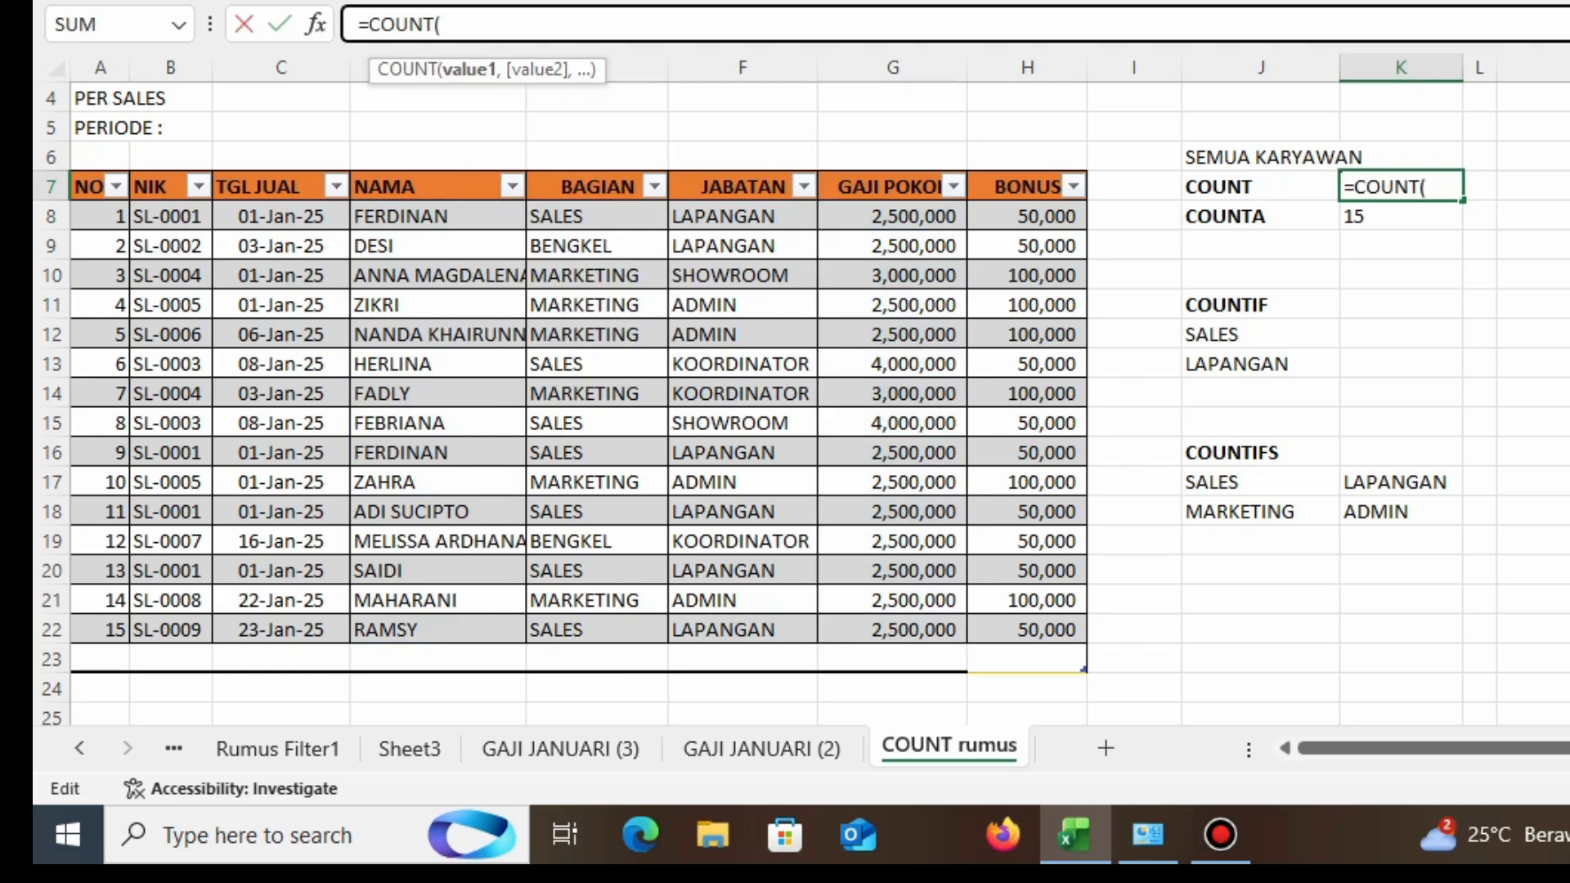
pyautogui.moveTo(437, 216); pyautogui.dragTo(490, 630)
pyautogui.press('Return')
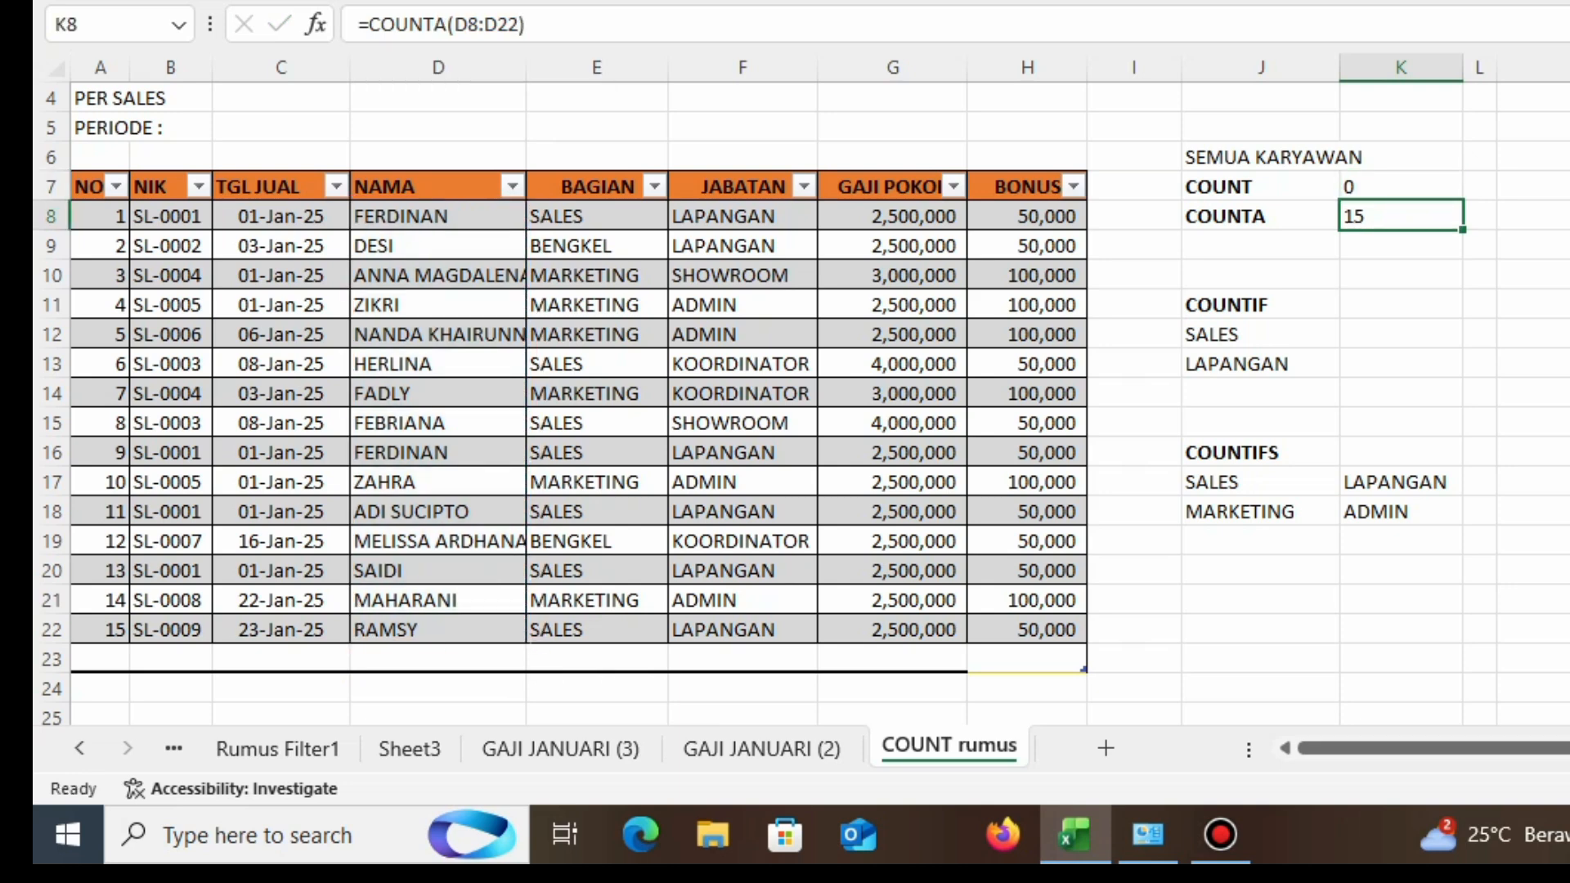
# Step: Change the COUNT formula range in K7 back to the GAJI POKOK column G8:G22
pyautogui.click(1401, 186)
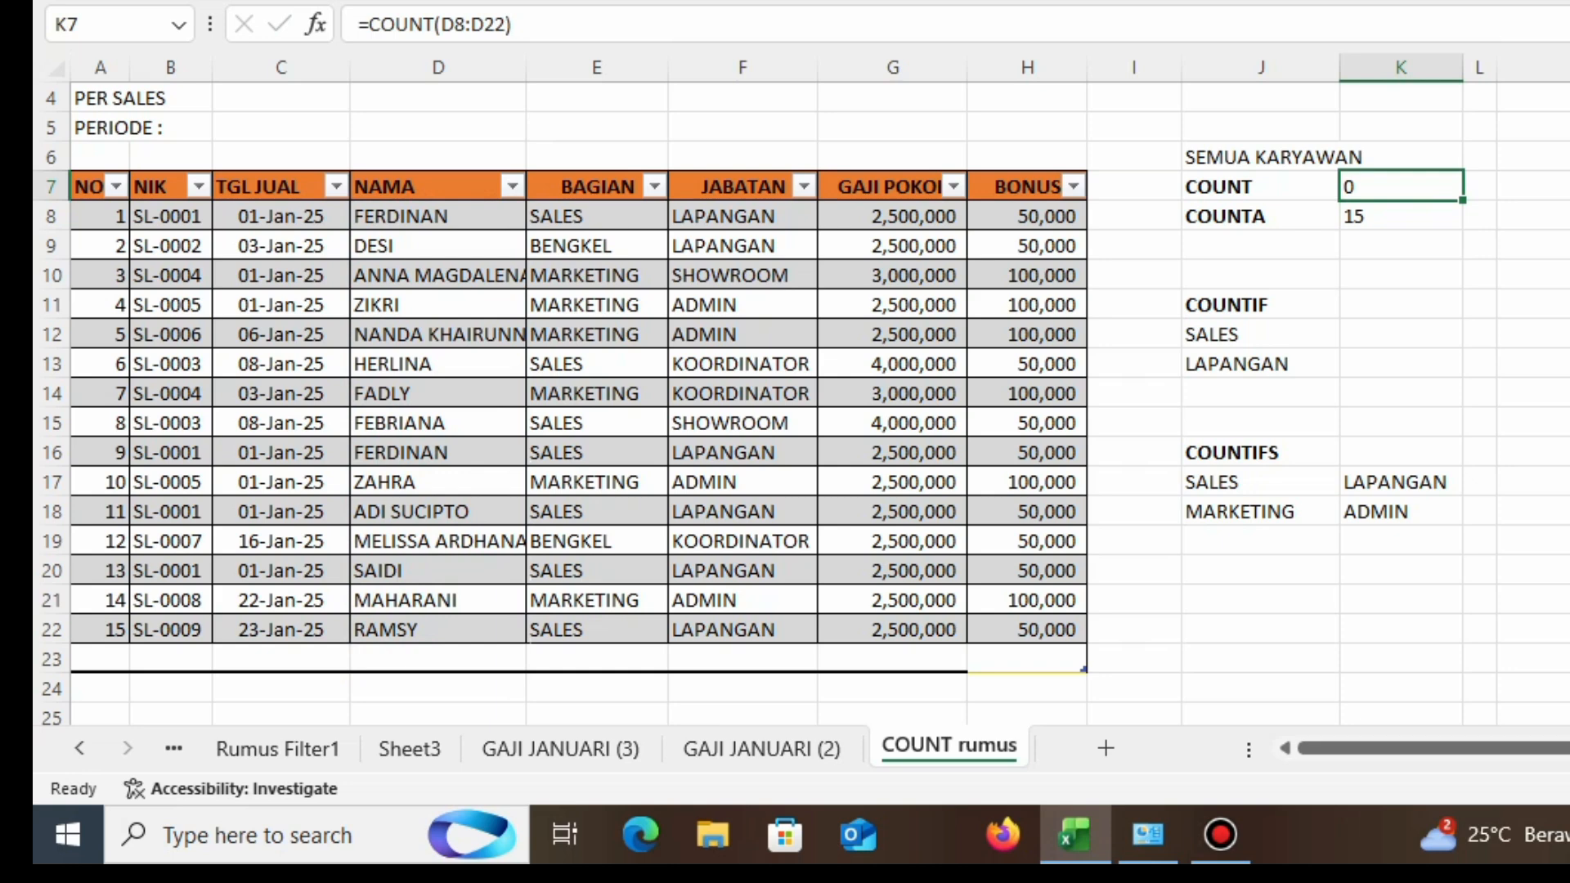
pyautogui.click(515, 25)
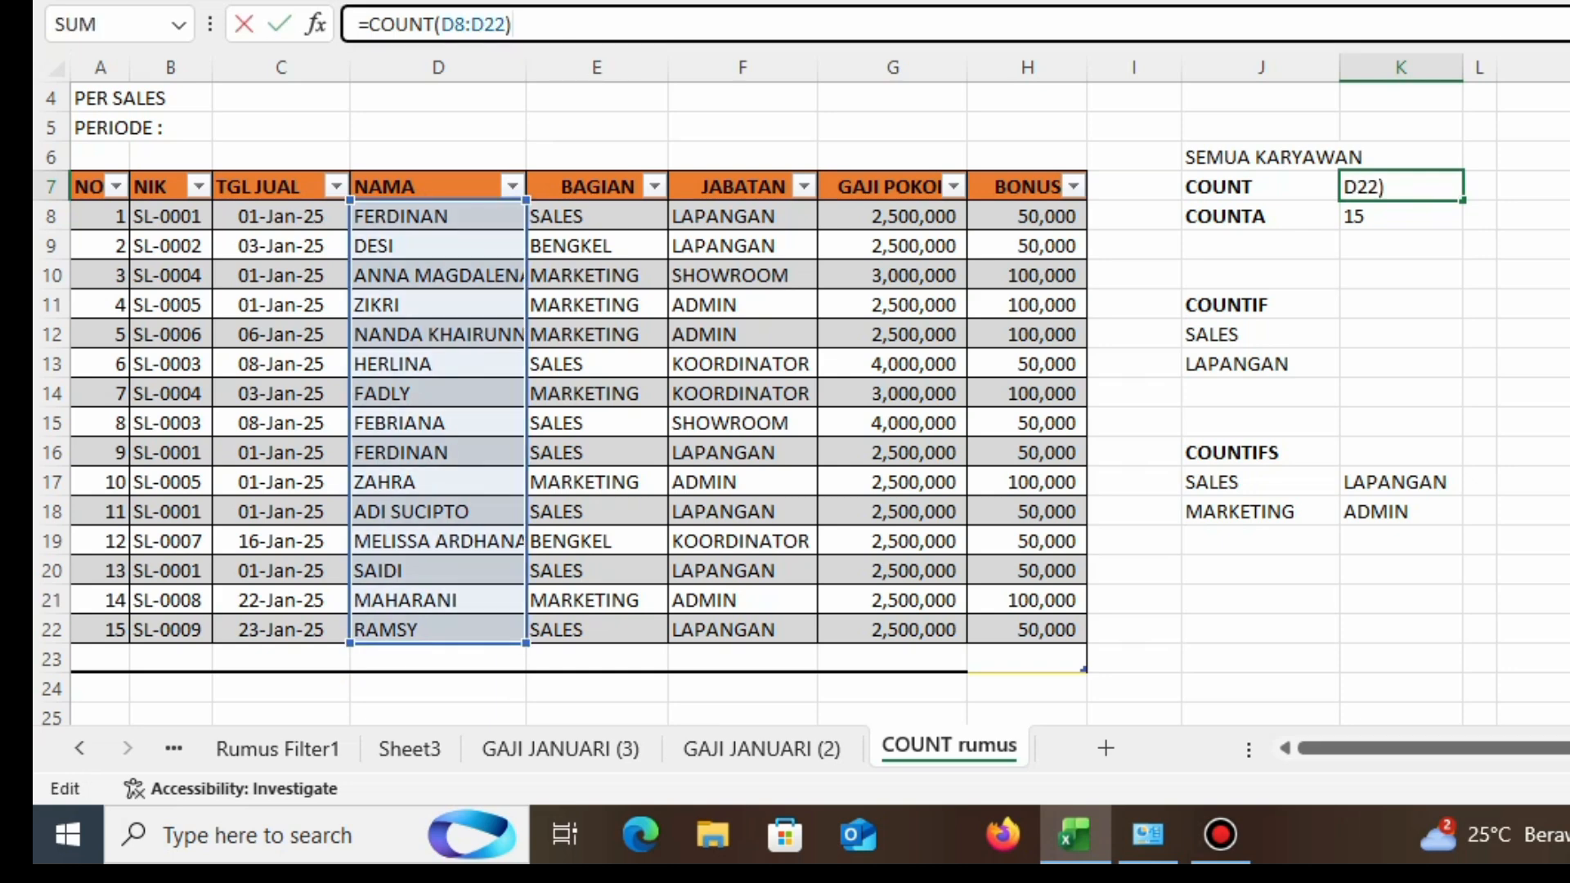
pyautogui.press('BackSpace')
pyautogui.press('BackSpace')
pyautogui.press('BackSpace')
pyautogui.press('BackSpace')
pyautogui.press('BackSpace')
pyautogui.press('BackSpace')
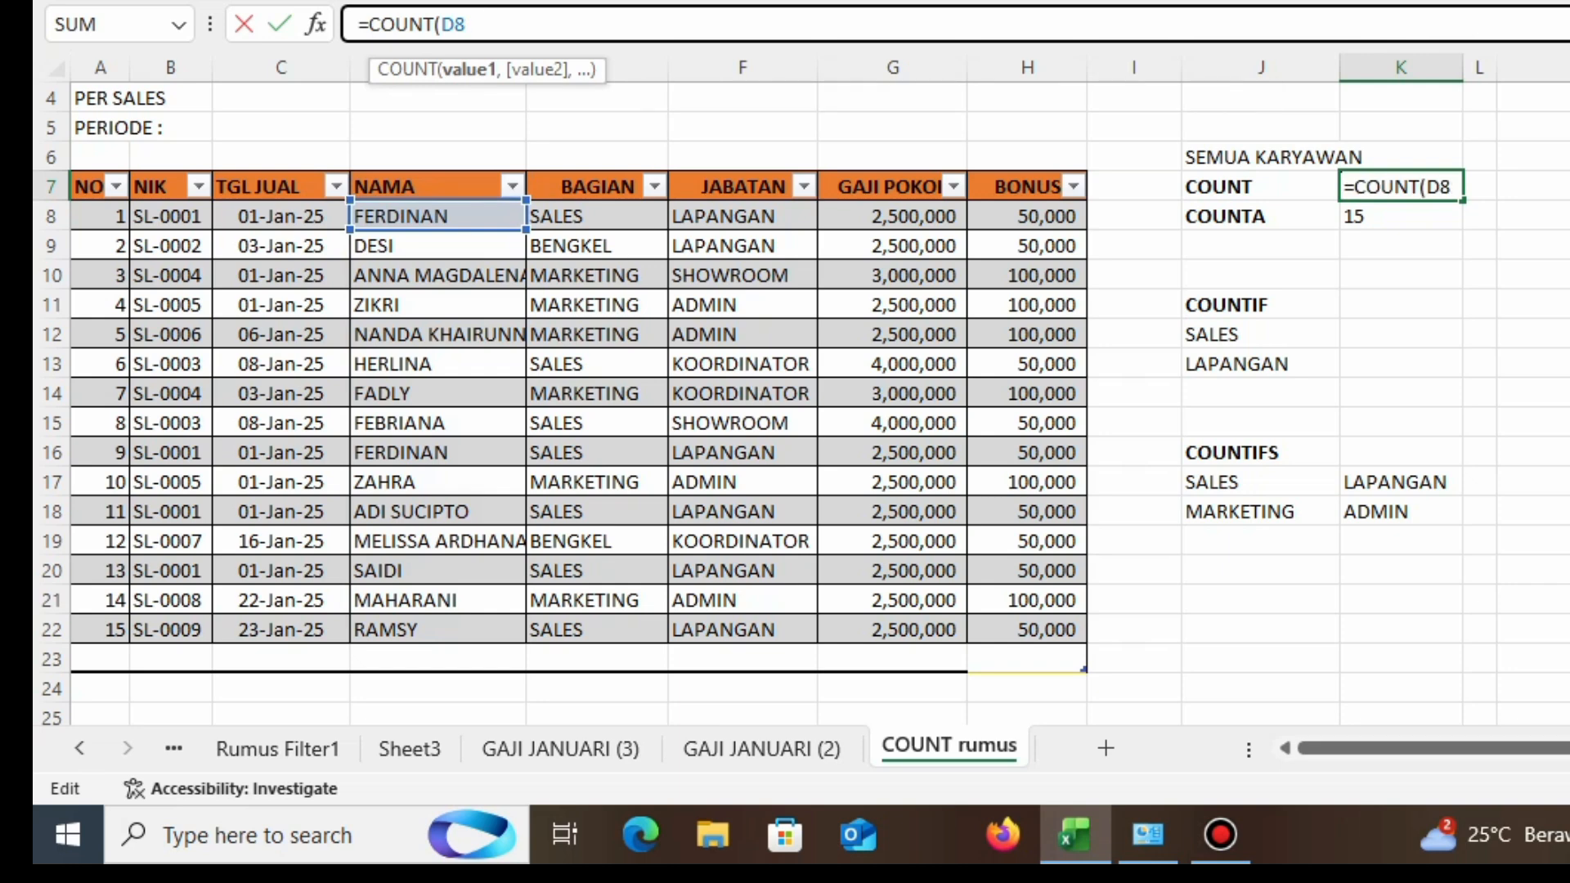
pyautogui.press('BackSpace')
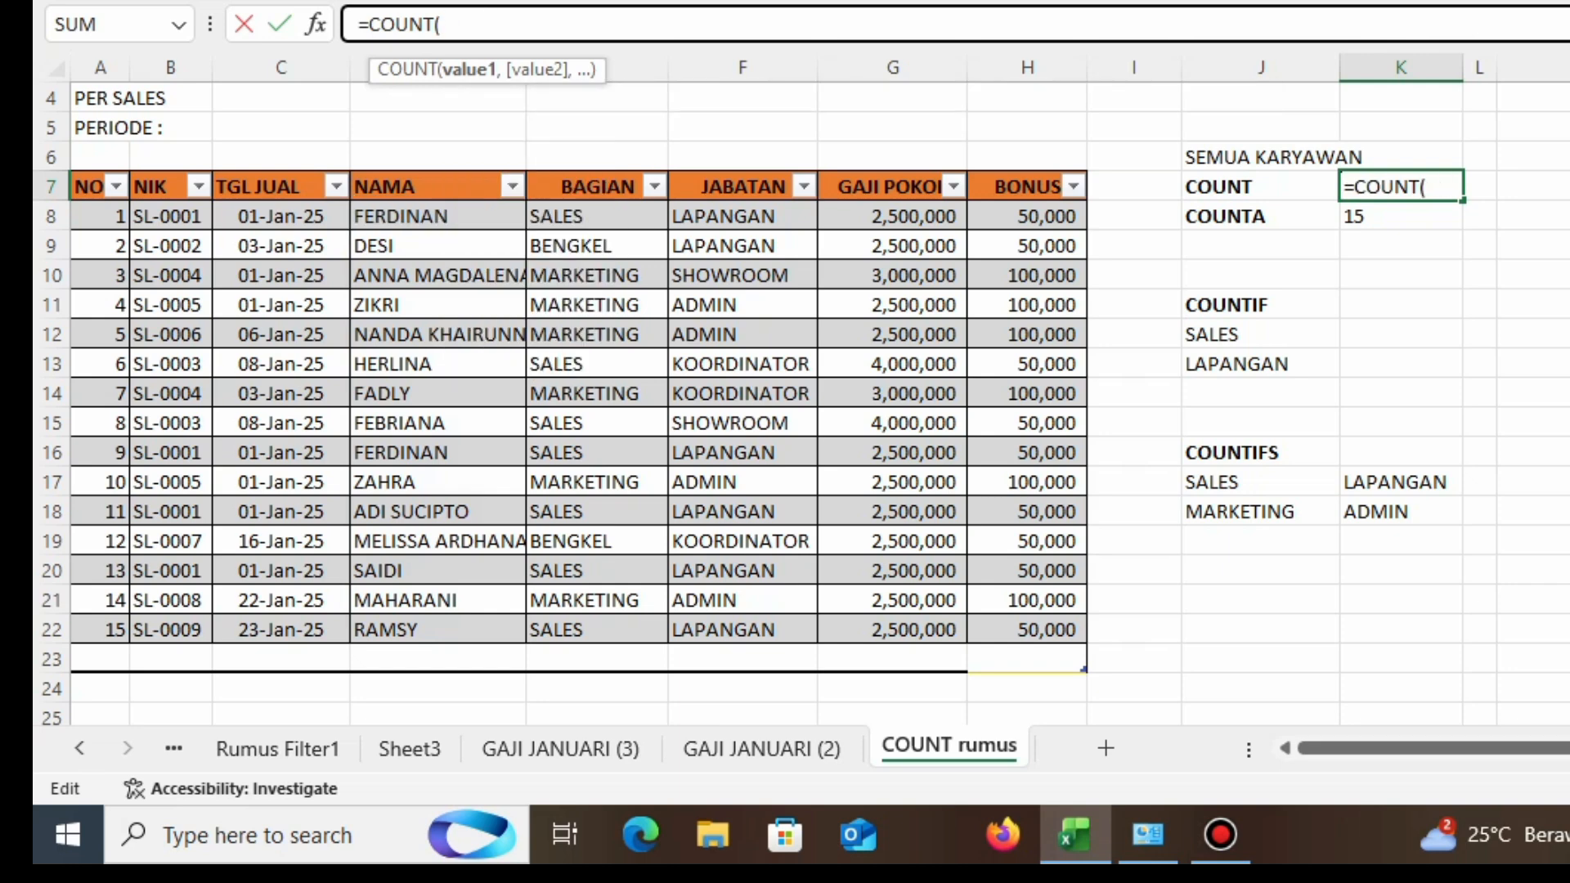
pyautogui.moveTo(891, 216); pyautogui.dragTo(891, 629)
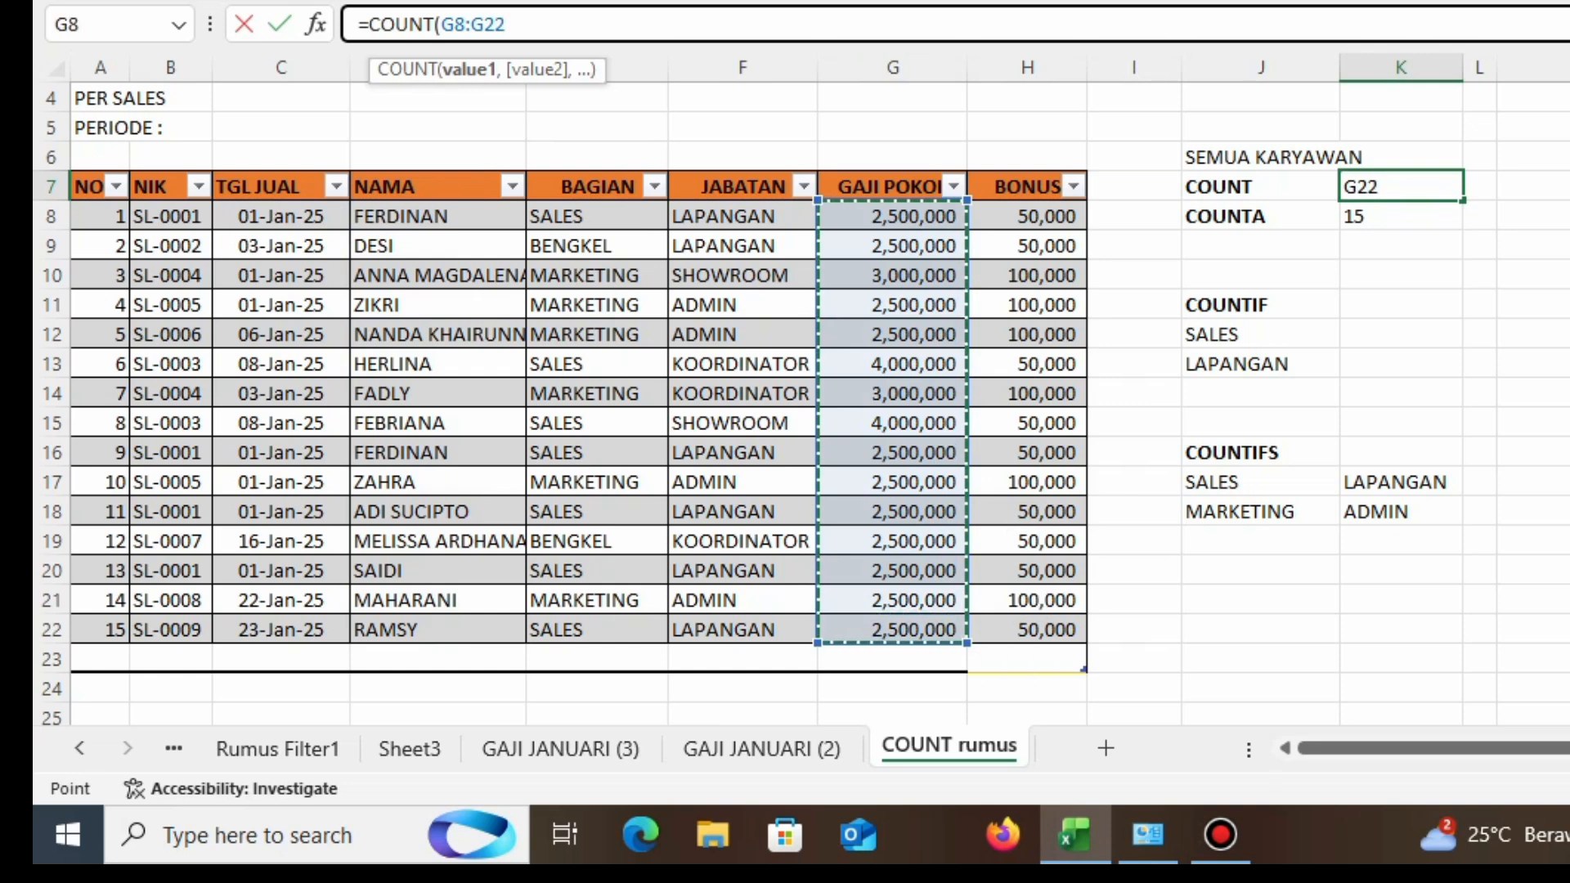
pyautogui.press('Return')
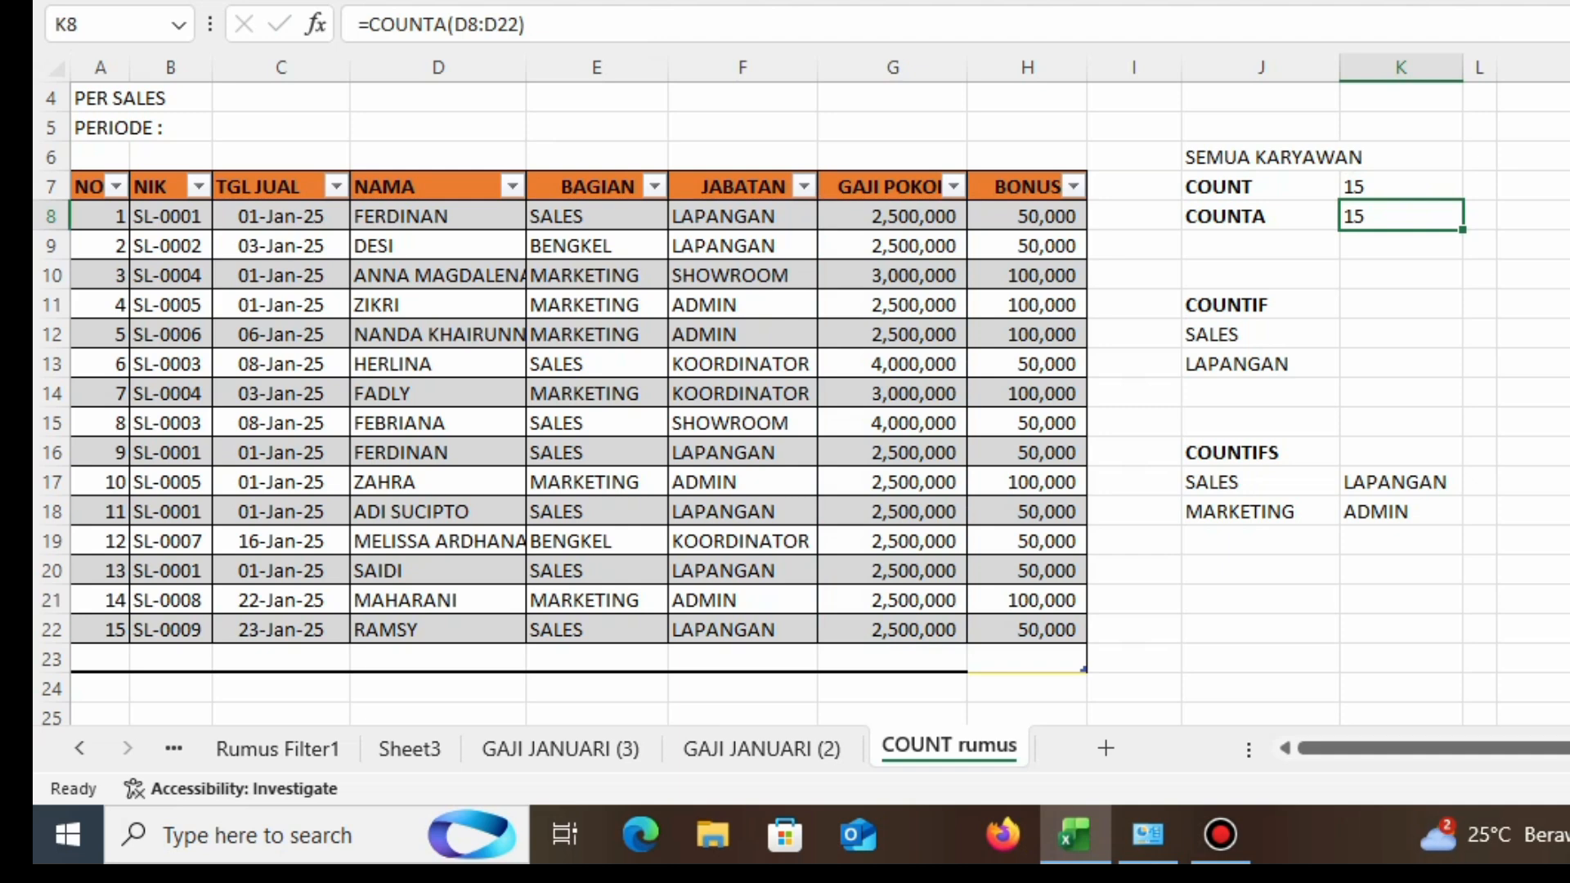
# Step: Enter a COUNTIF formula in K12 counting BAGIAN cells E8:E22 that match the SALES label in J12
pyautogui.click(1401, 334)
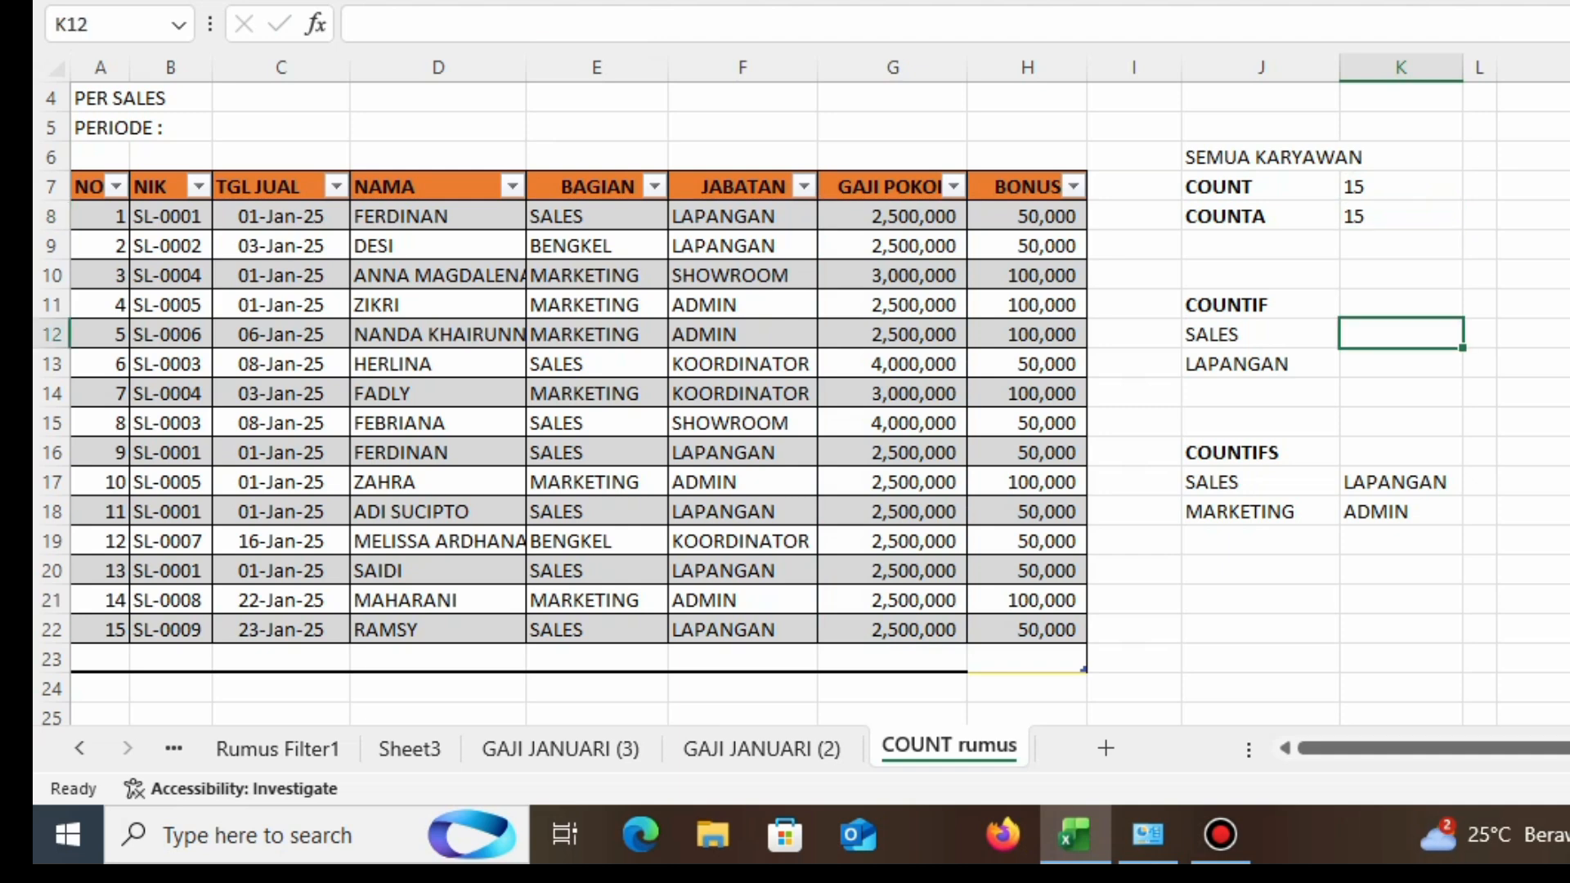
pyautogui.write('=')
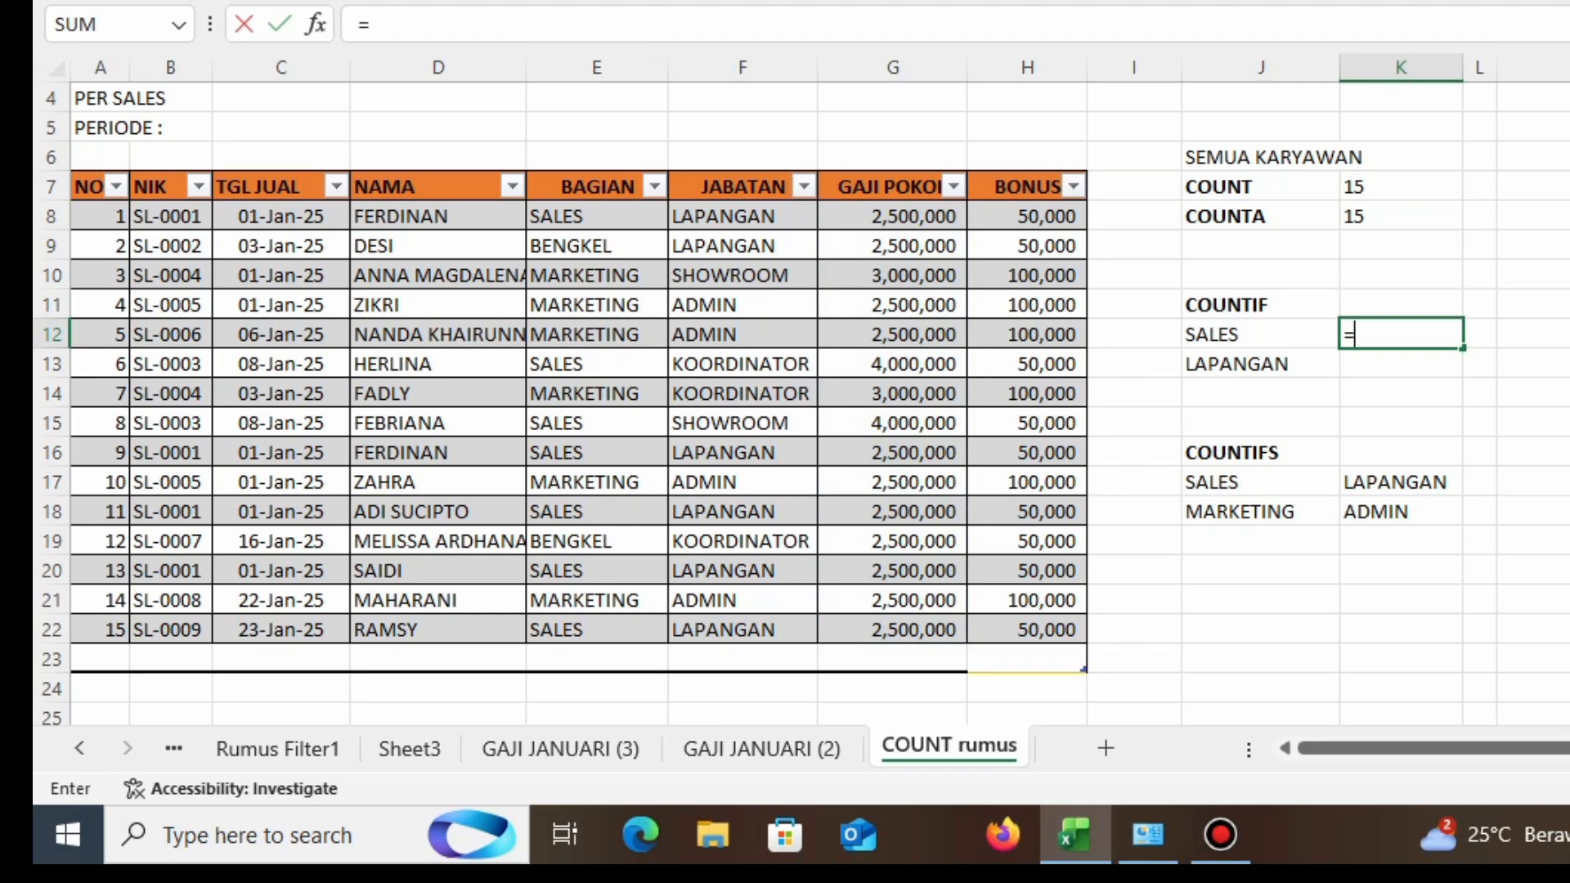
pyautogui.write('COUN')
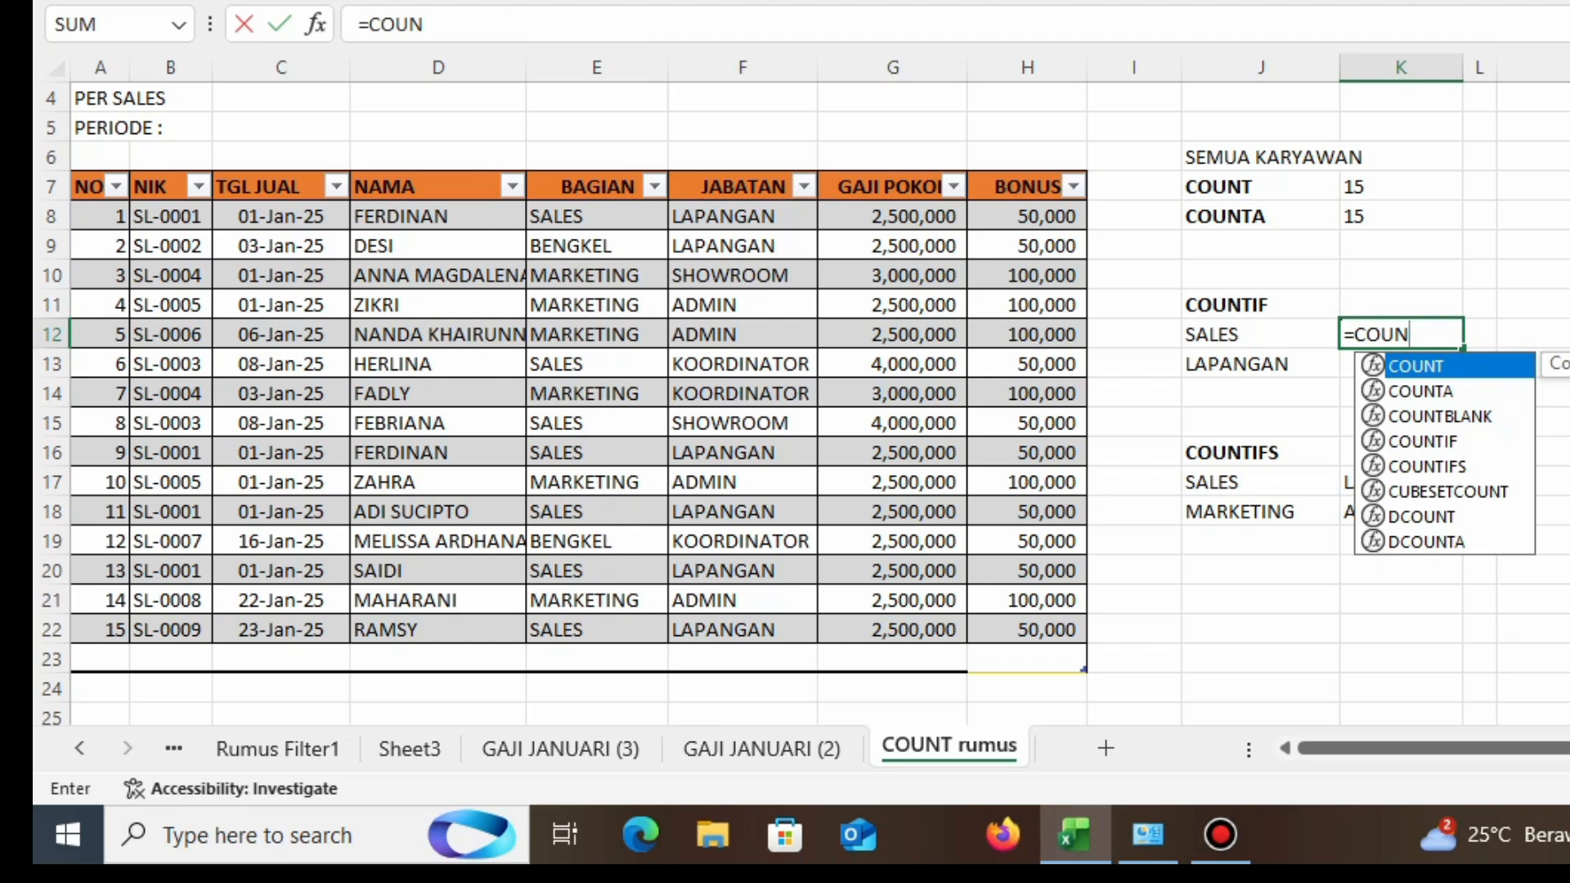
pyautogui.write('TIF')
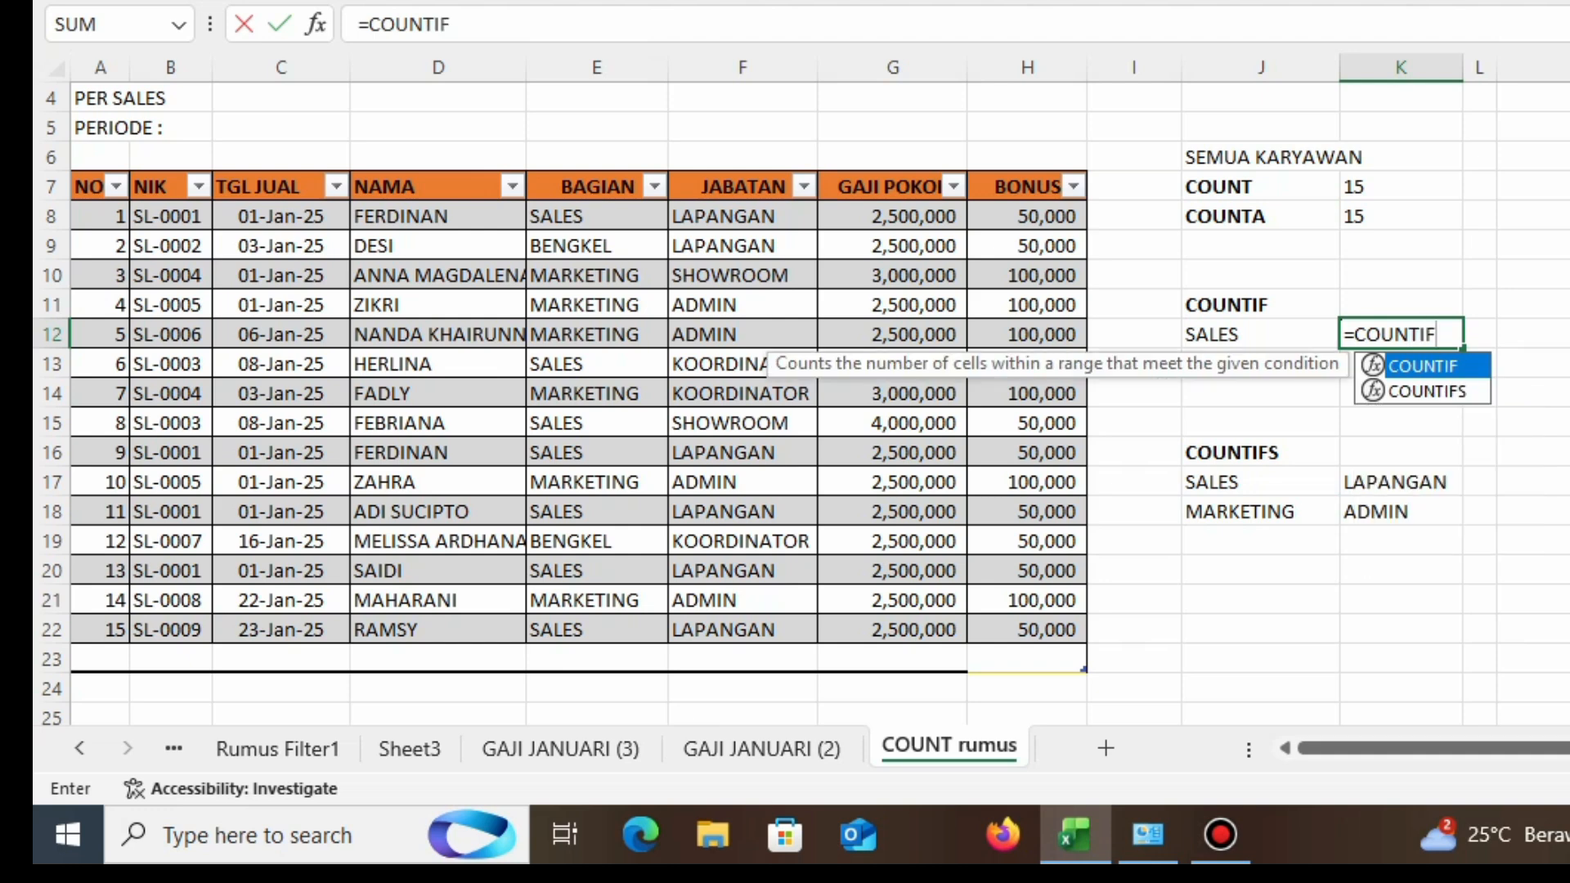
pyautogui.write('(')
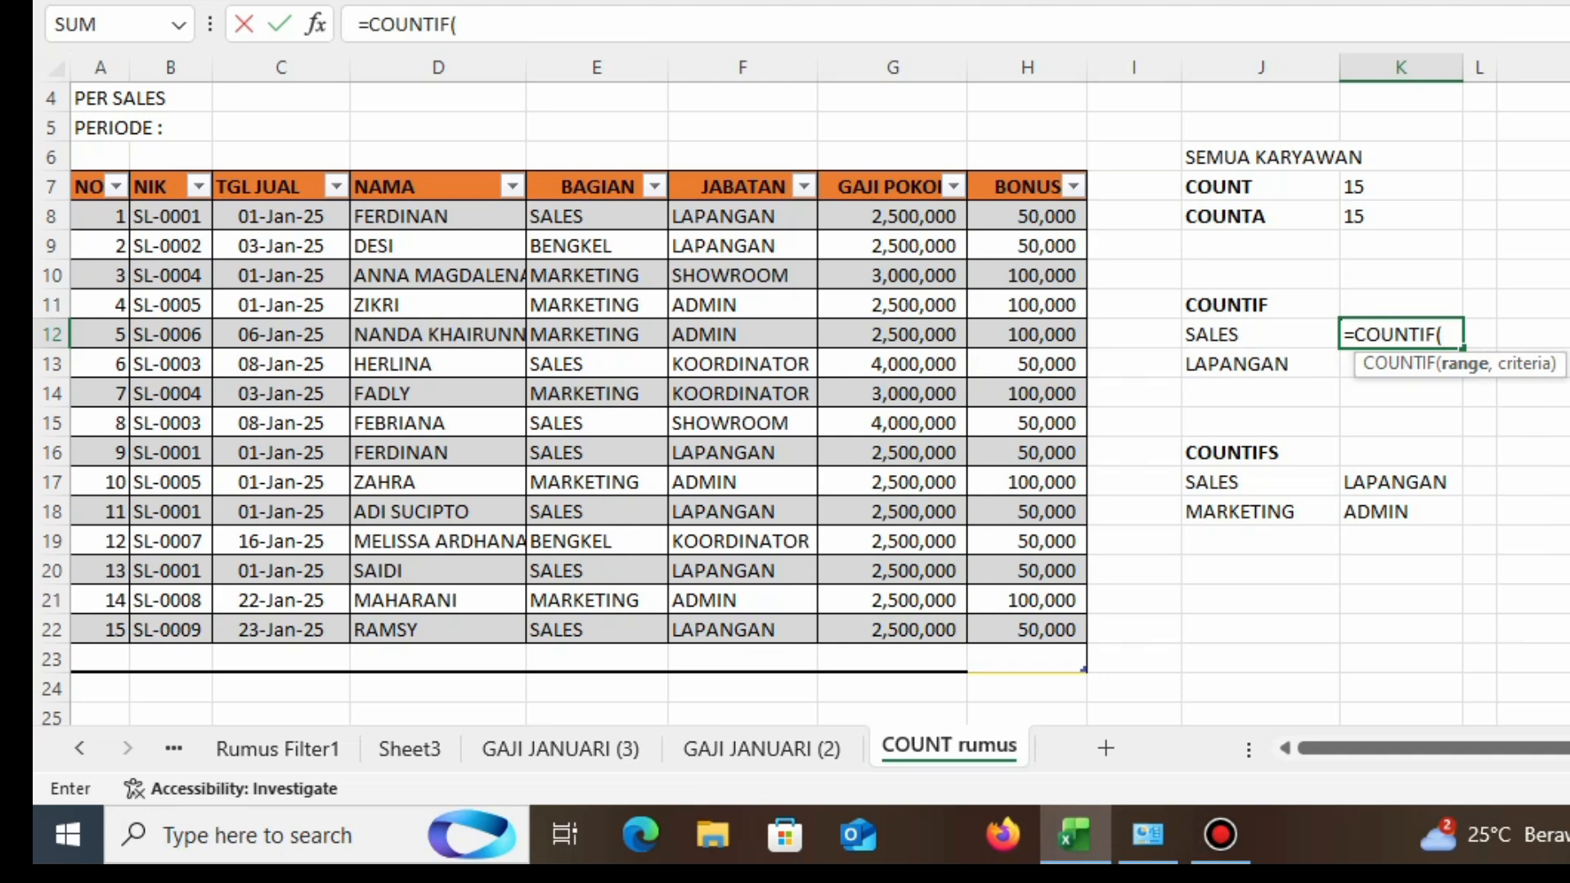
pyautogui.moveTo(572, 217); pyautogui.dragTo(593, 630)
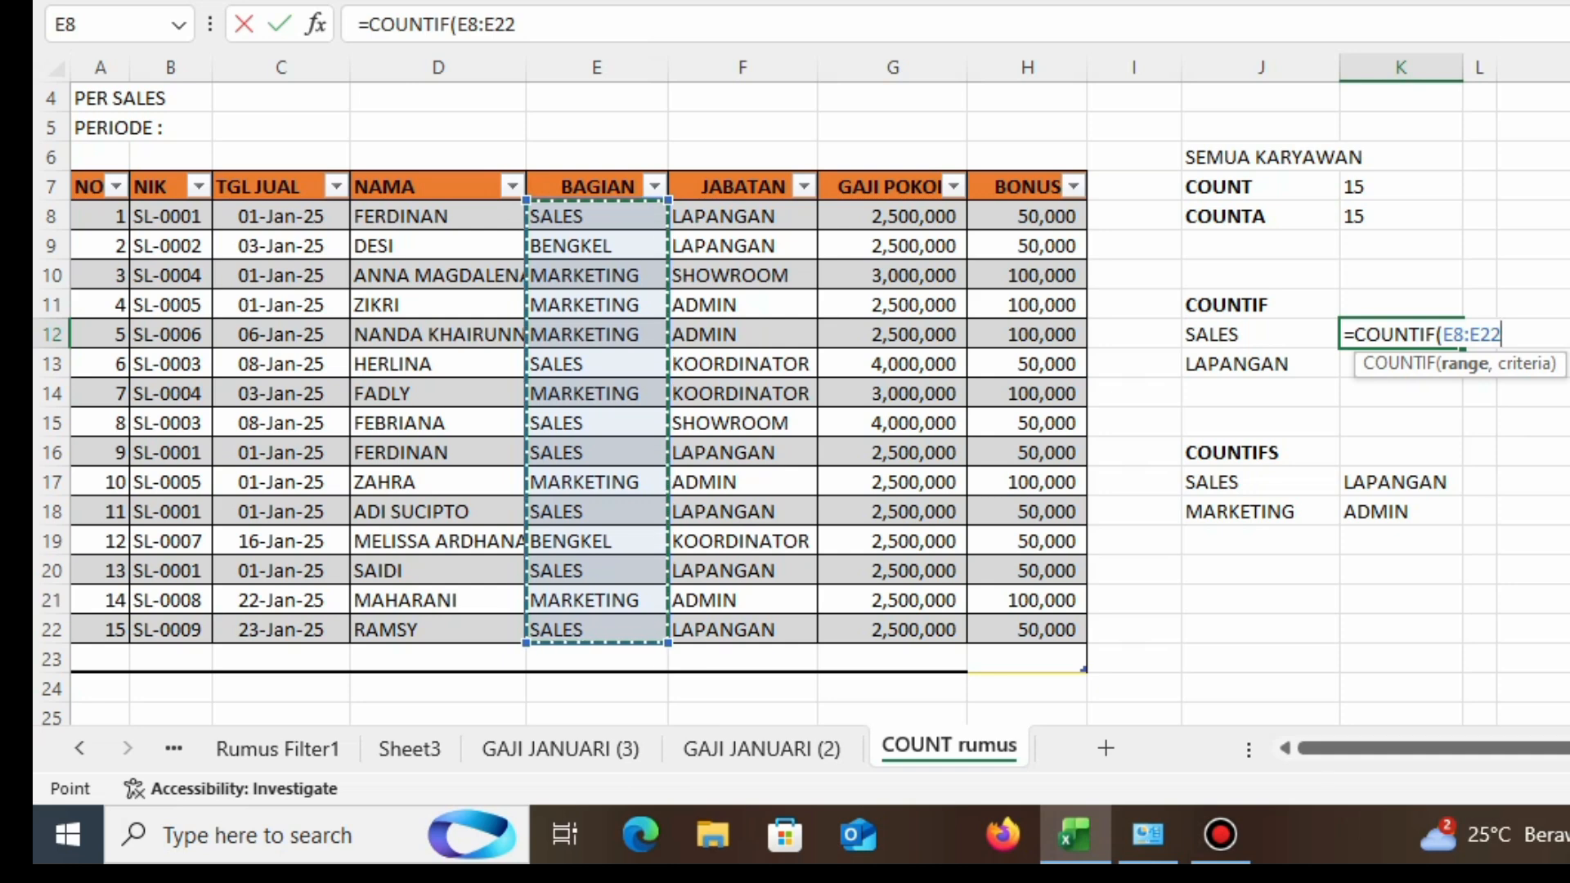
pyautogui.write(',')
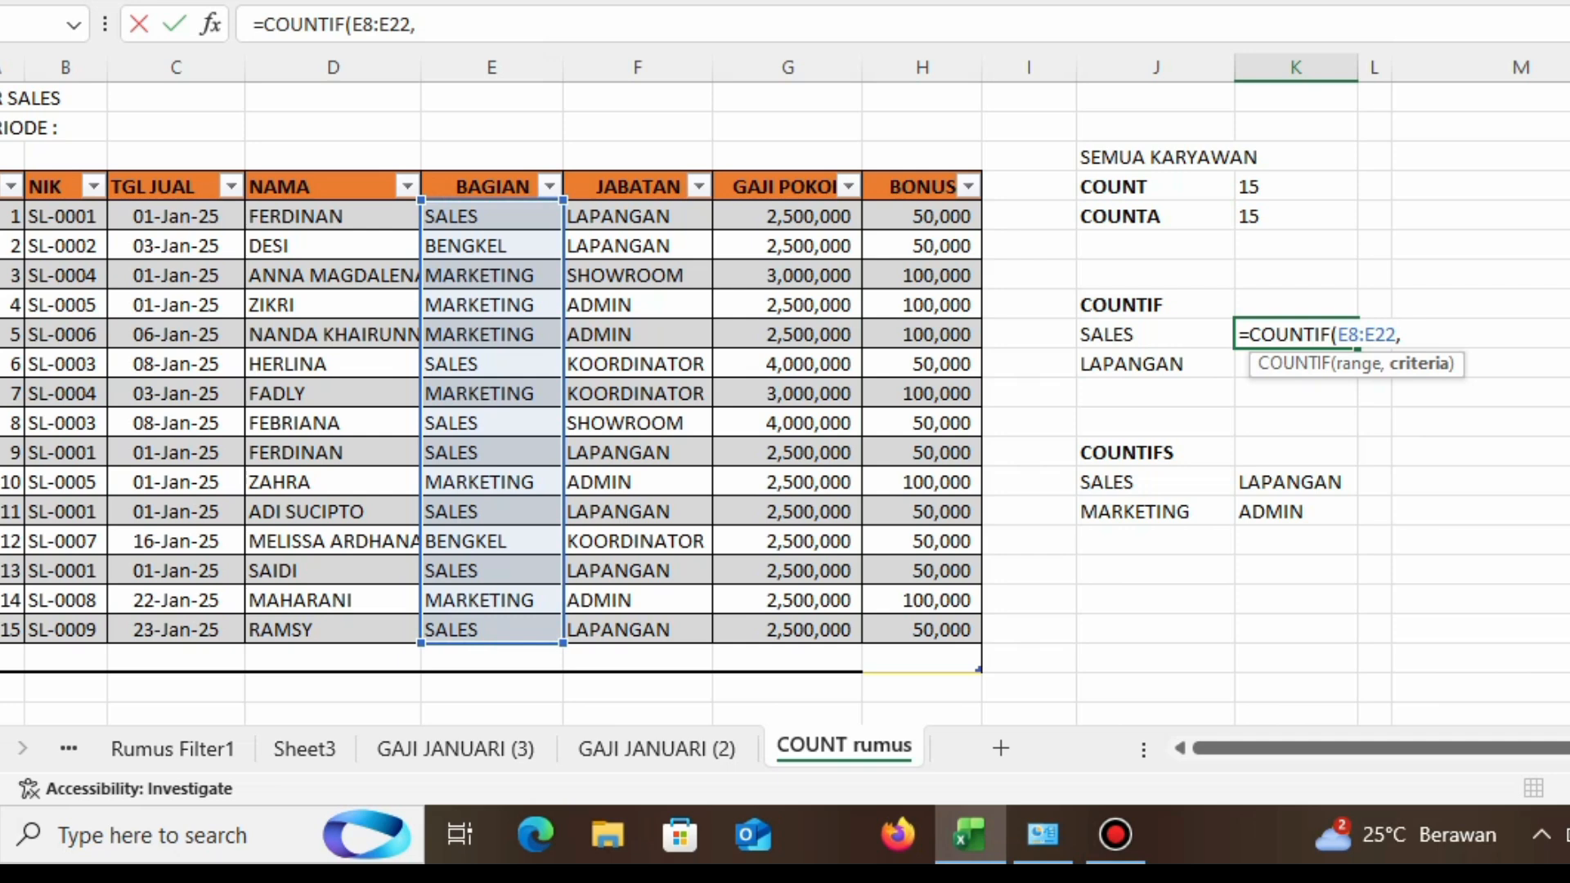
pyautogui.click(1155, 334)
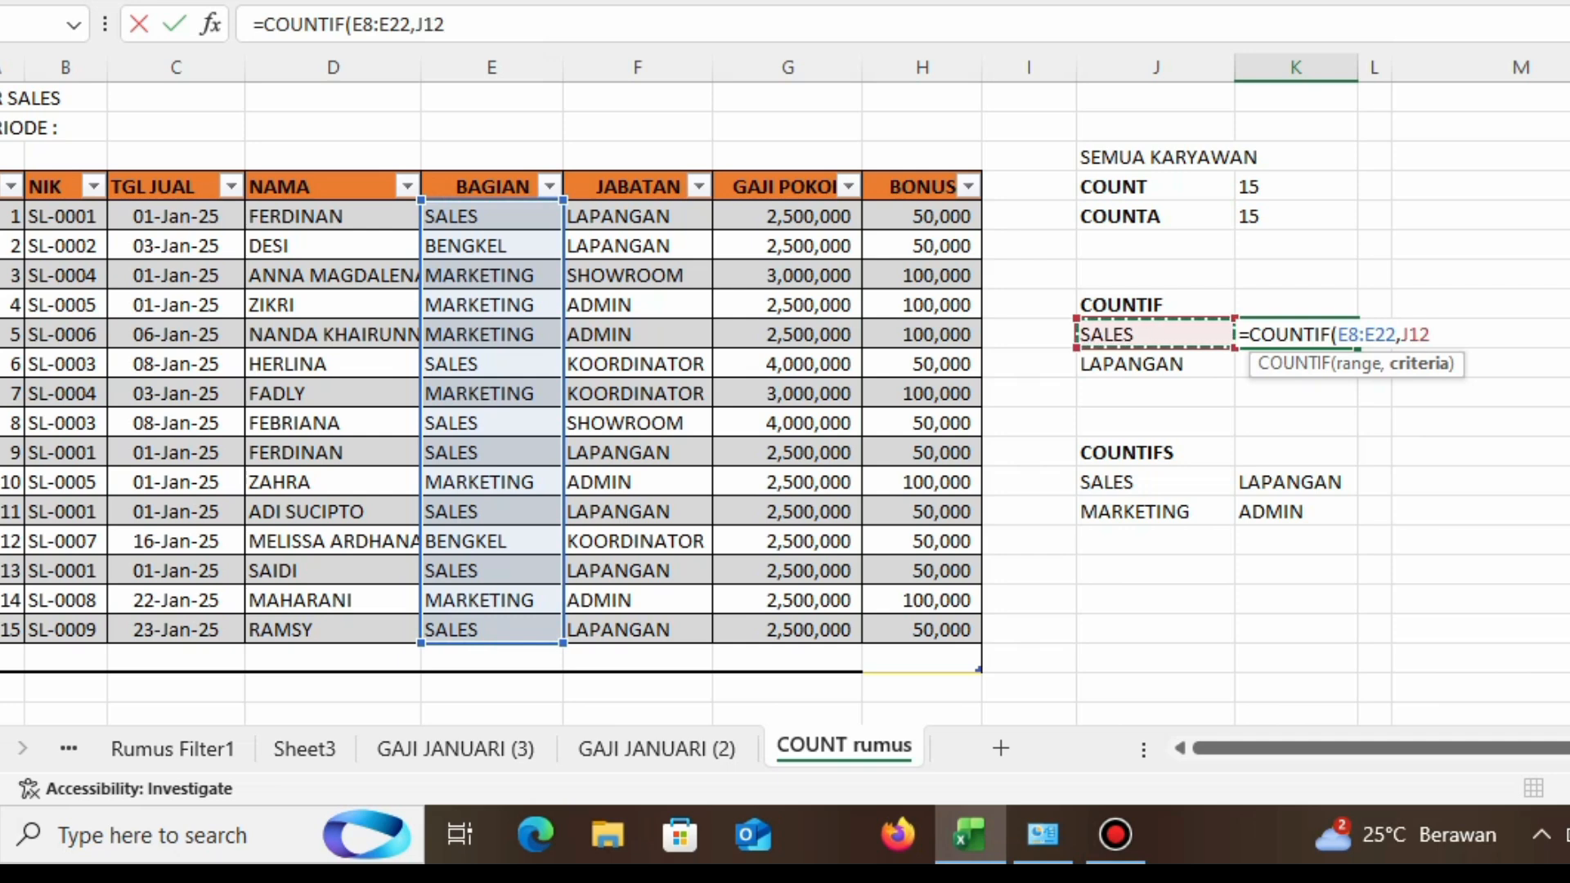
pyautogui.write(')')
pyautogui.press('Return')
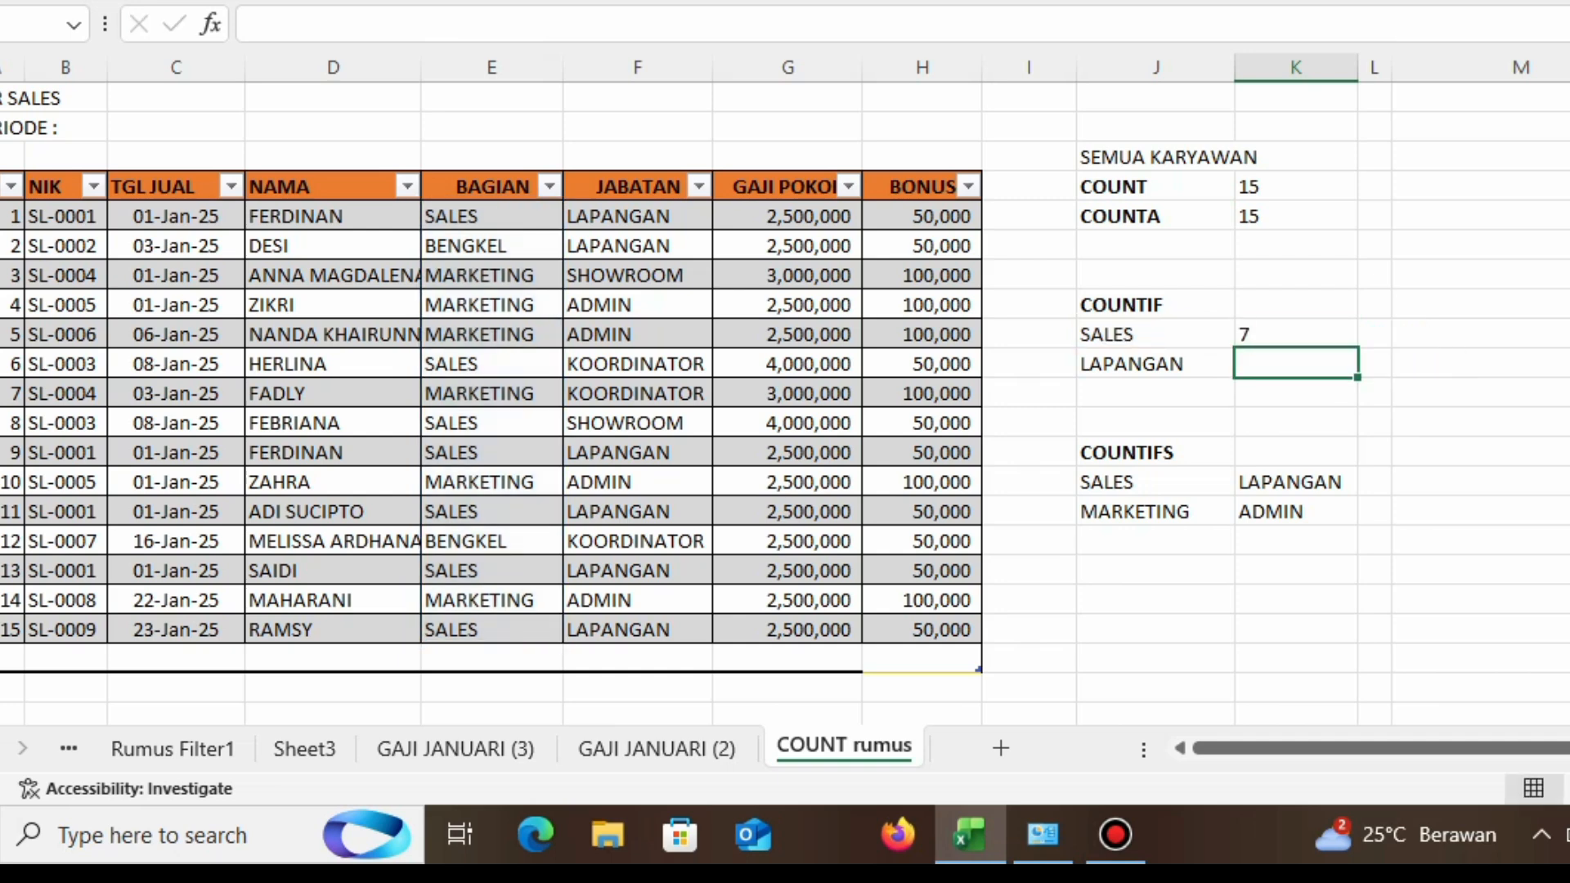
# Step: Go through the SALES entries in the BAGIAN column one by one
pyautogui.click(491, 216)
pyautogui.click(491, 364)
pyautogui.click(491, 423)
pyautogui.click(491, 452)
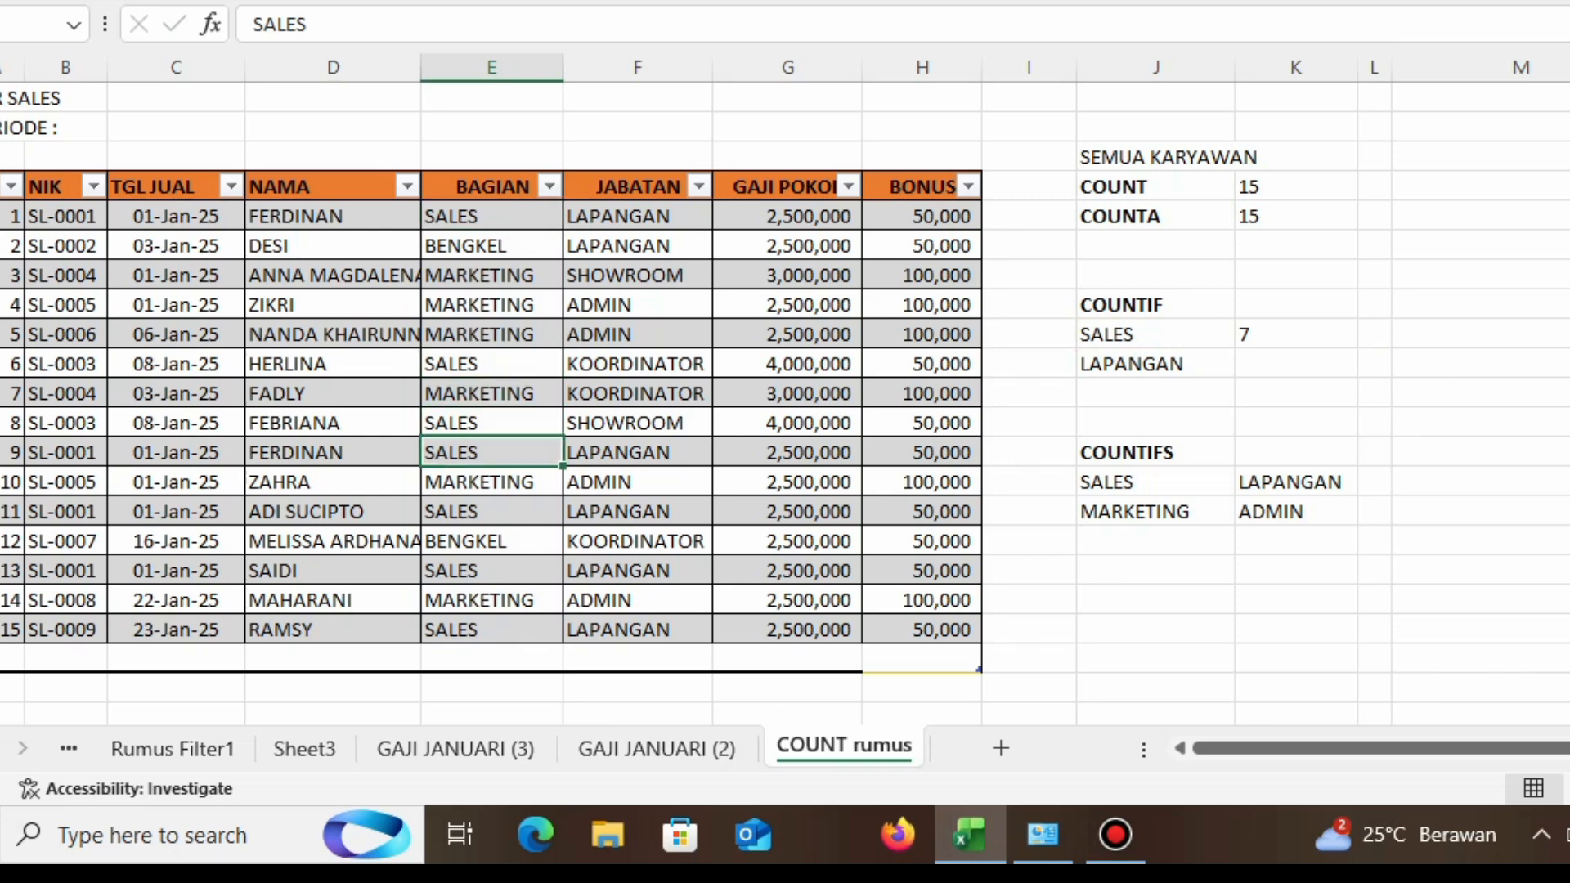
pyautogui.click(492, 511)
pyautogui.click(491, 571)
pyautogui.click(491, 658)
pyautogui.click(492, 630)
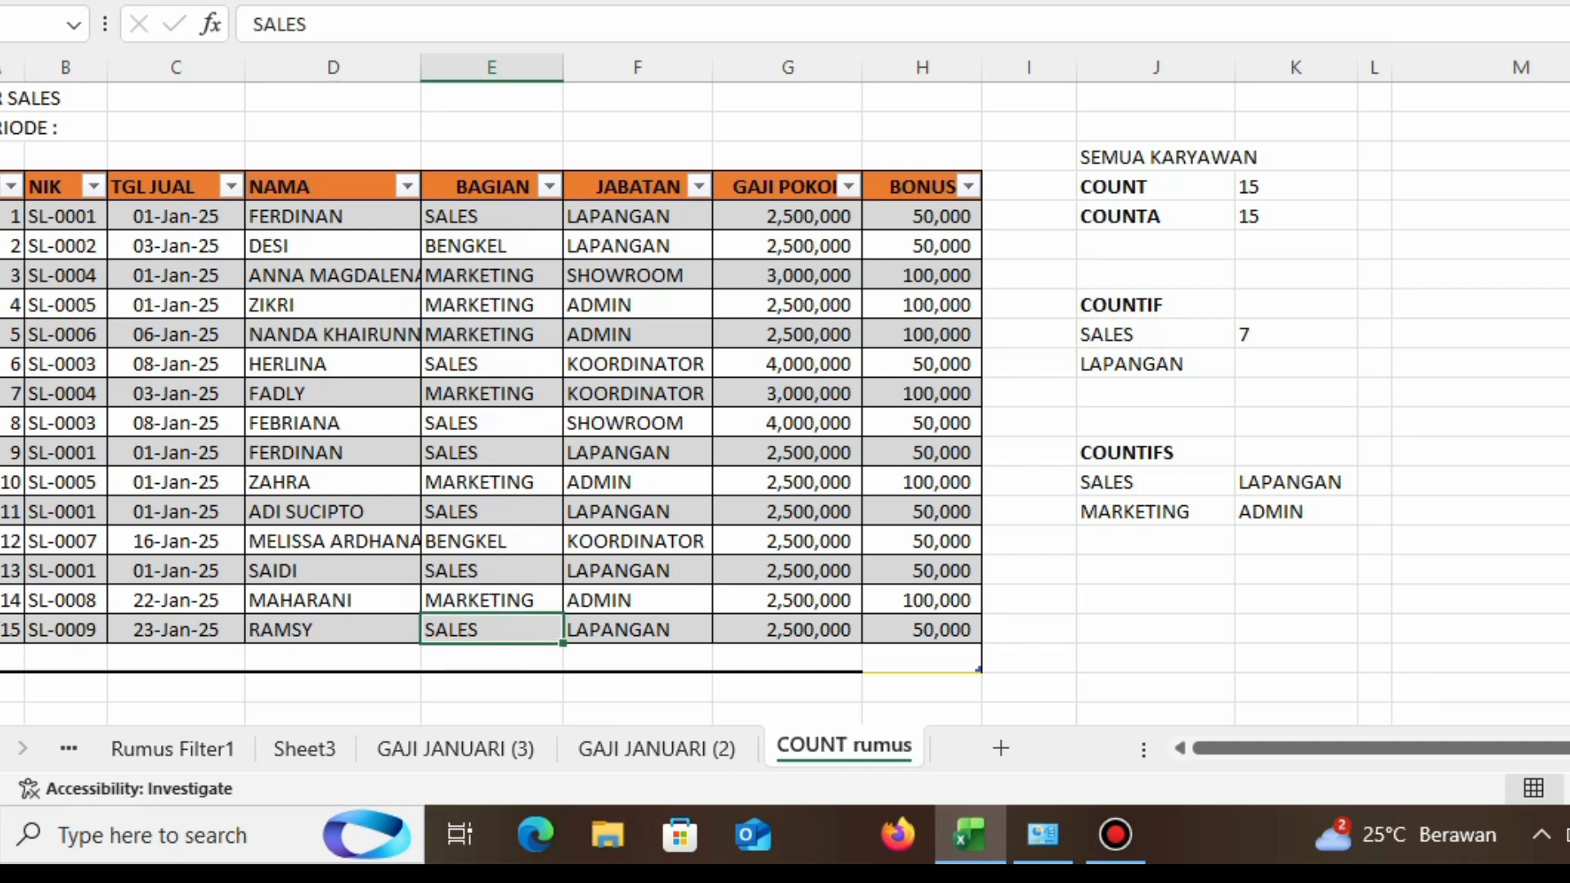
# Step: Enter a COUNTIF formula in K13 counting JABATAN cells F8:F22 that equal "LAPANGAN"
pyautogui.click(1296, 364)
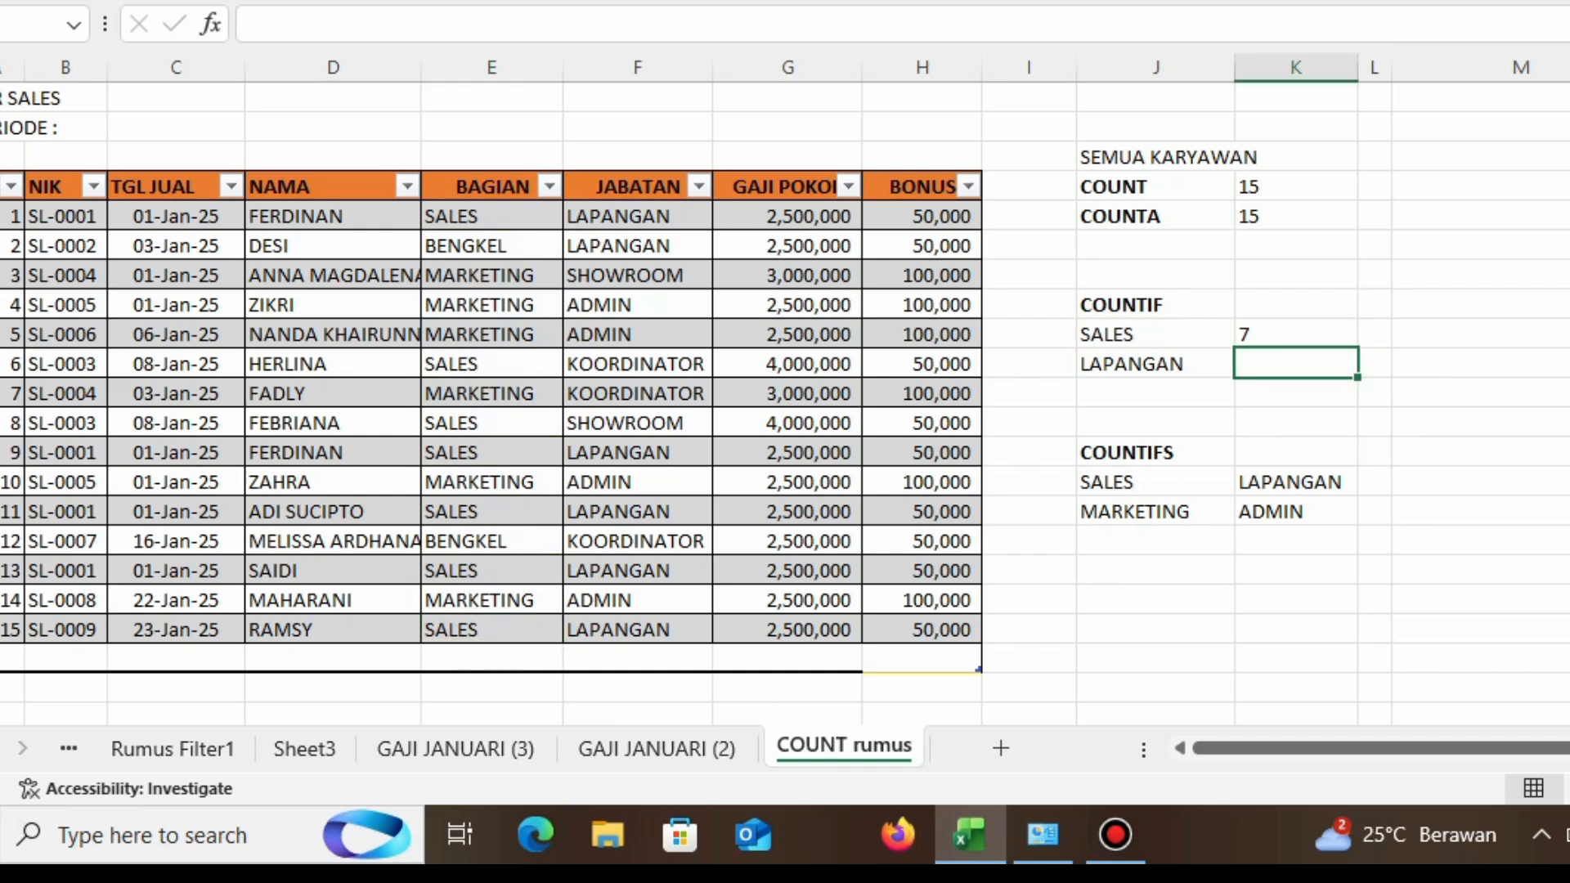
pyautogui.write('=')
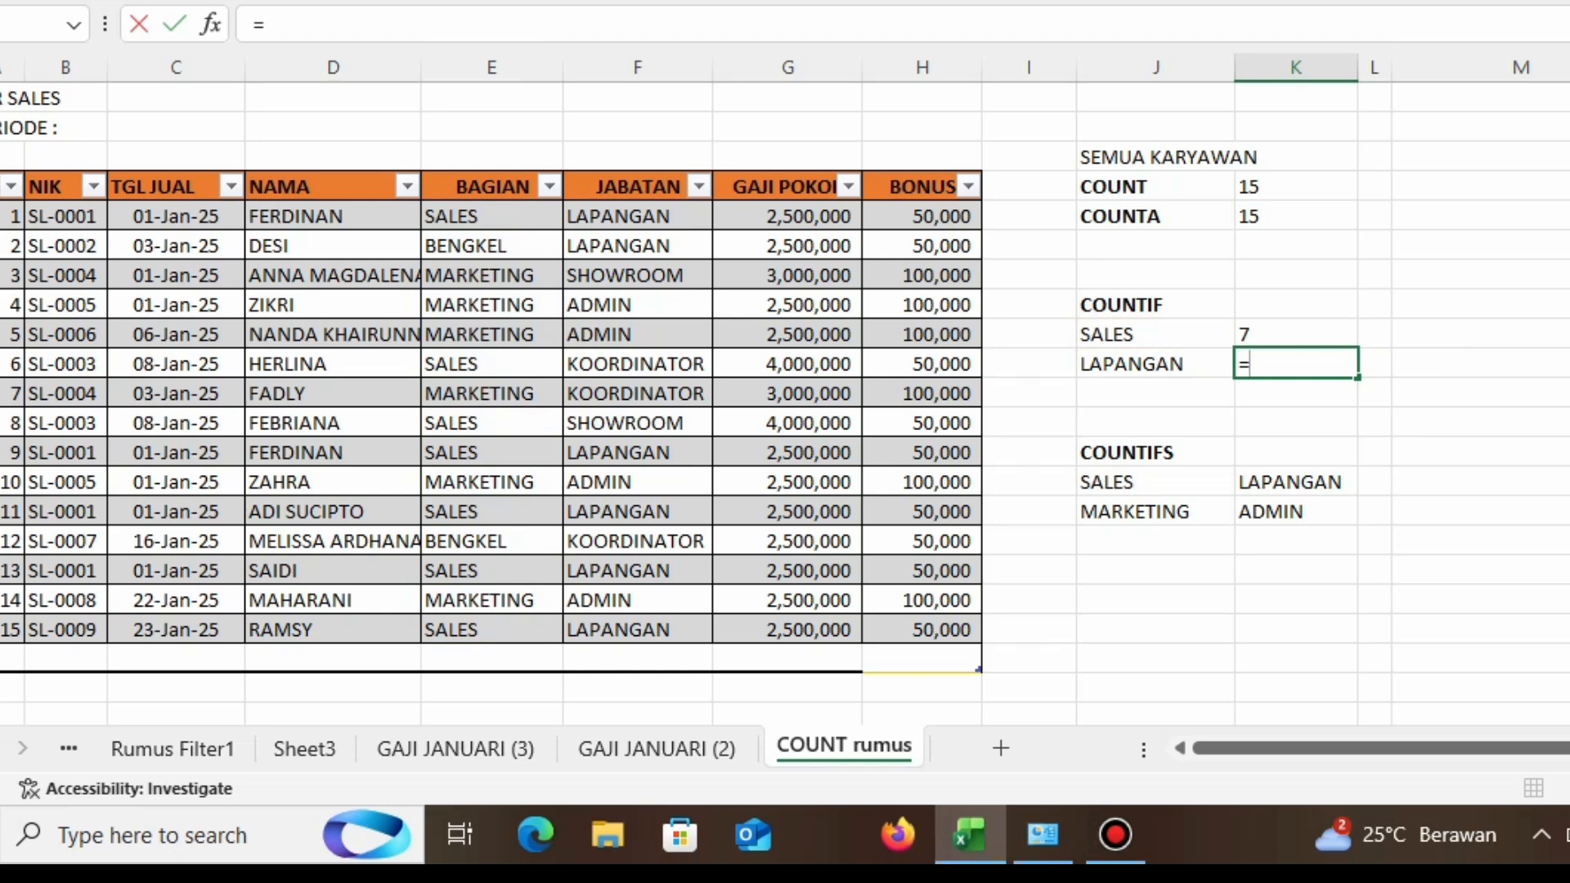
pyautogui.write('COUN')
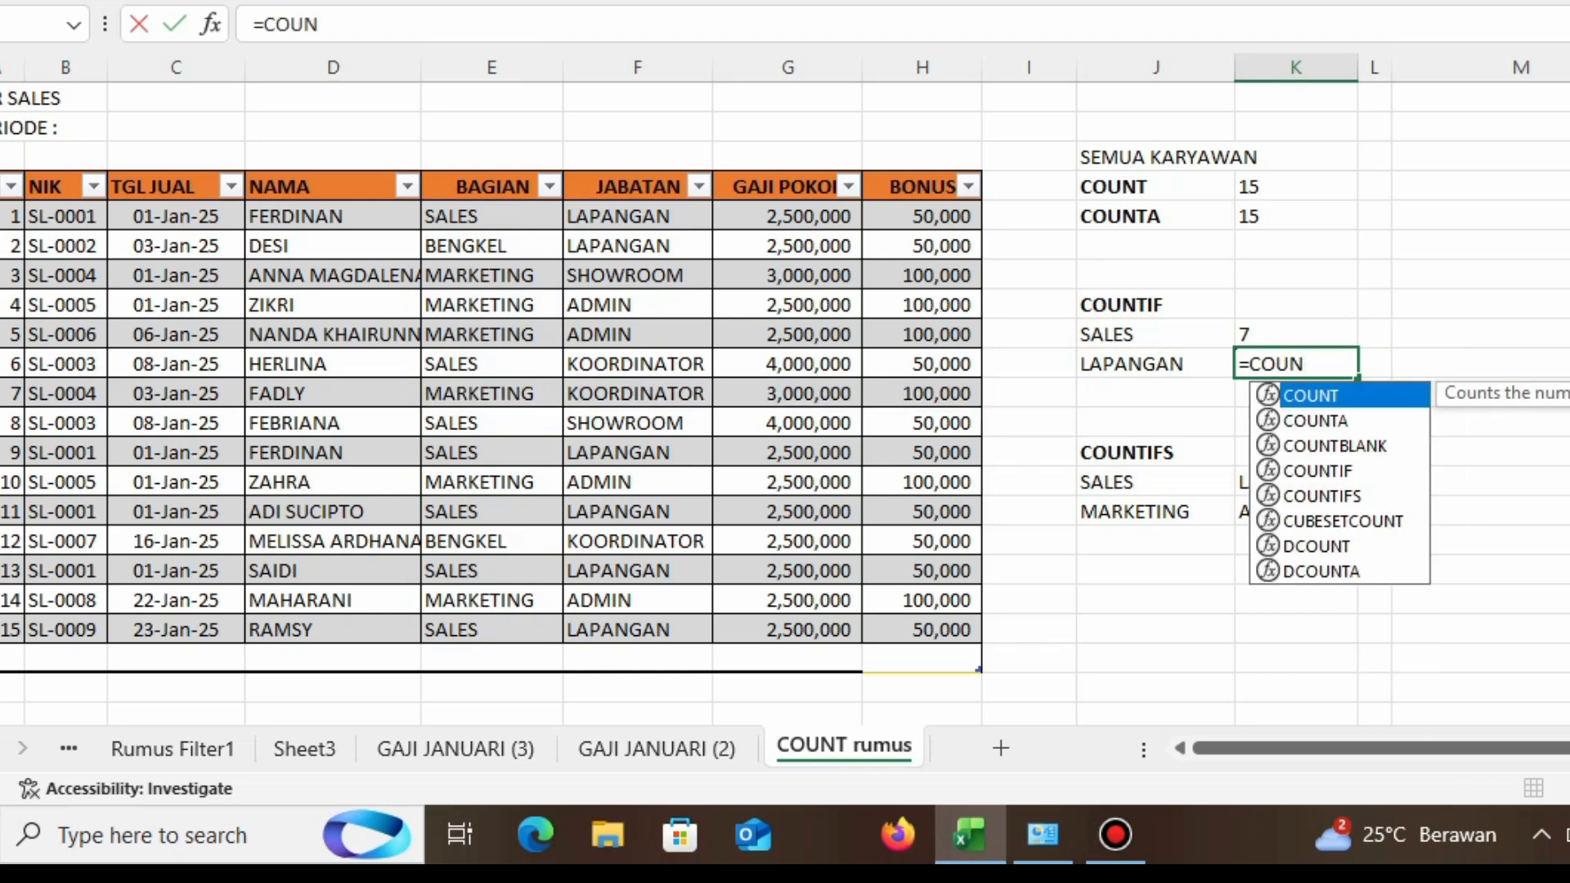
pyautogui.write('F')
pyautogui.press('BackSpace')
pyautogui.write('TIF(')
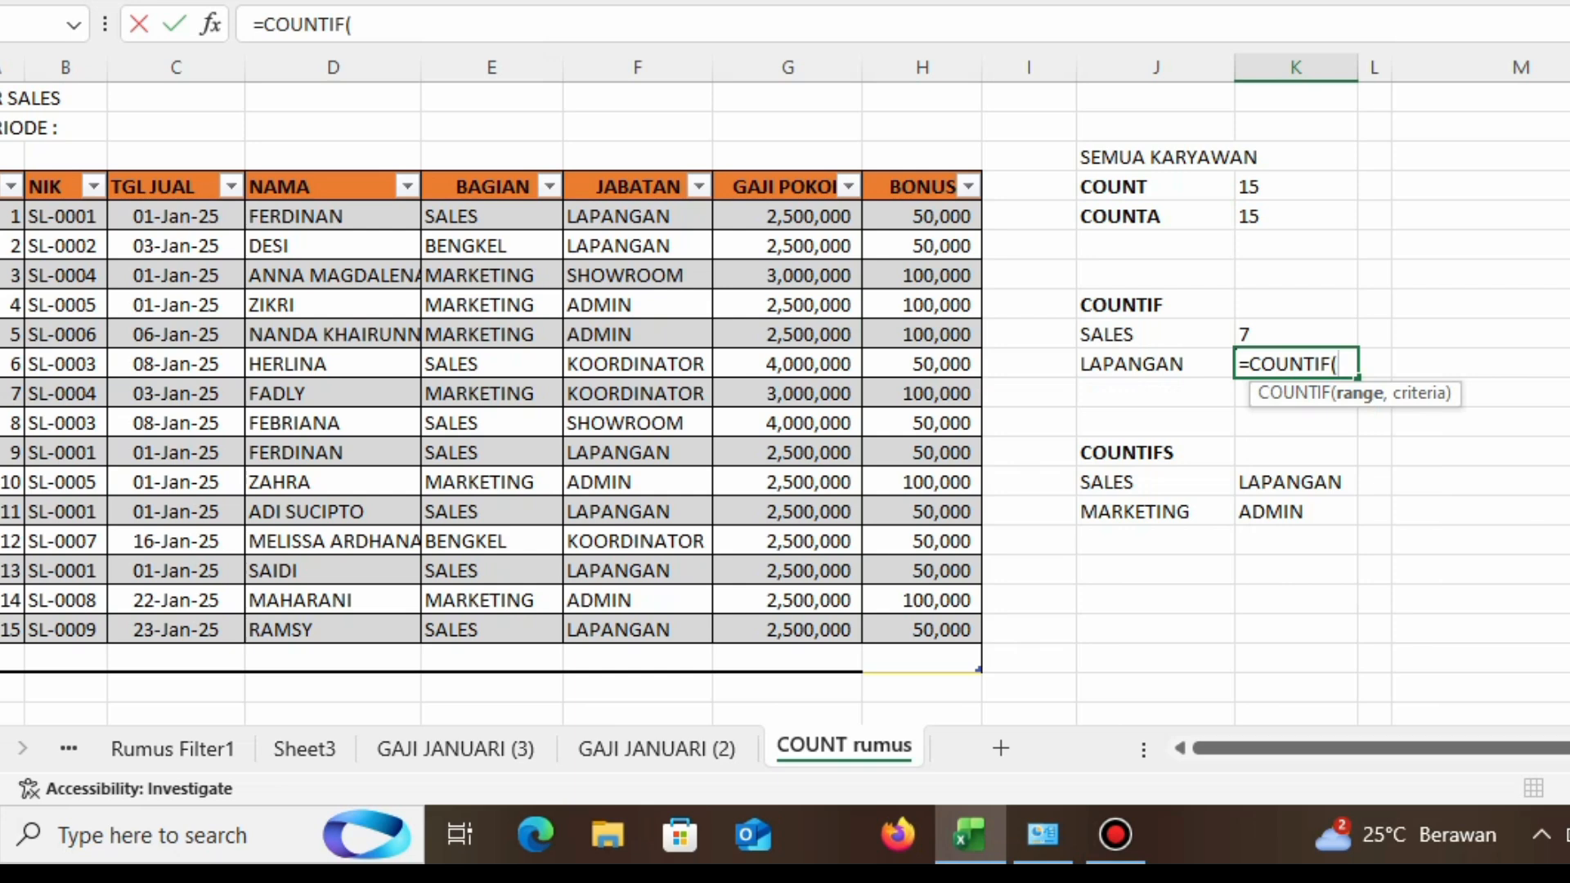
pyautogui.moveTo(638, 216); pyautogui.dragTo(694, 630)
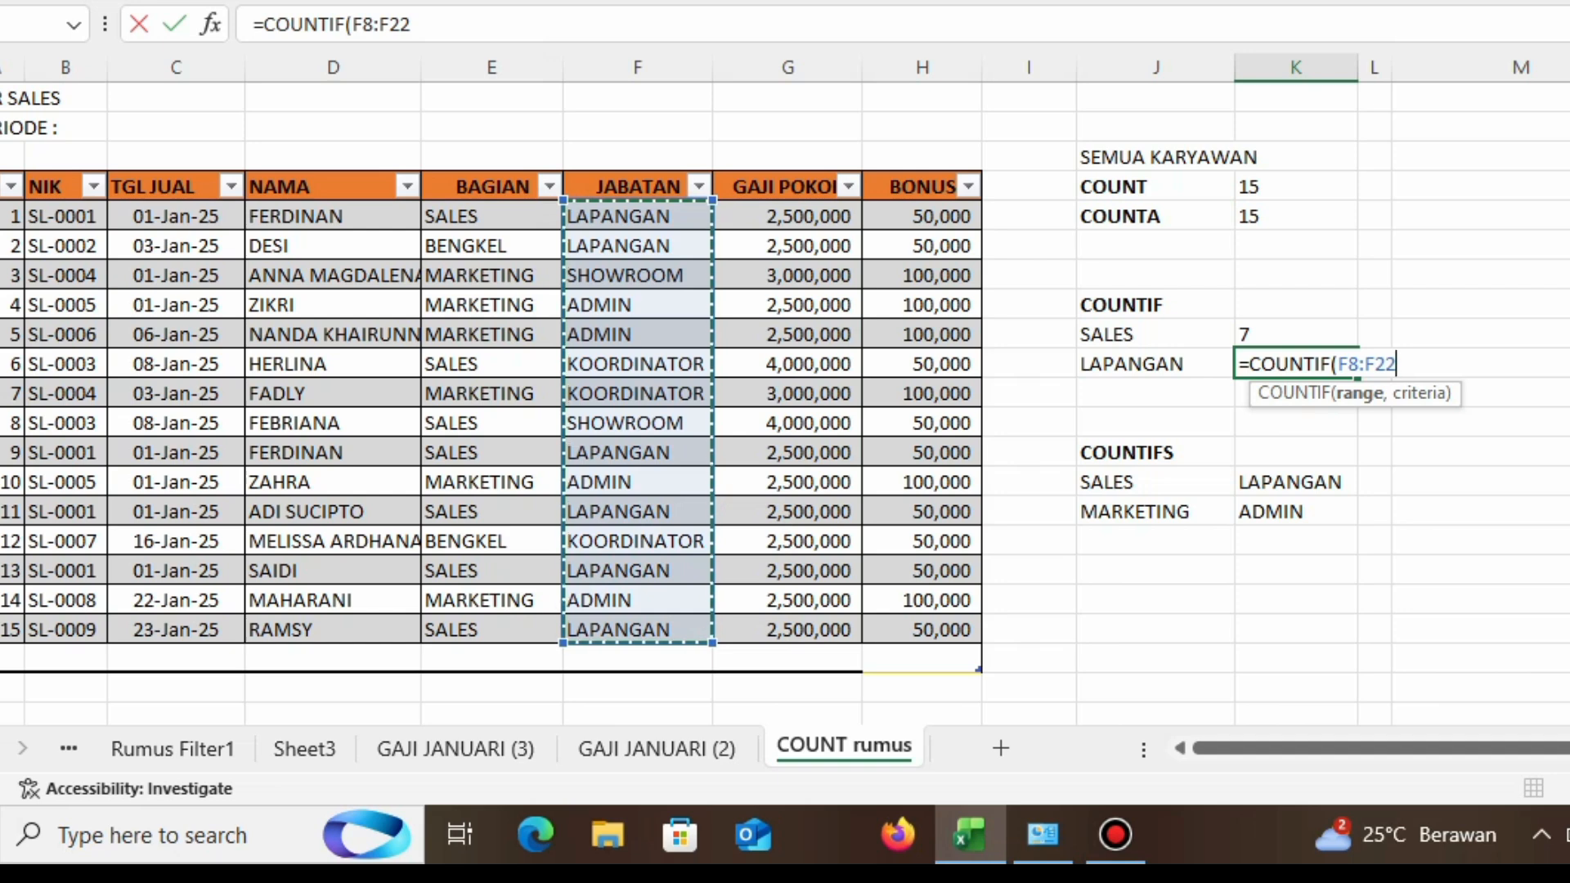
pyautogui.write(',')
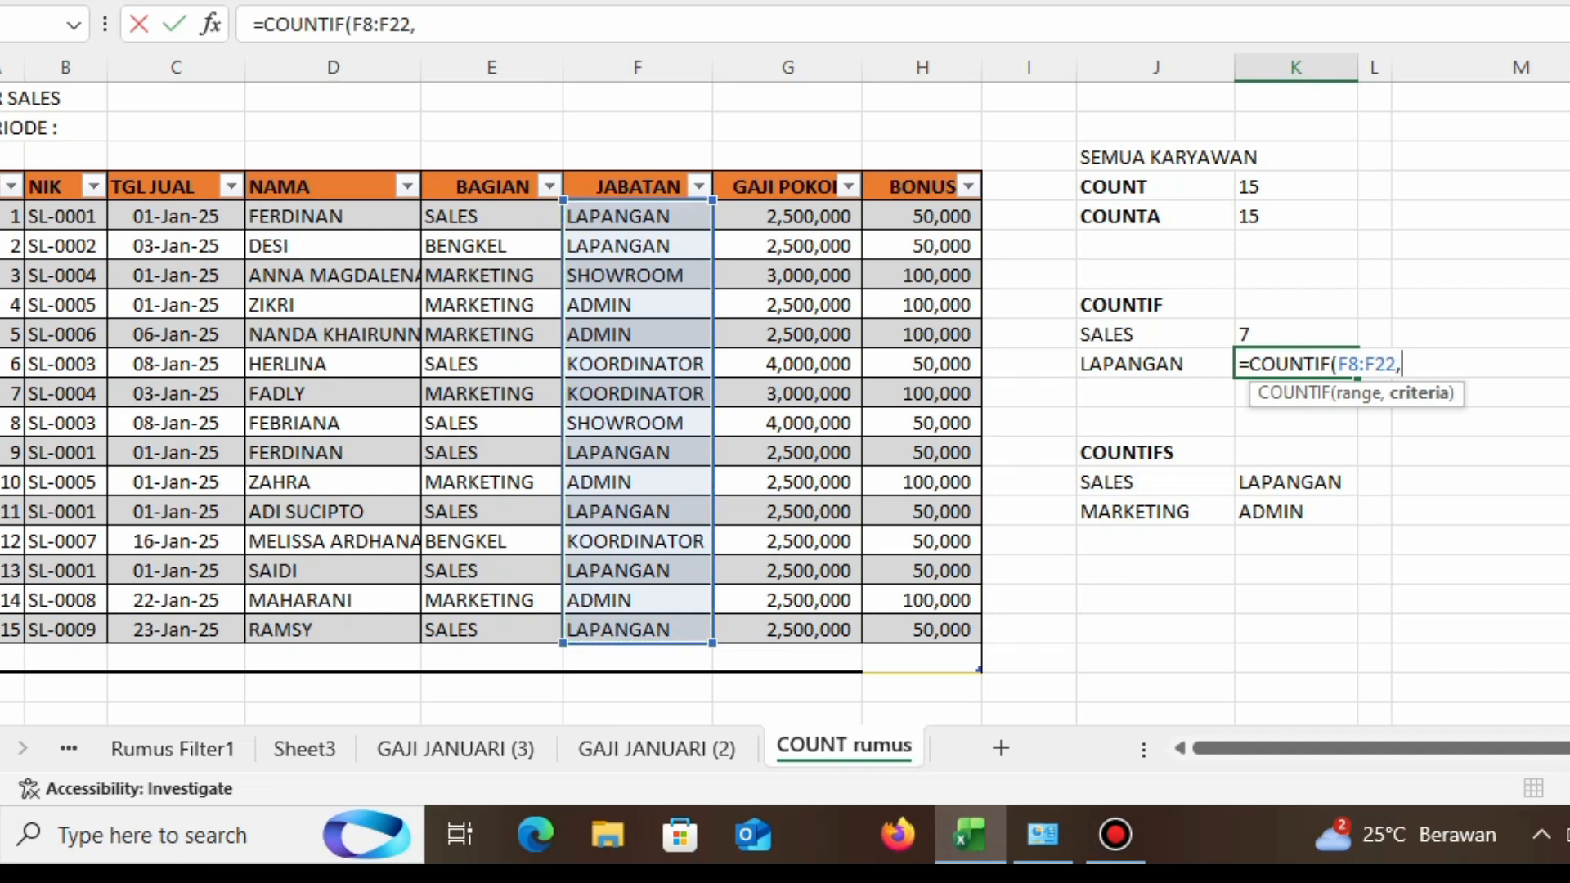
pyautogui.write('"LAPANGA')
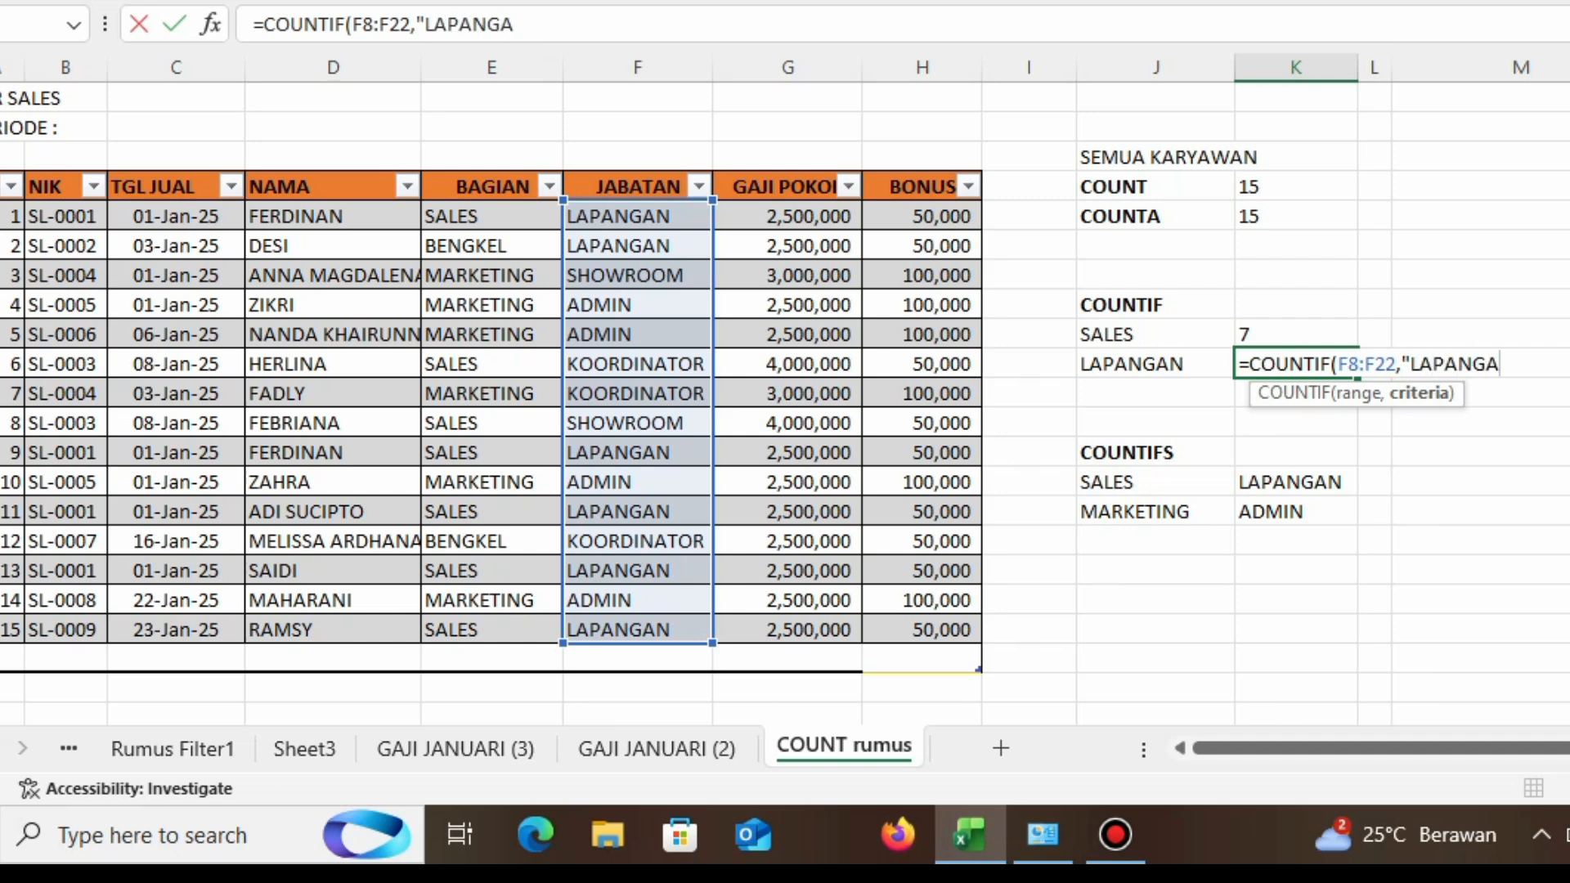
pyautogui.write('N")')
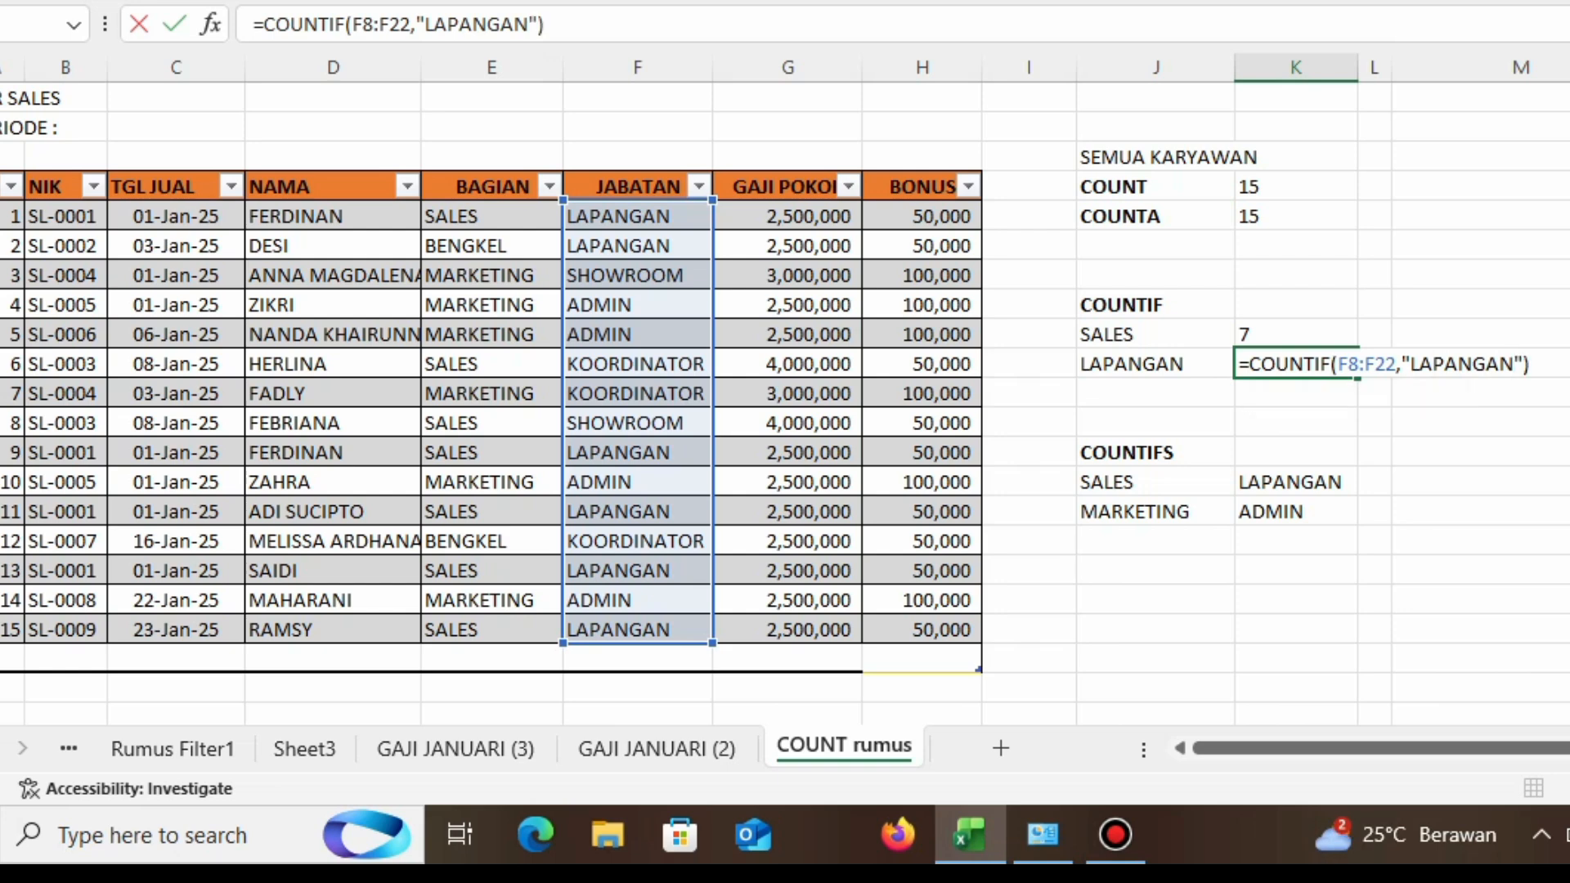
pyautogui.press('Return')
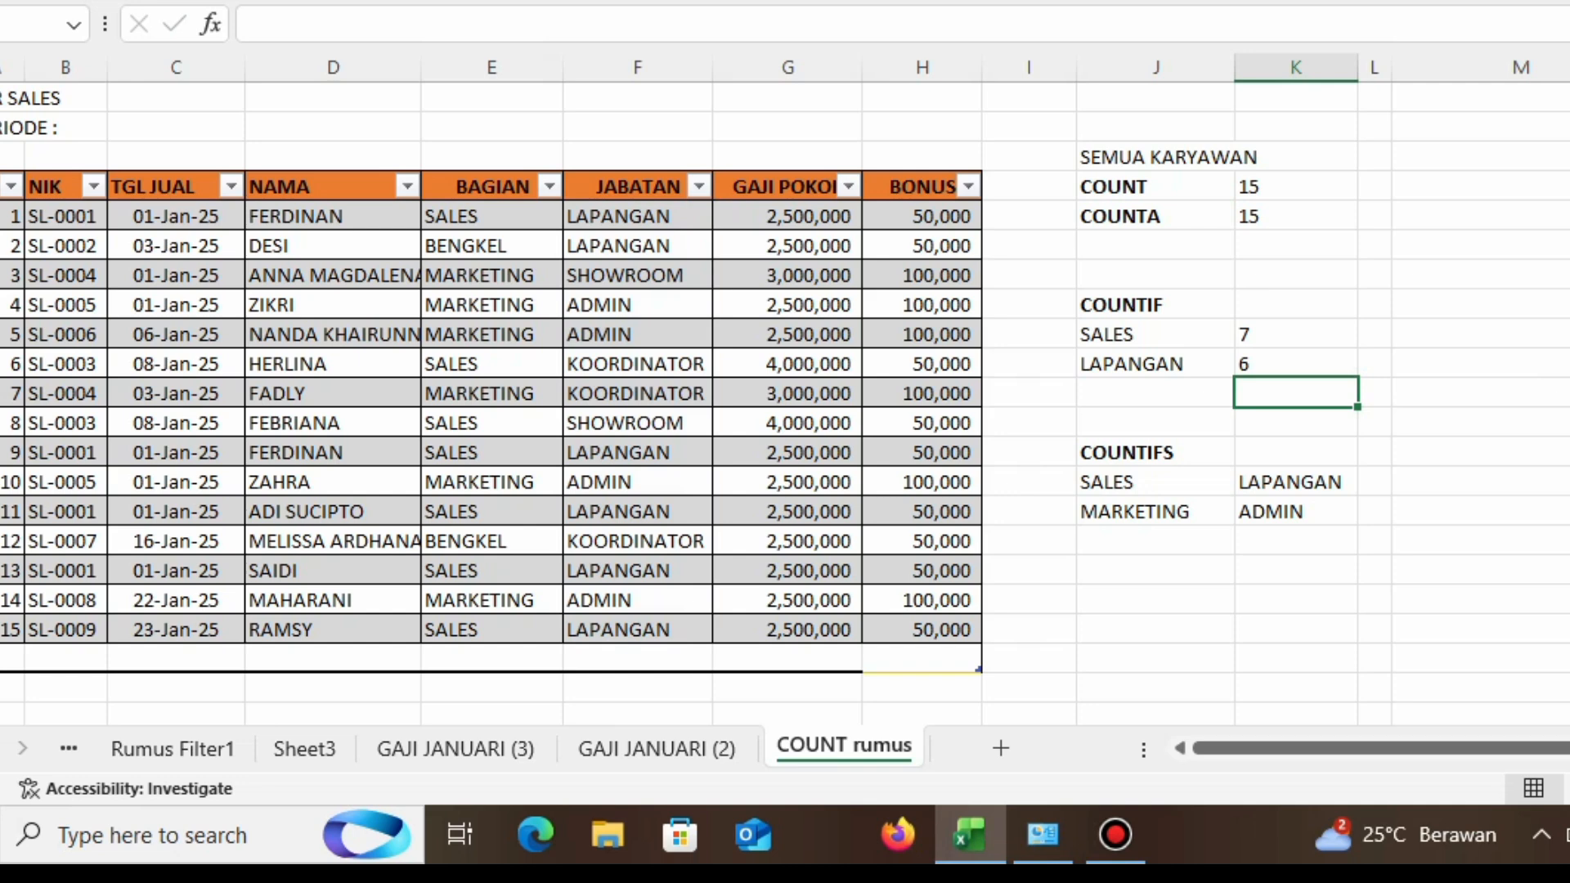
# Step: Go through the LAPANGAN entries in the JABATAN column one by one
pyautogui.press('Up')
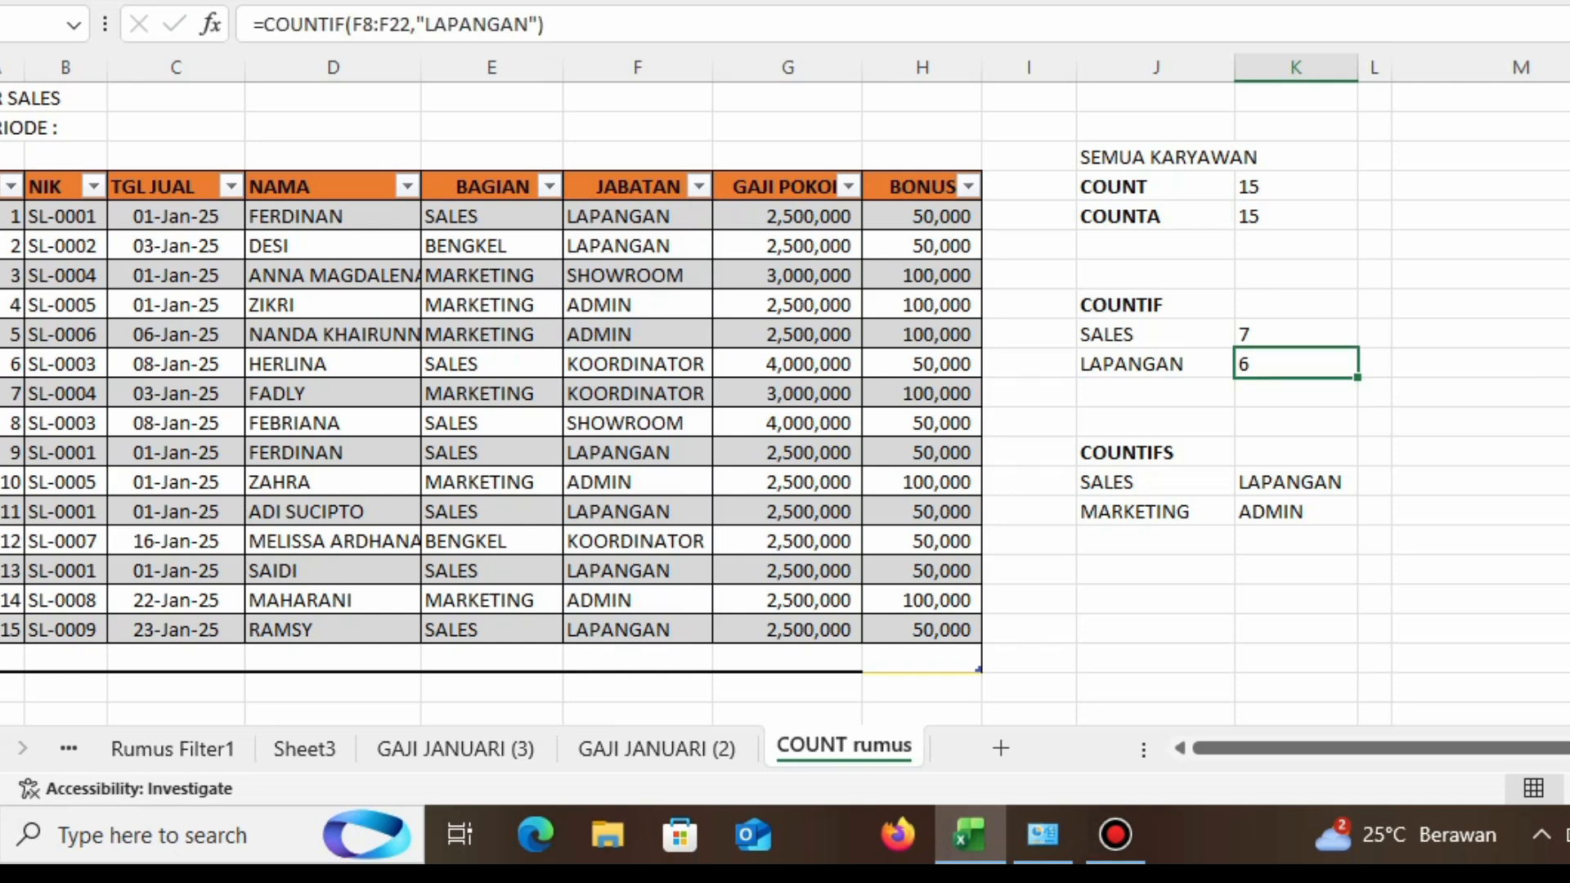
pyautogui.click(637, 217)
pyautogui.click(636, 246)
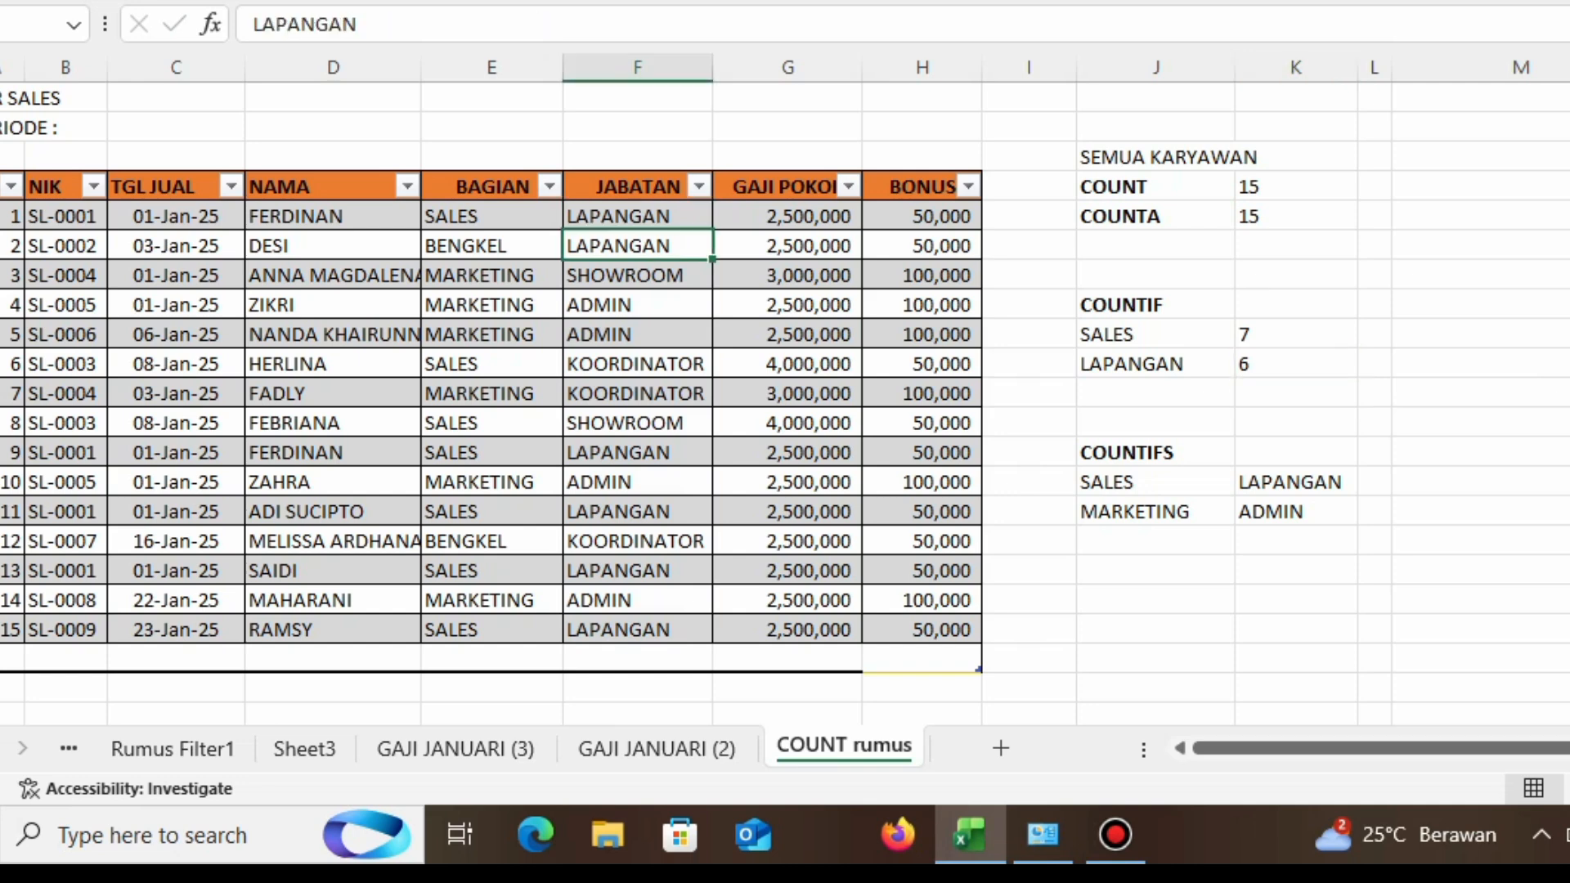
pyautogui.click(637, 453)
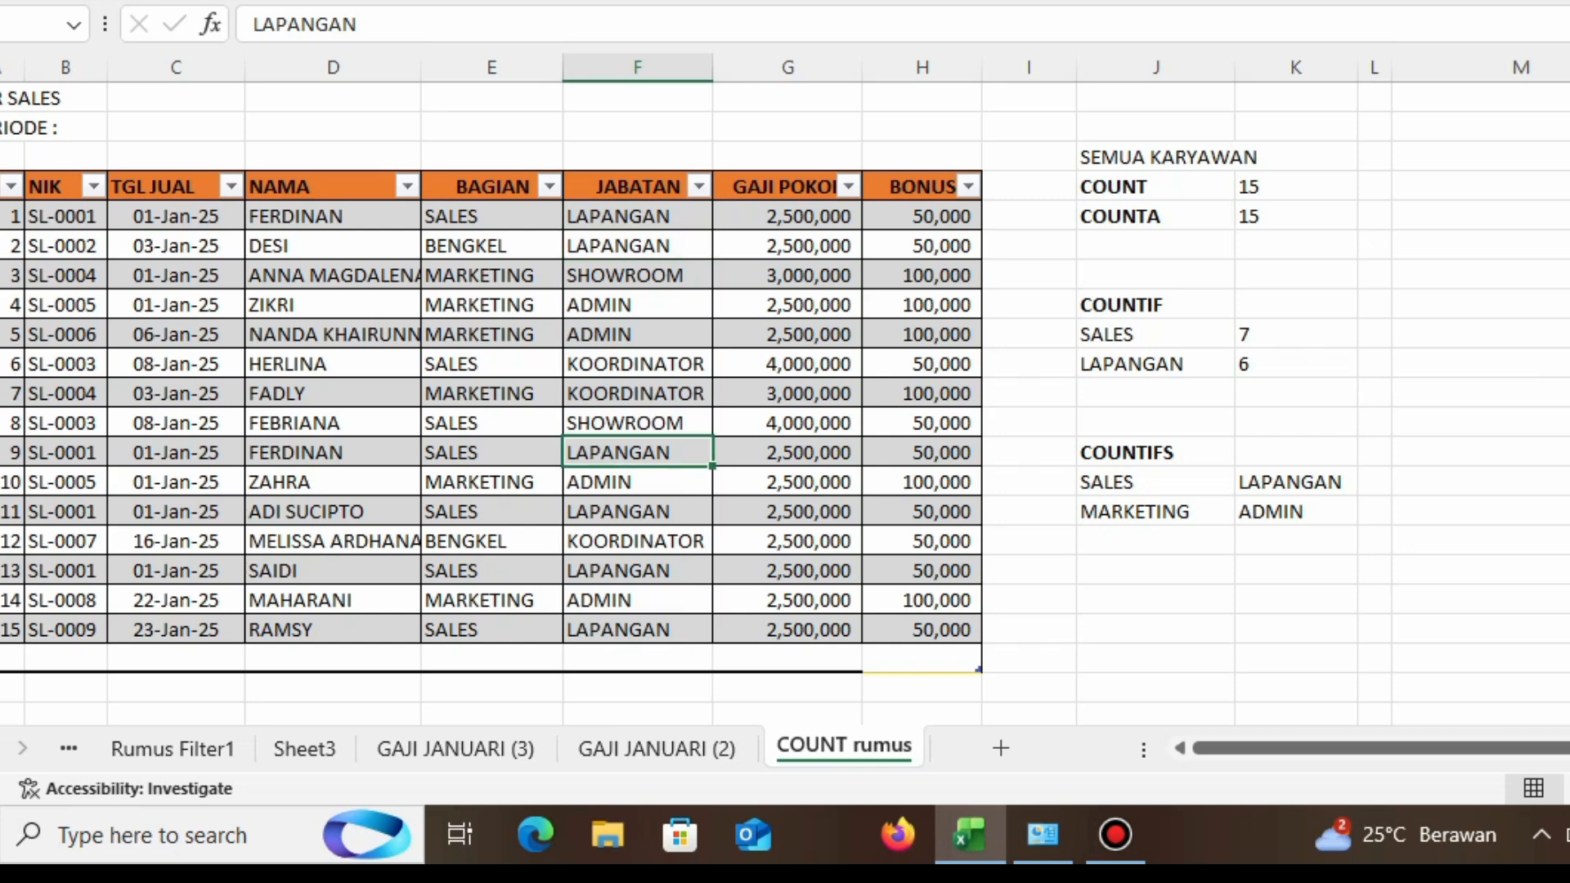
pyautogui.click(637, 511)
pyautogui.click(636, 570)
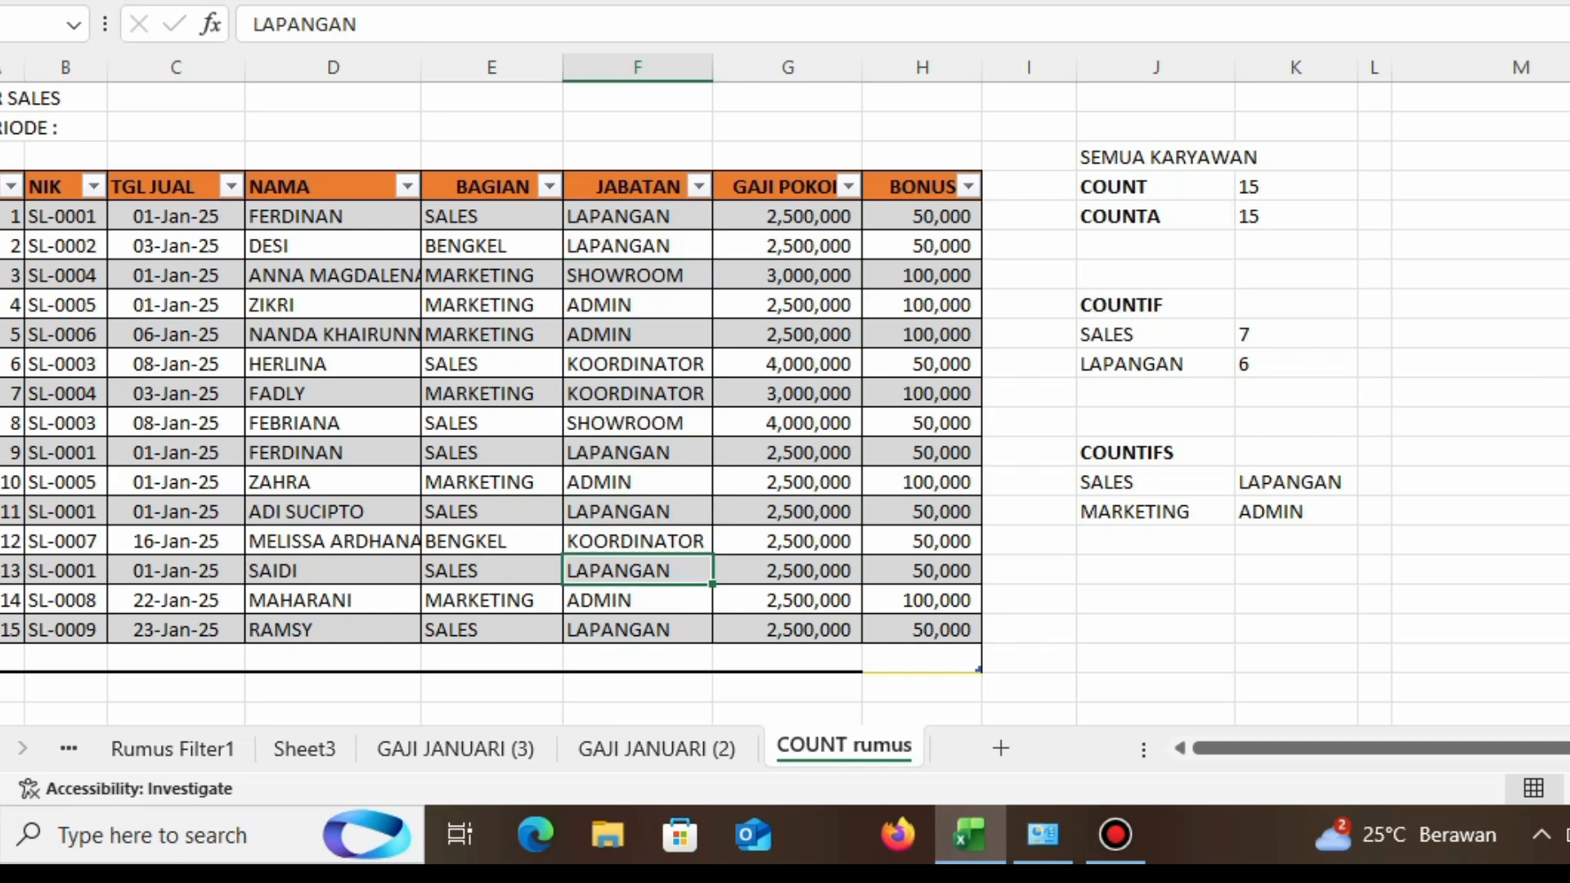
pyautogui.click(636, 629)
pyautogui.click(1296, 364)
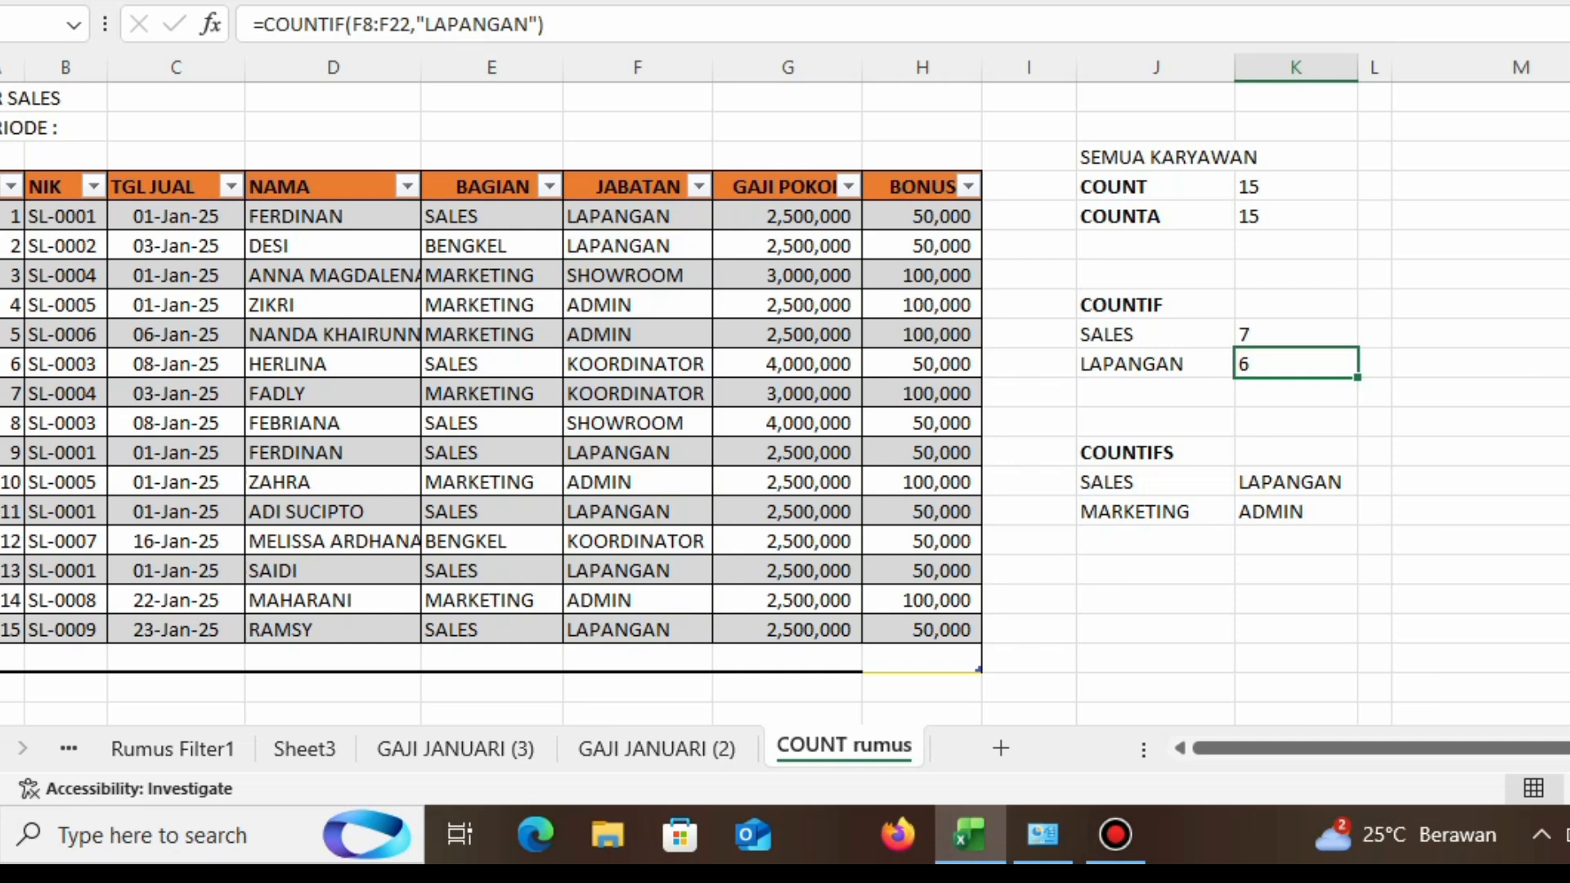
# Step: Enter a COUNTIFS formula in M17 counting rows where BAGIAN E8:E22 matches J17 and JABATAN F8:F22 matches K17
pyautogui.click(1481, 453)
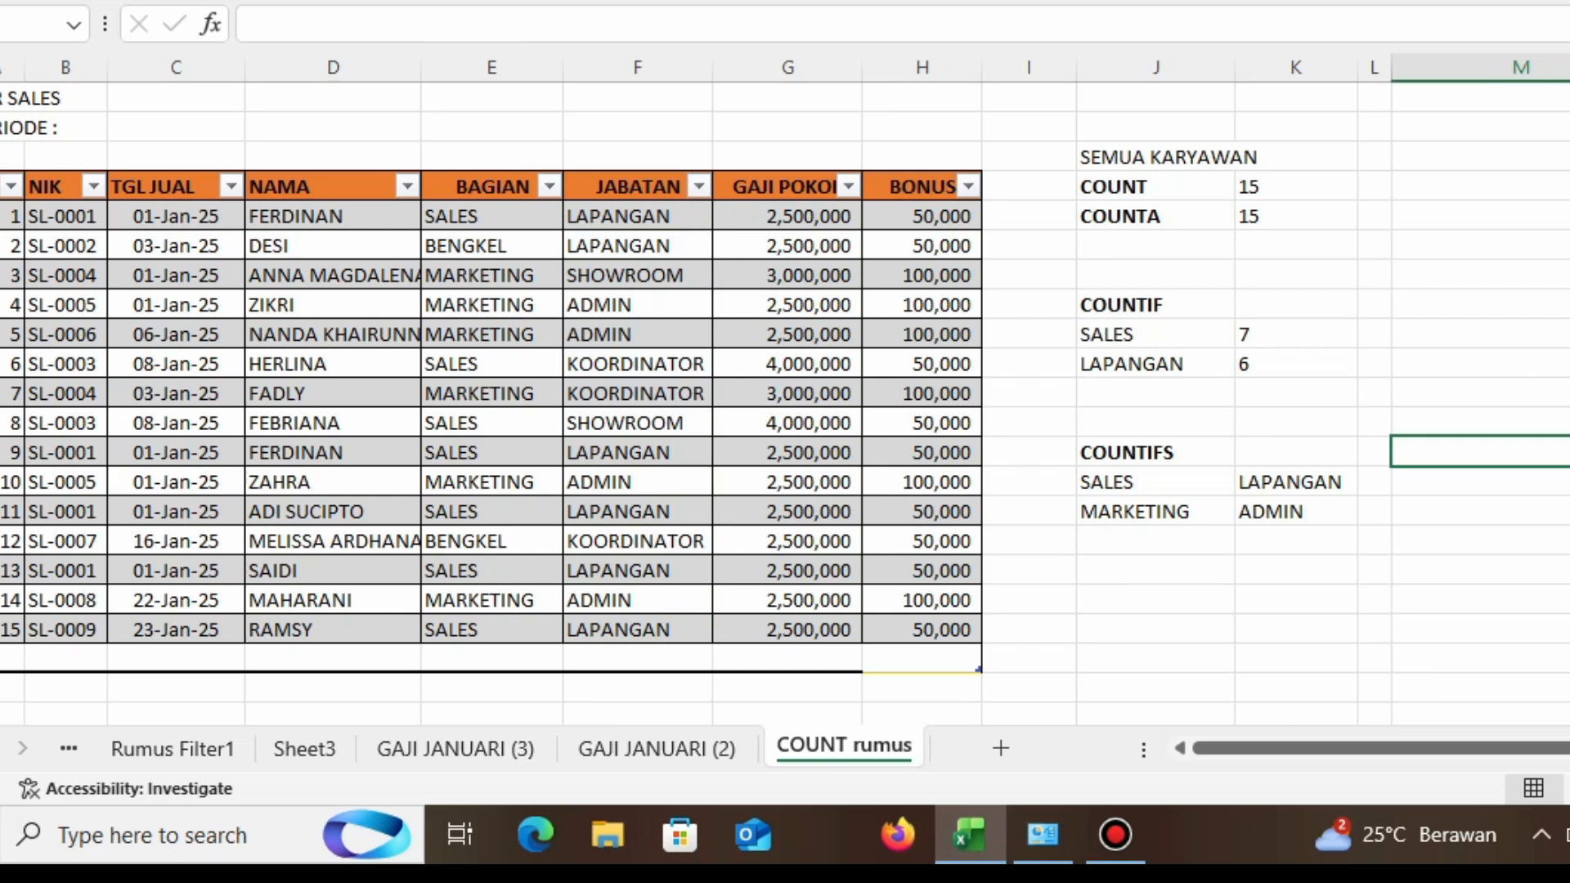
pyautogui.click(1155, 483)
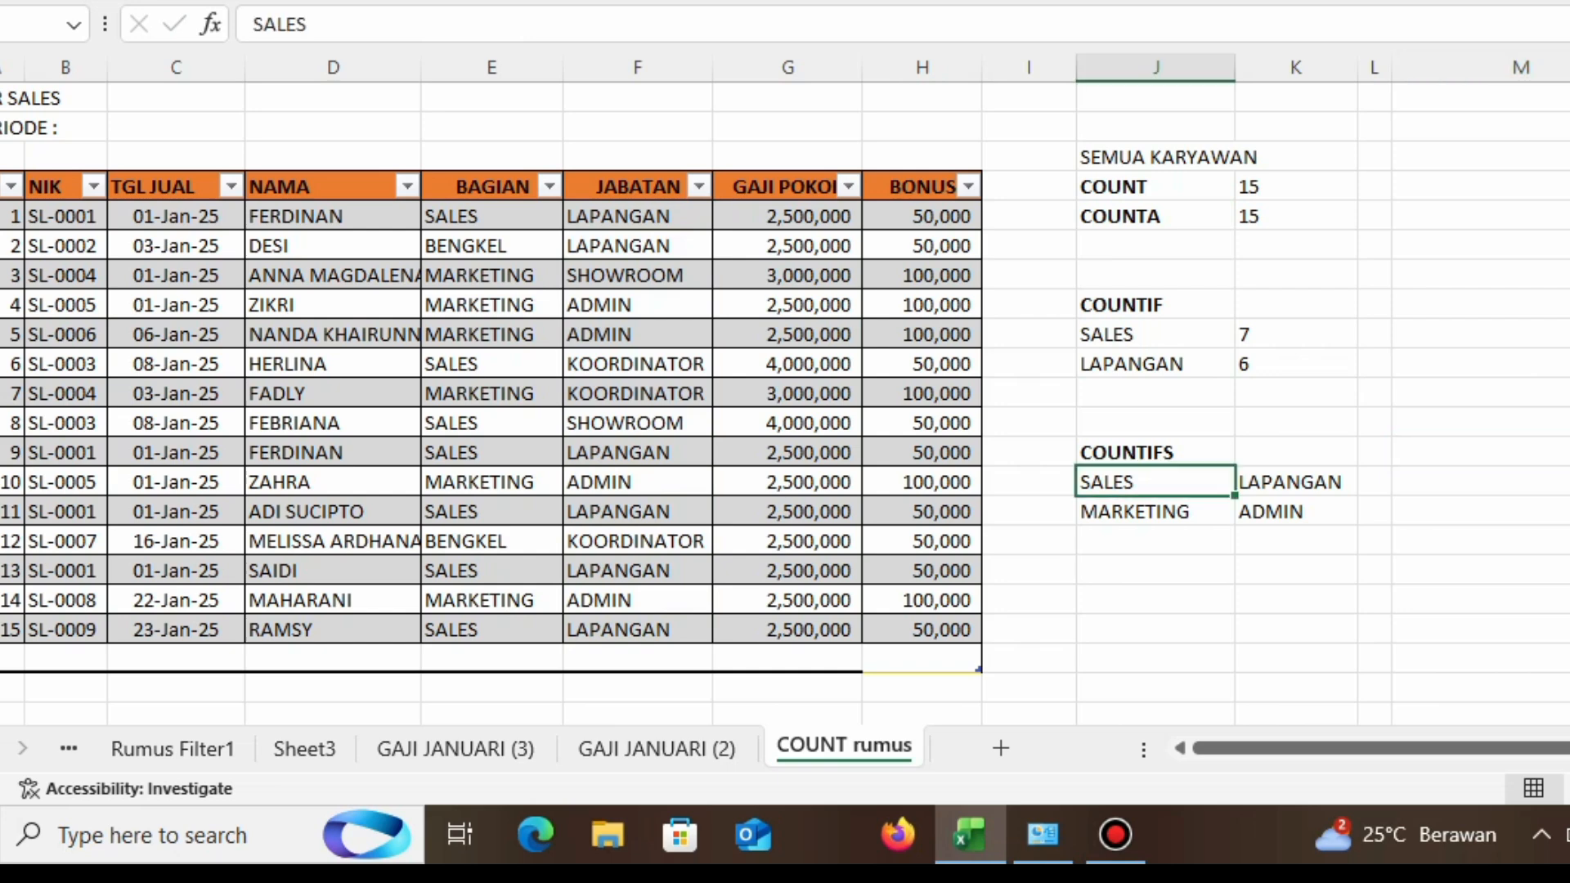
pyautogui.click(1296, 511)
pyautogui.click(1481, 482)
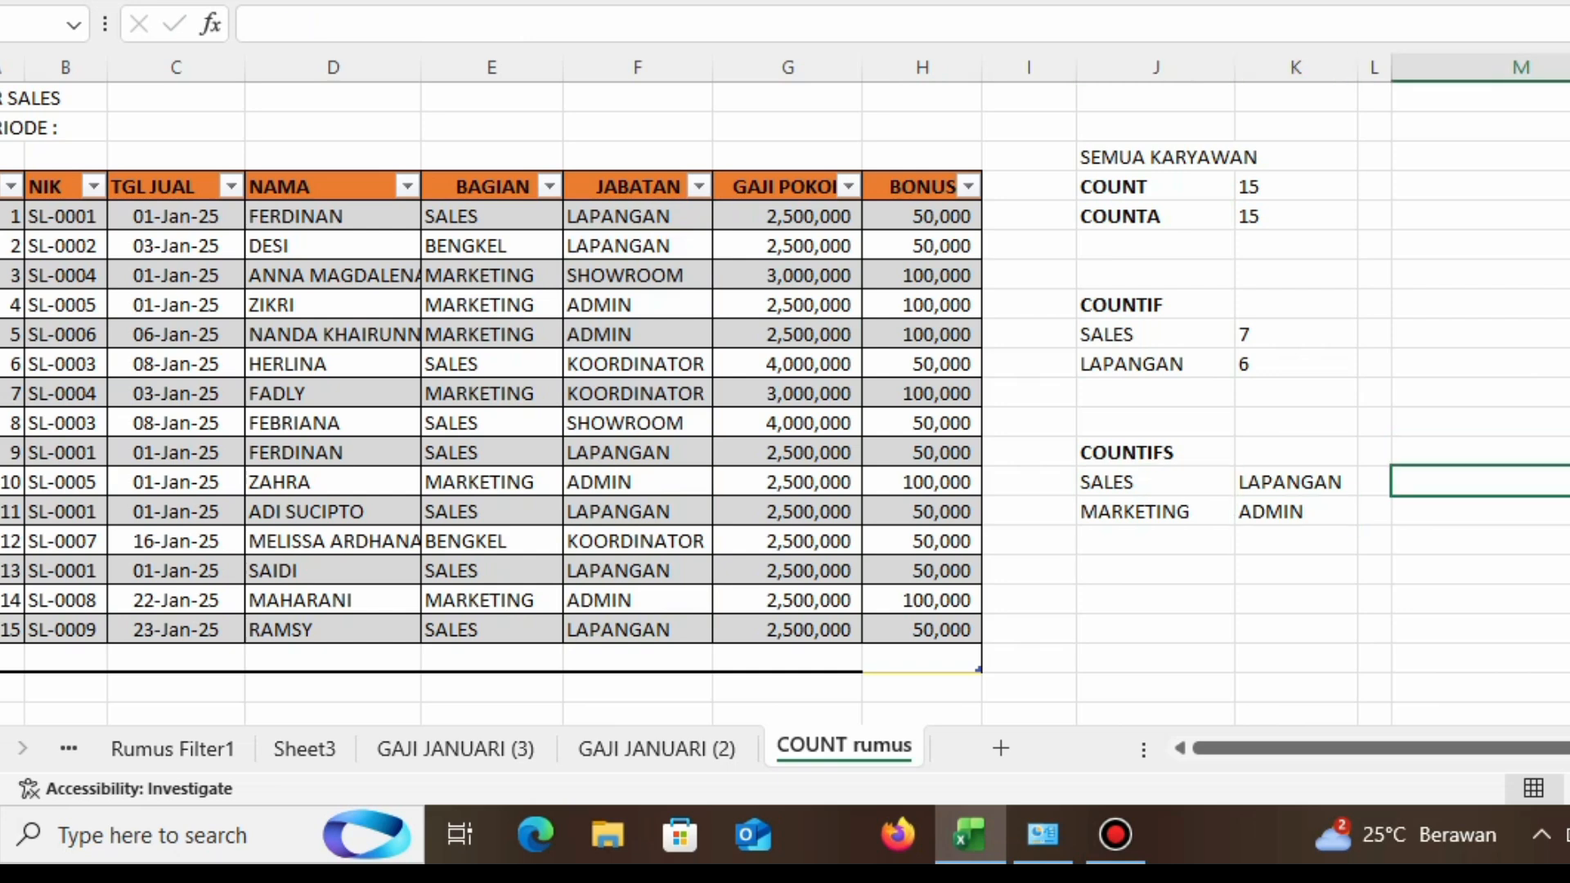
pyautogui.doubleClick(1481, 481)
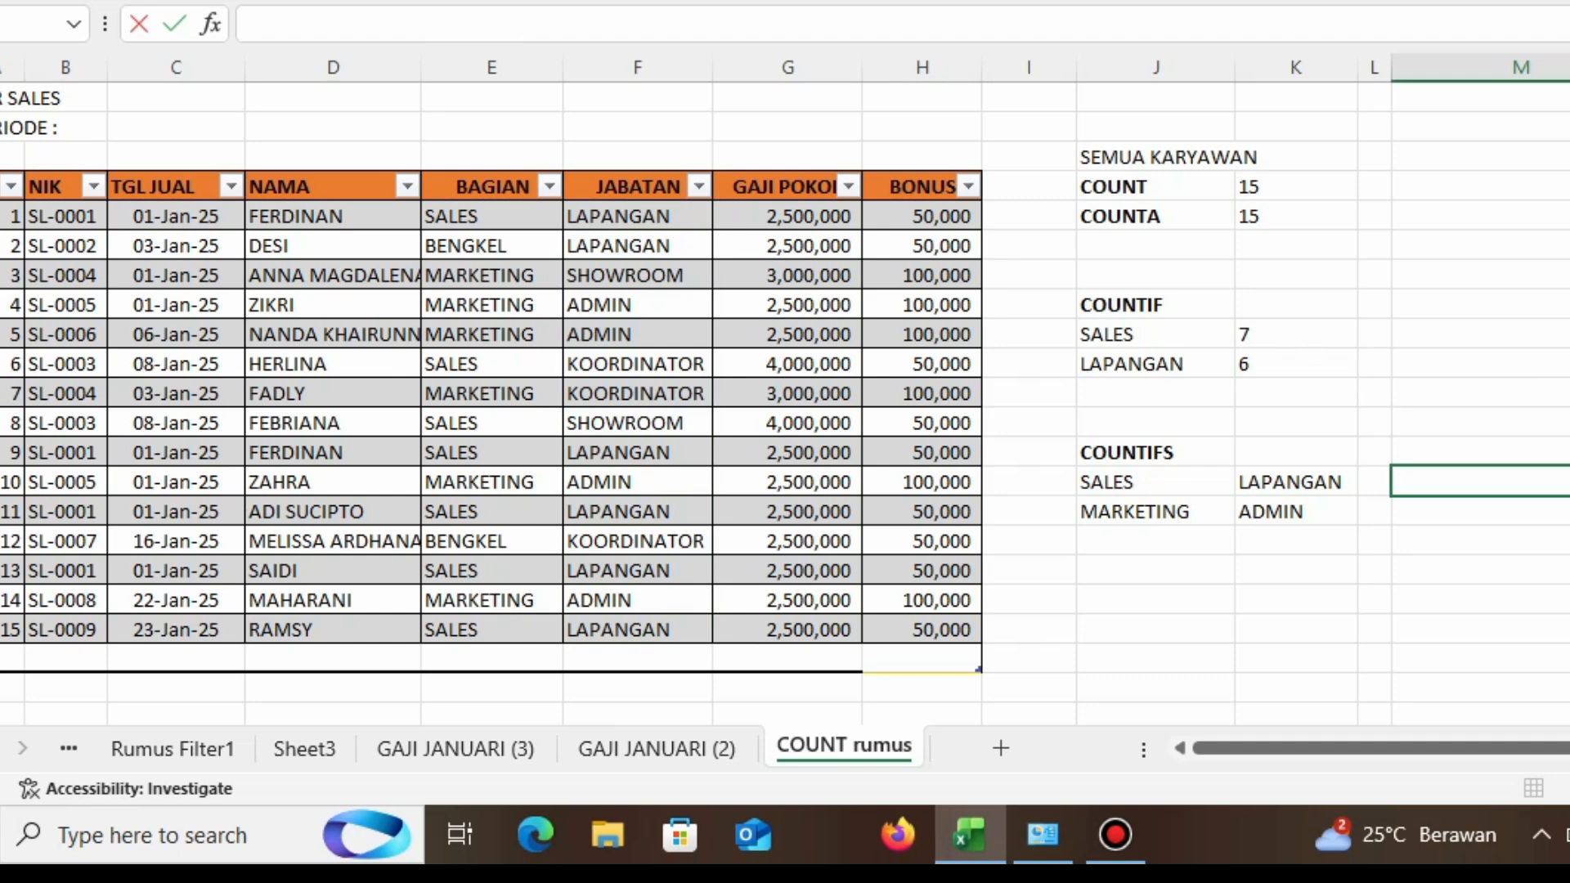
pyautogui.write('=COUNT')
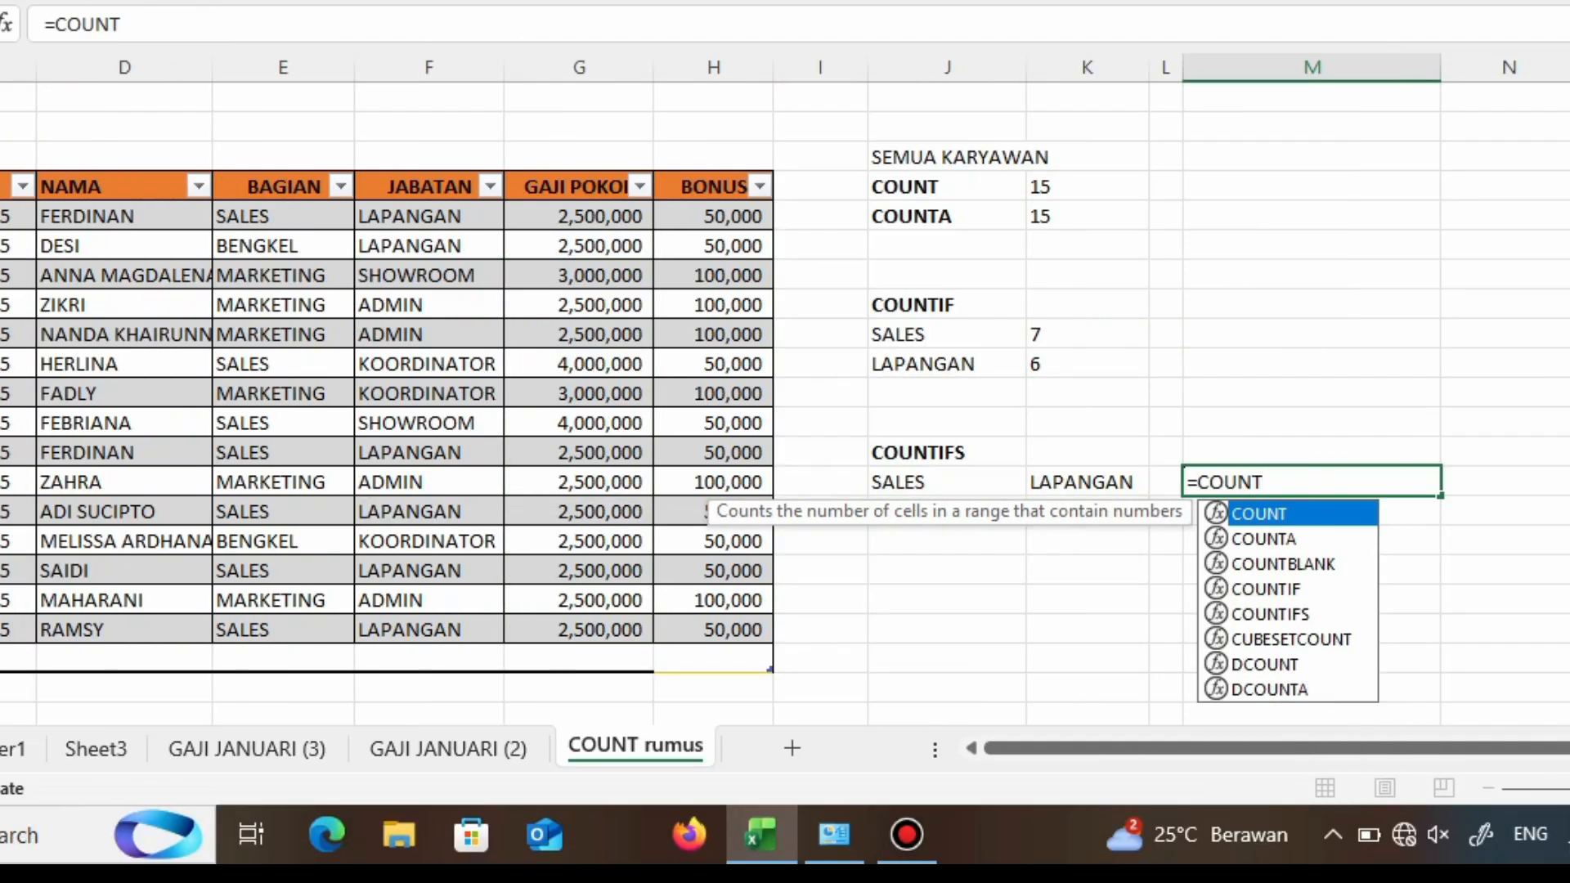
pyautogui.write('IFS(')
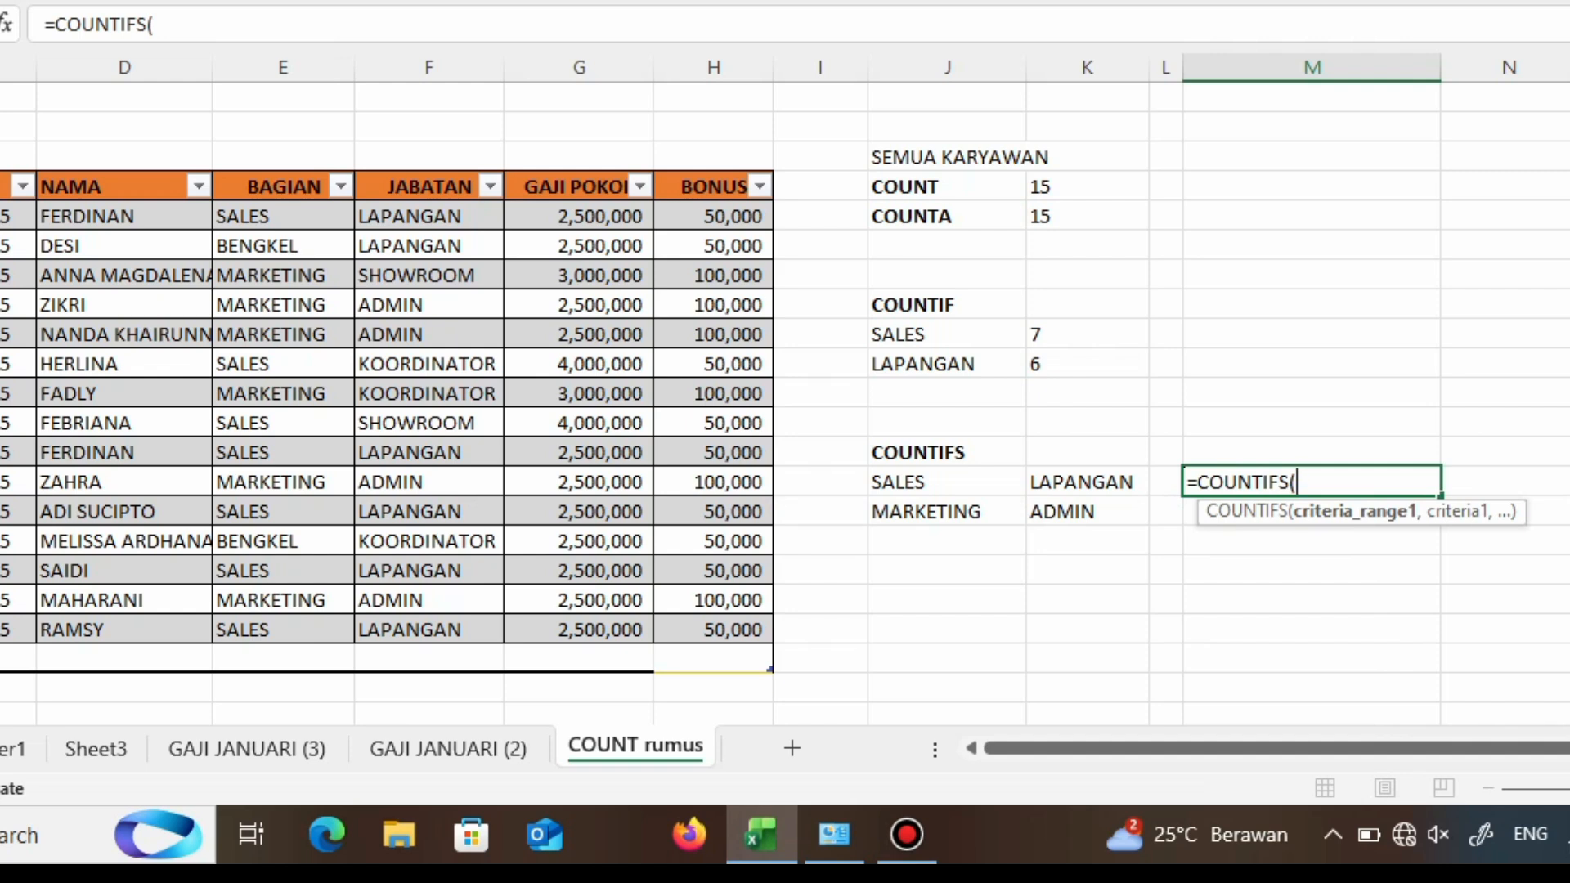
pyautogui.moveTo(278, 216); pyautogui.dragTo(327, 634)
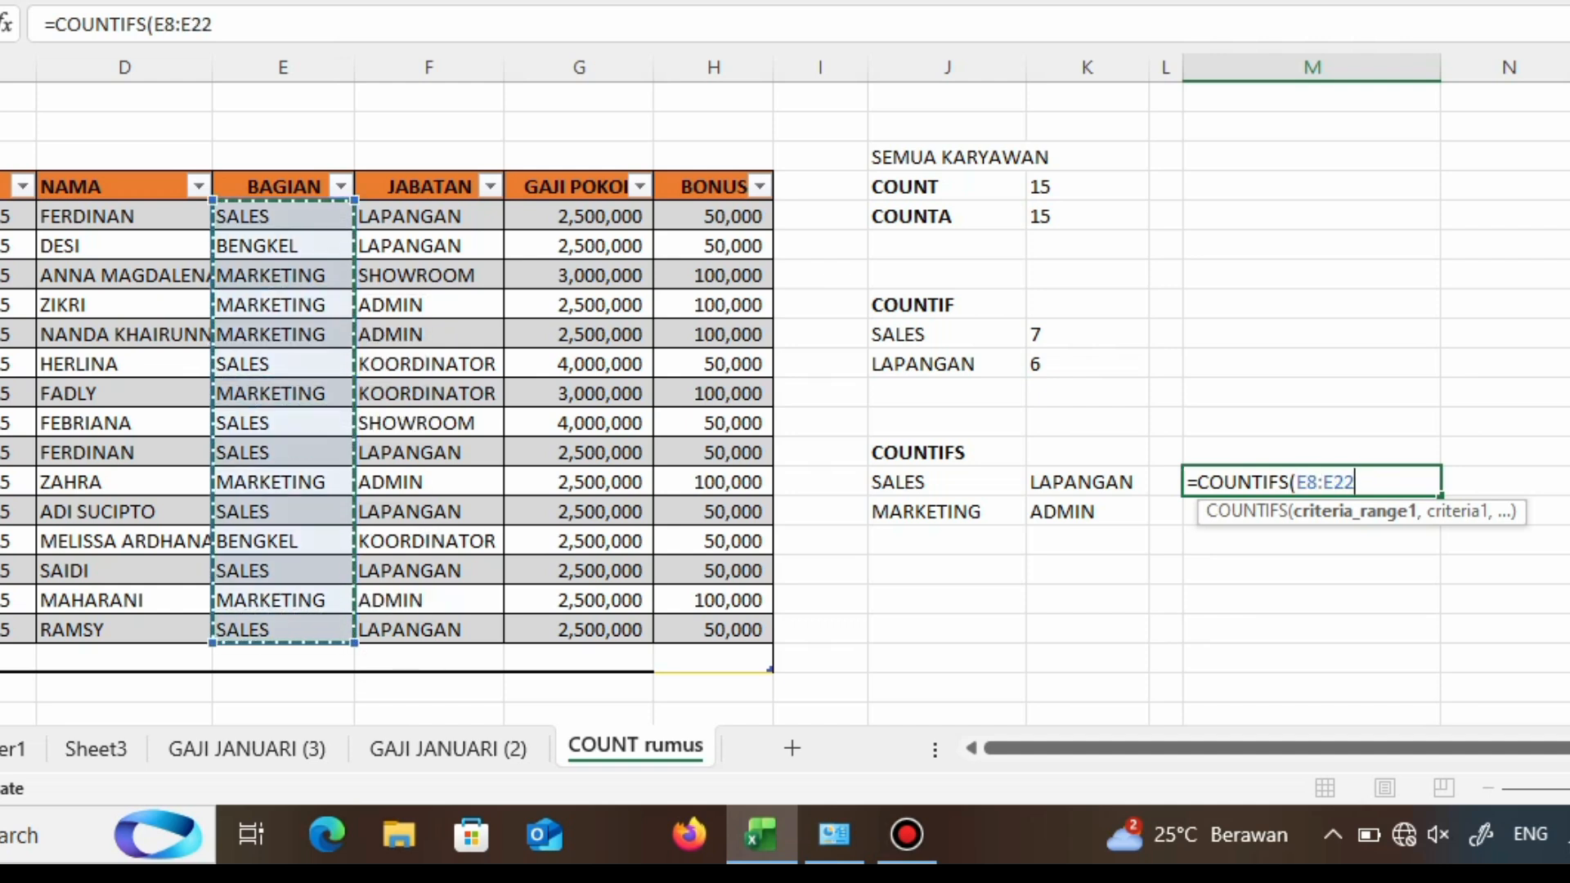
pyautogui.write(',F8:')
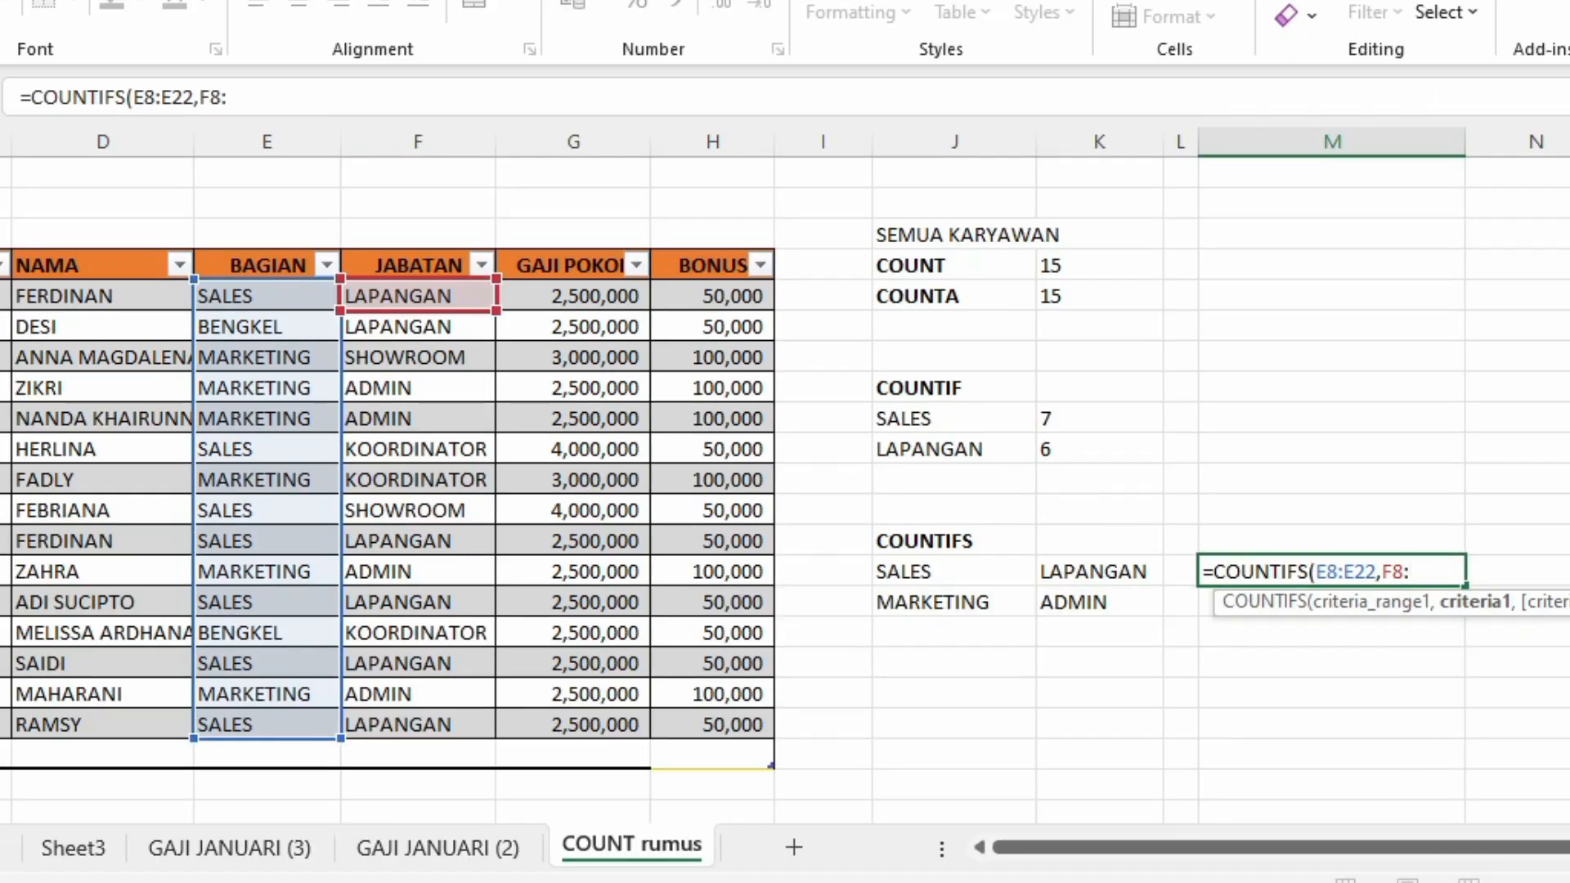
pyautogui.press('BackSpace')
pyautogui.press('BackSpace')
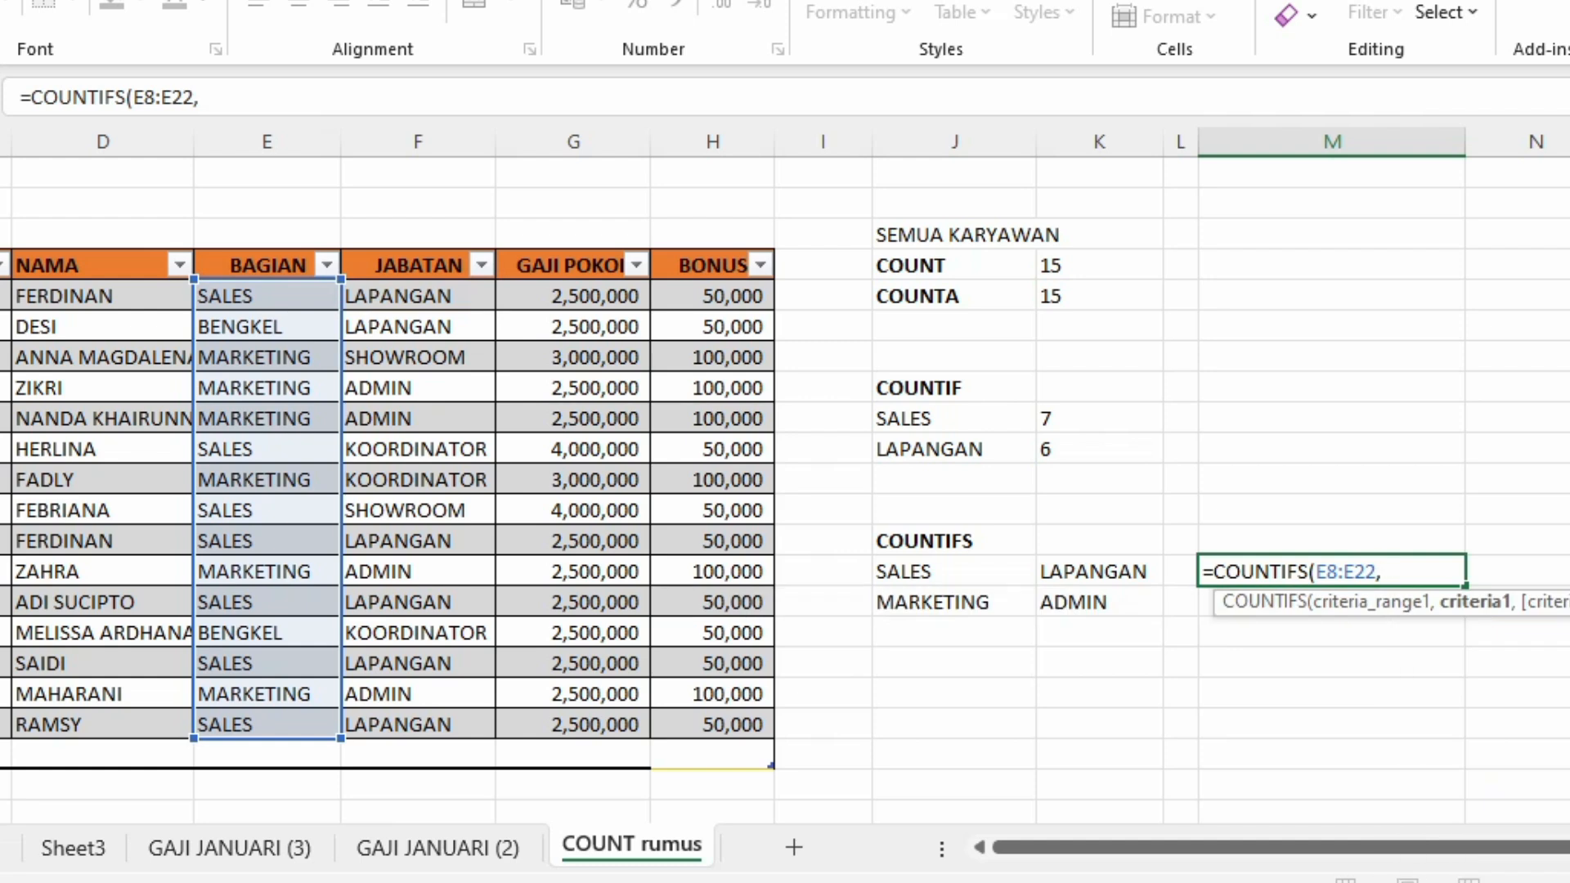
pyautogui.click(873, 571)
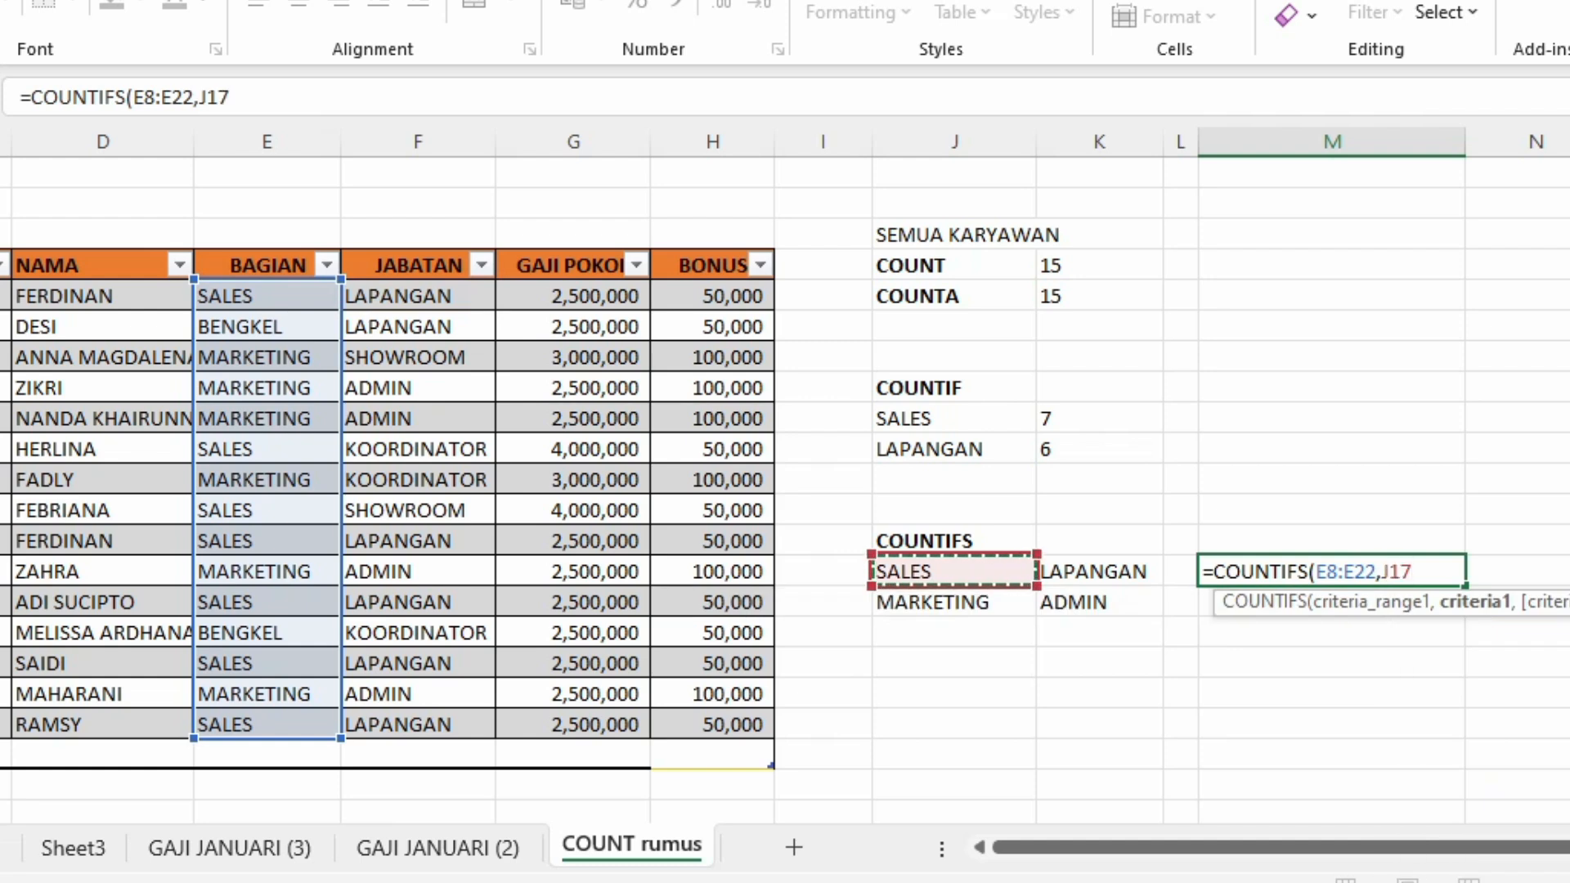
pyautogui.write(',')
pyautogui.moveTo(458, 296); pyautogui.dragTo(487, 726)
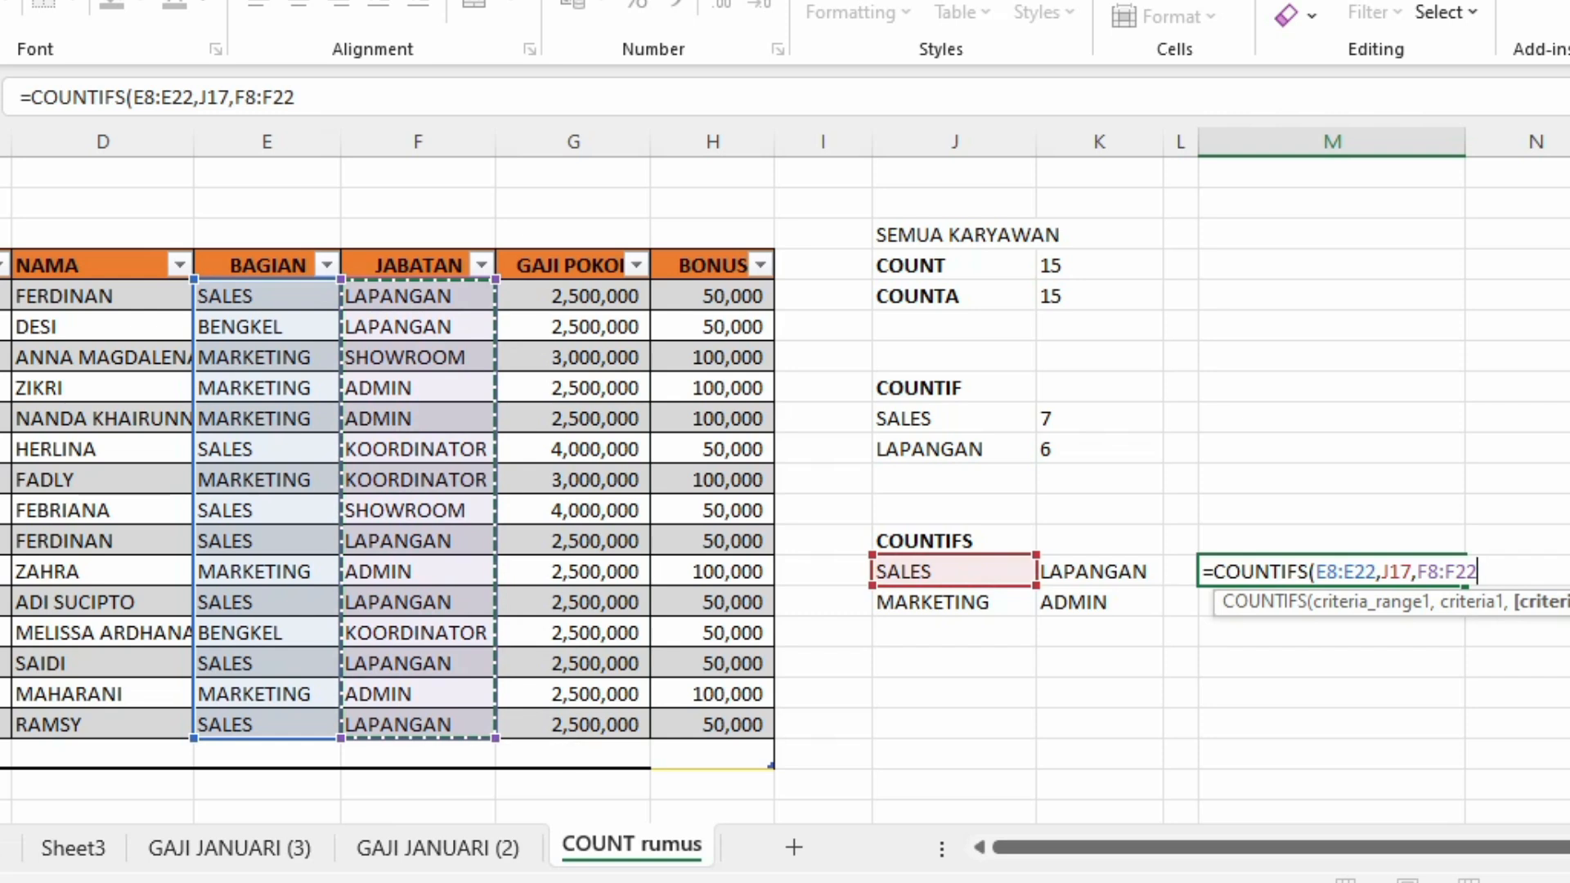
pyautogui.write(',')
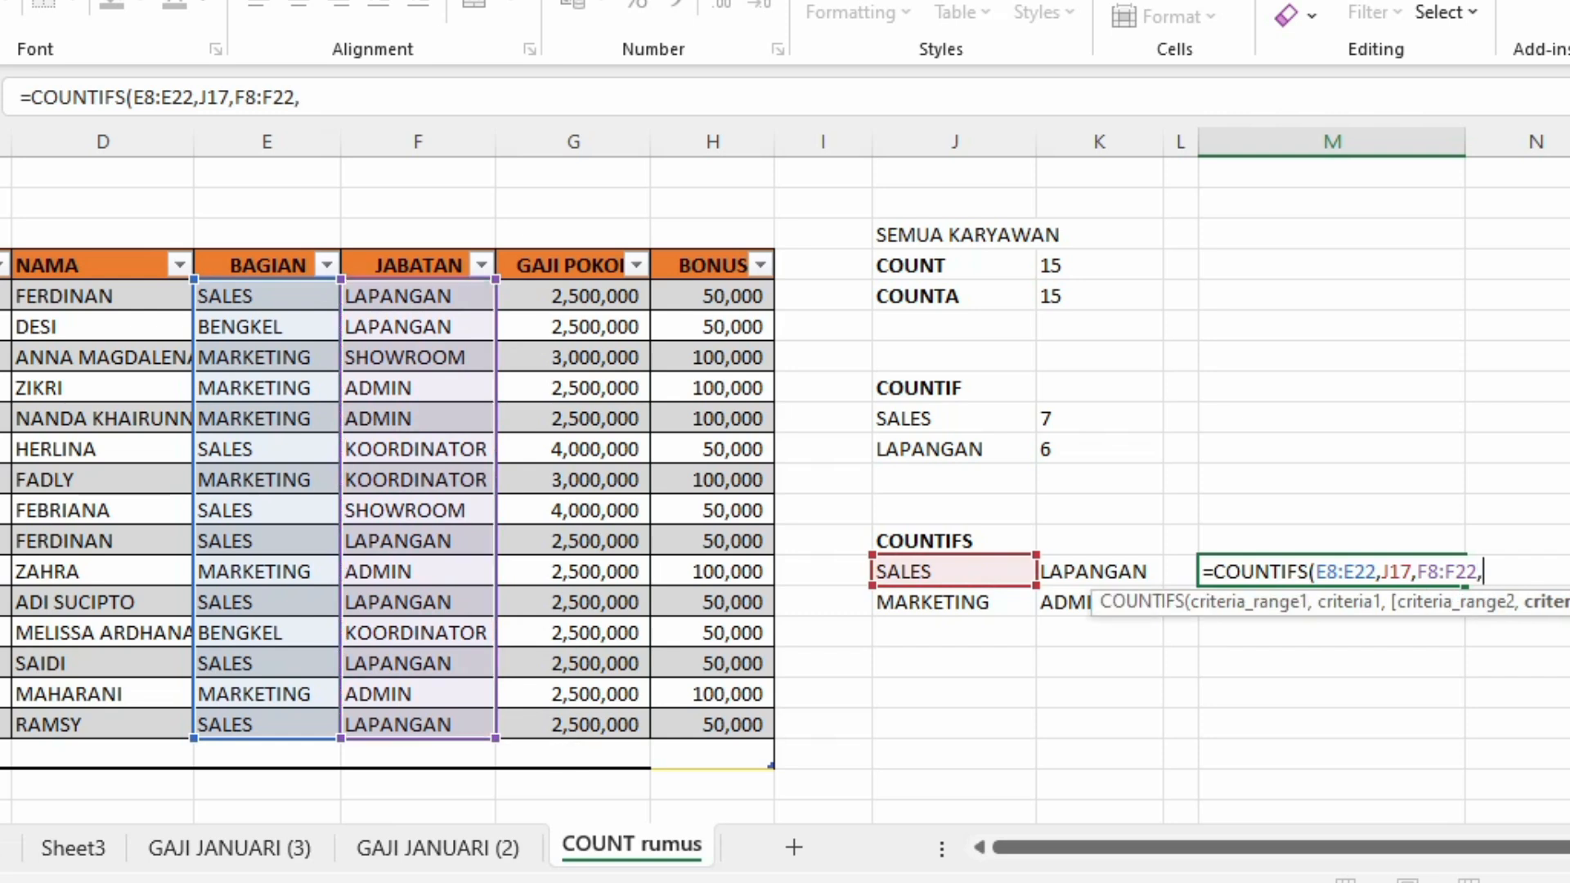
pyautogui.click(1099, 571)
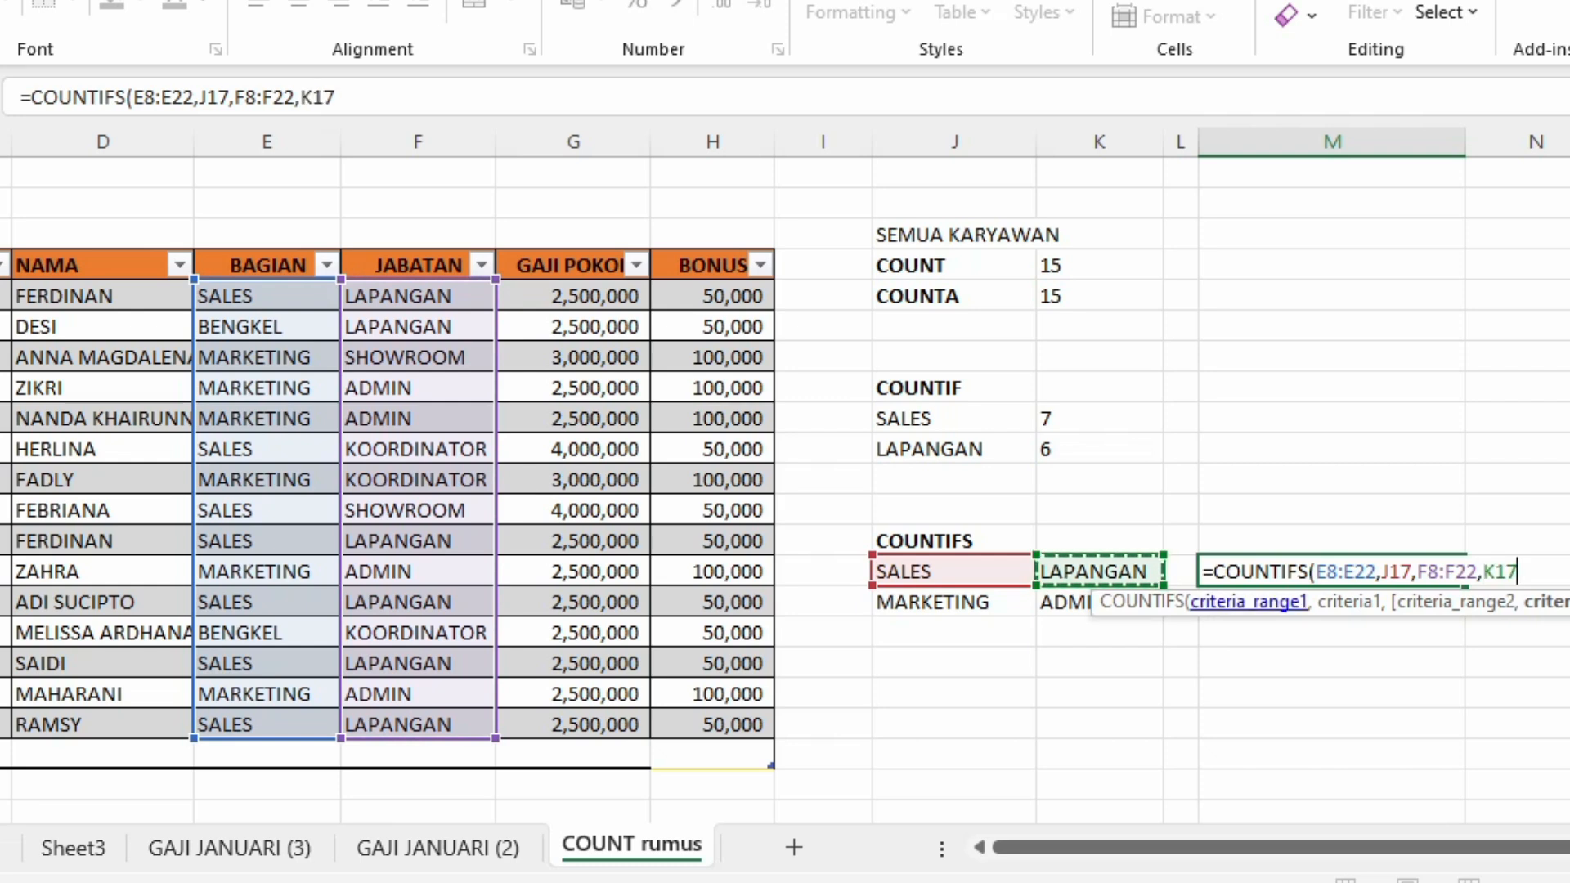
pyautogui.press('Return')
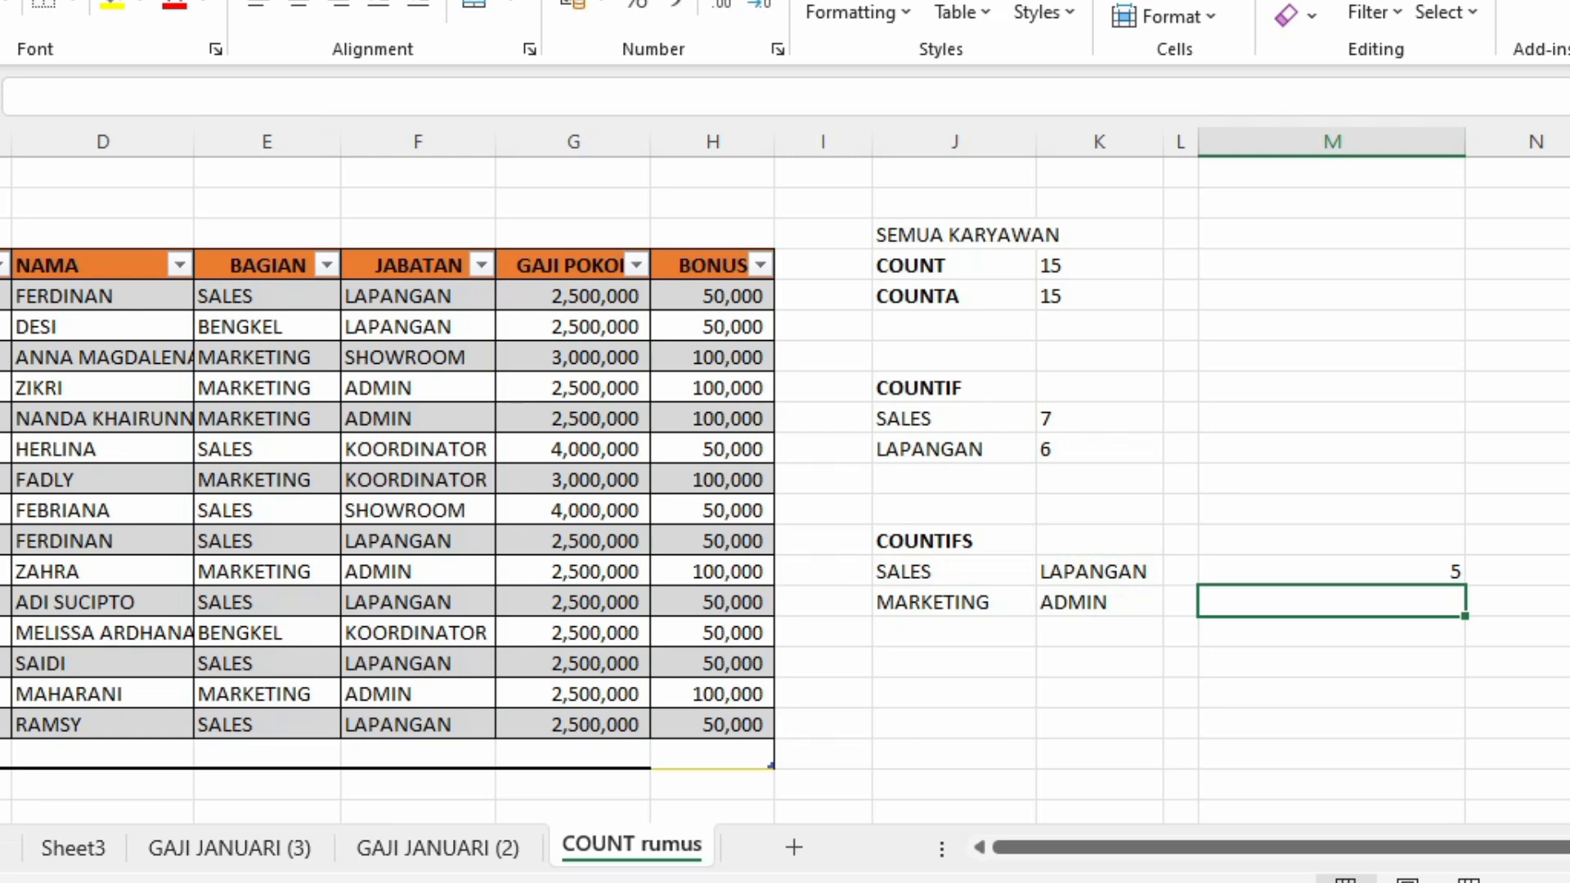
# Step: Check the COUNTIFS formula and the table rows where BAGIAN is SALES and JABATAN is LAPANGAN
pyautogui.click(1331, 572)
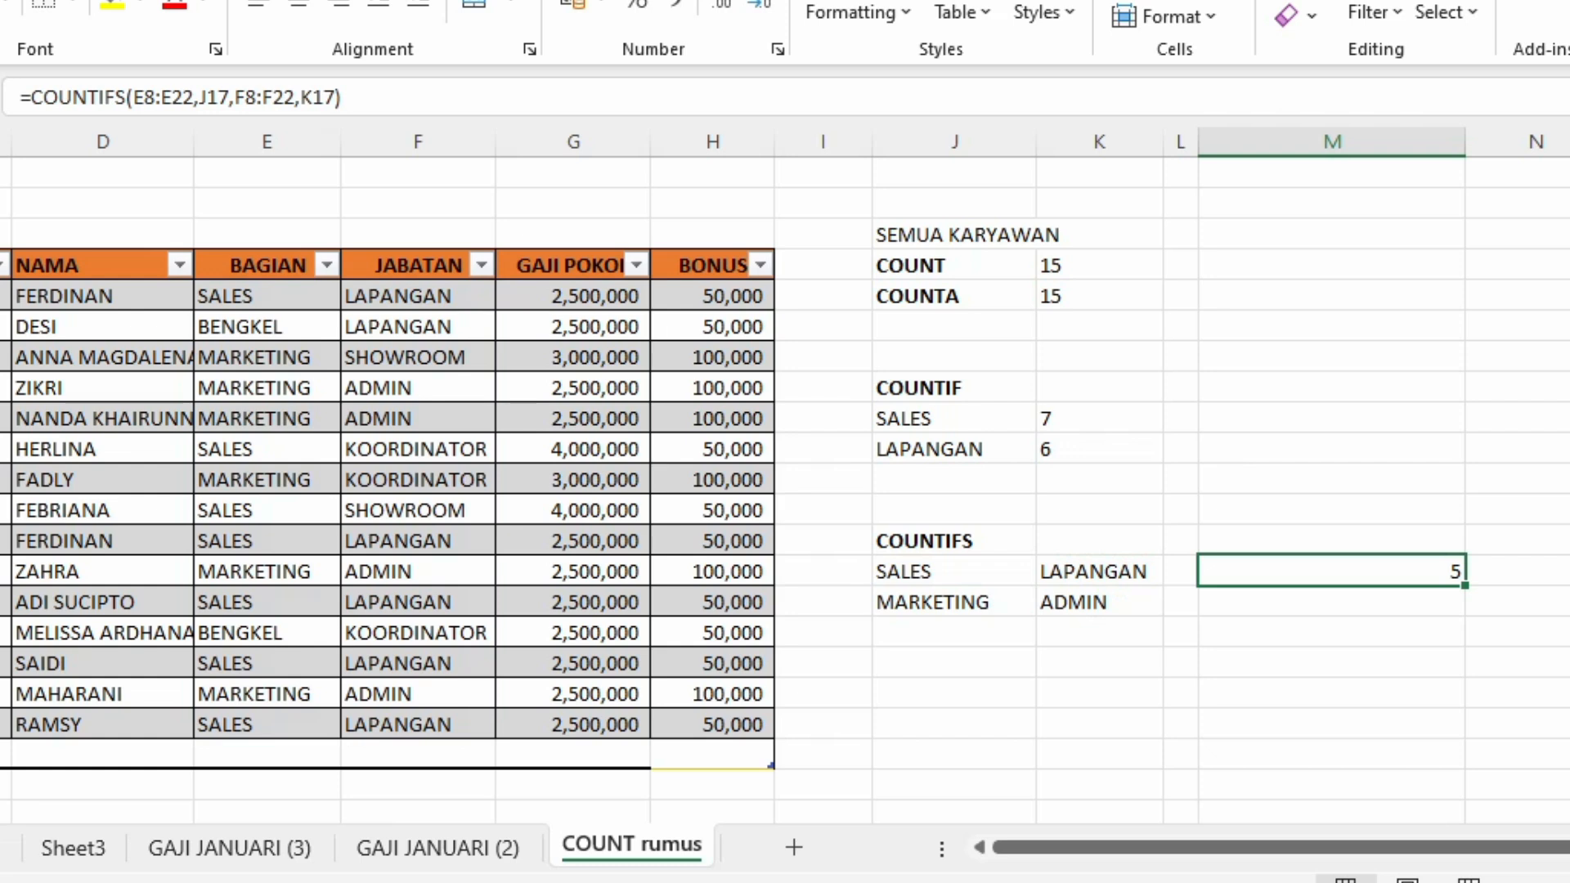
pyautogui.moveTo(267, 296); pyautogui.dragTo(418, 296)
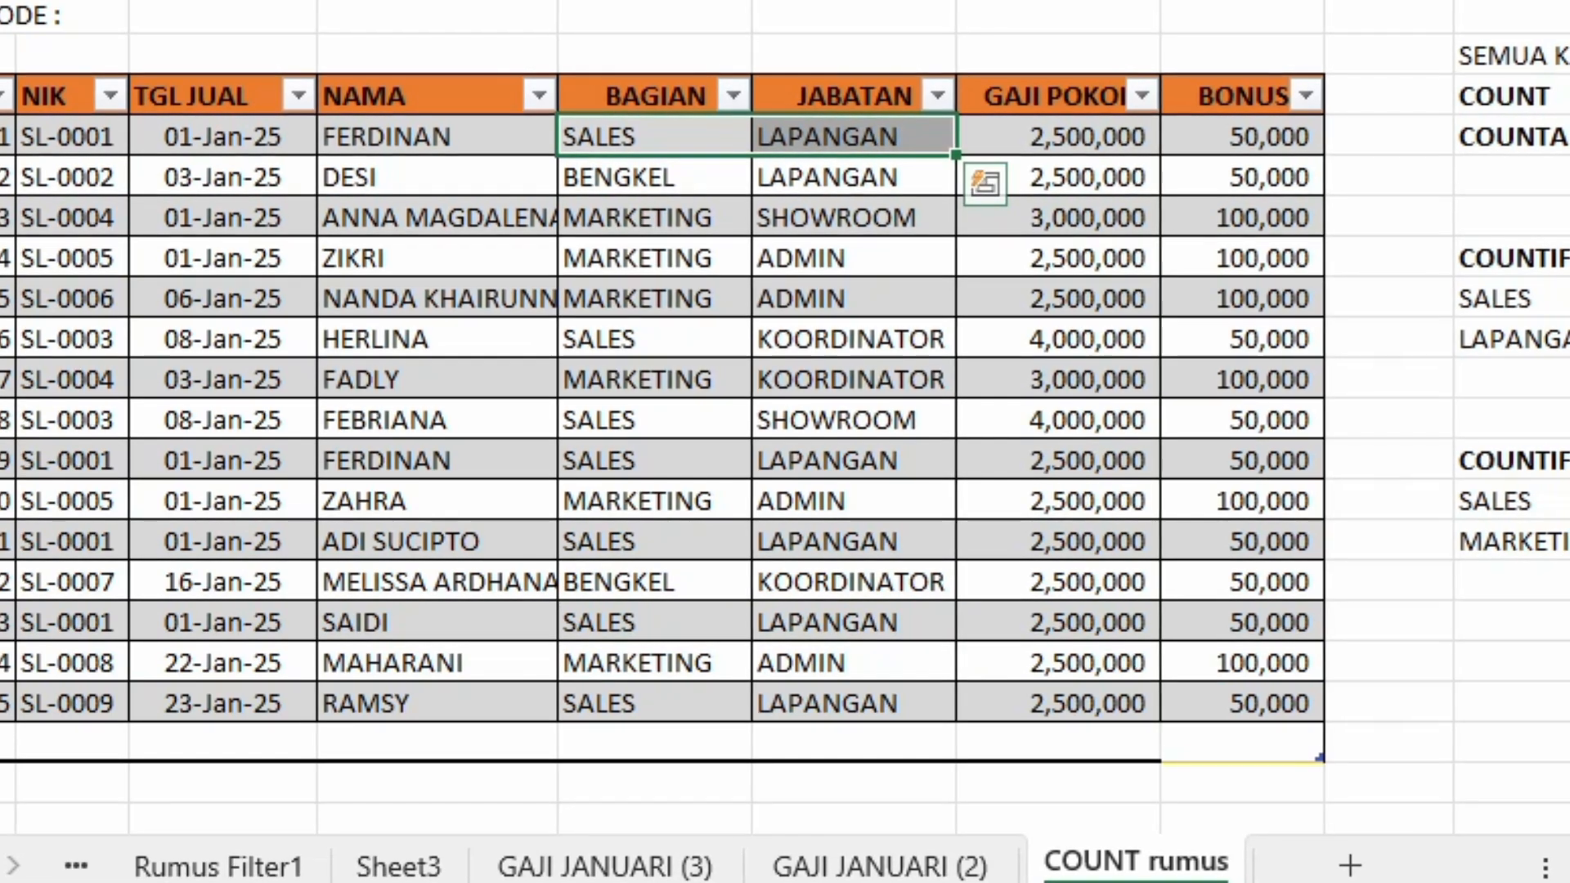
pyautogui.moveTo(654, 461); pyautogui.dragTo(851, 461)
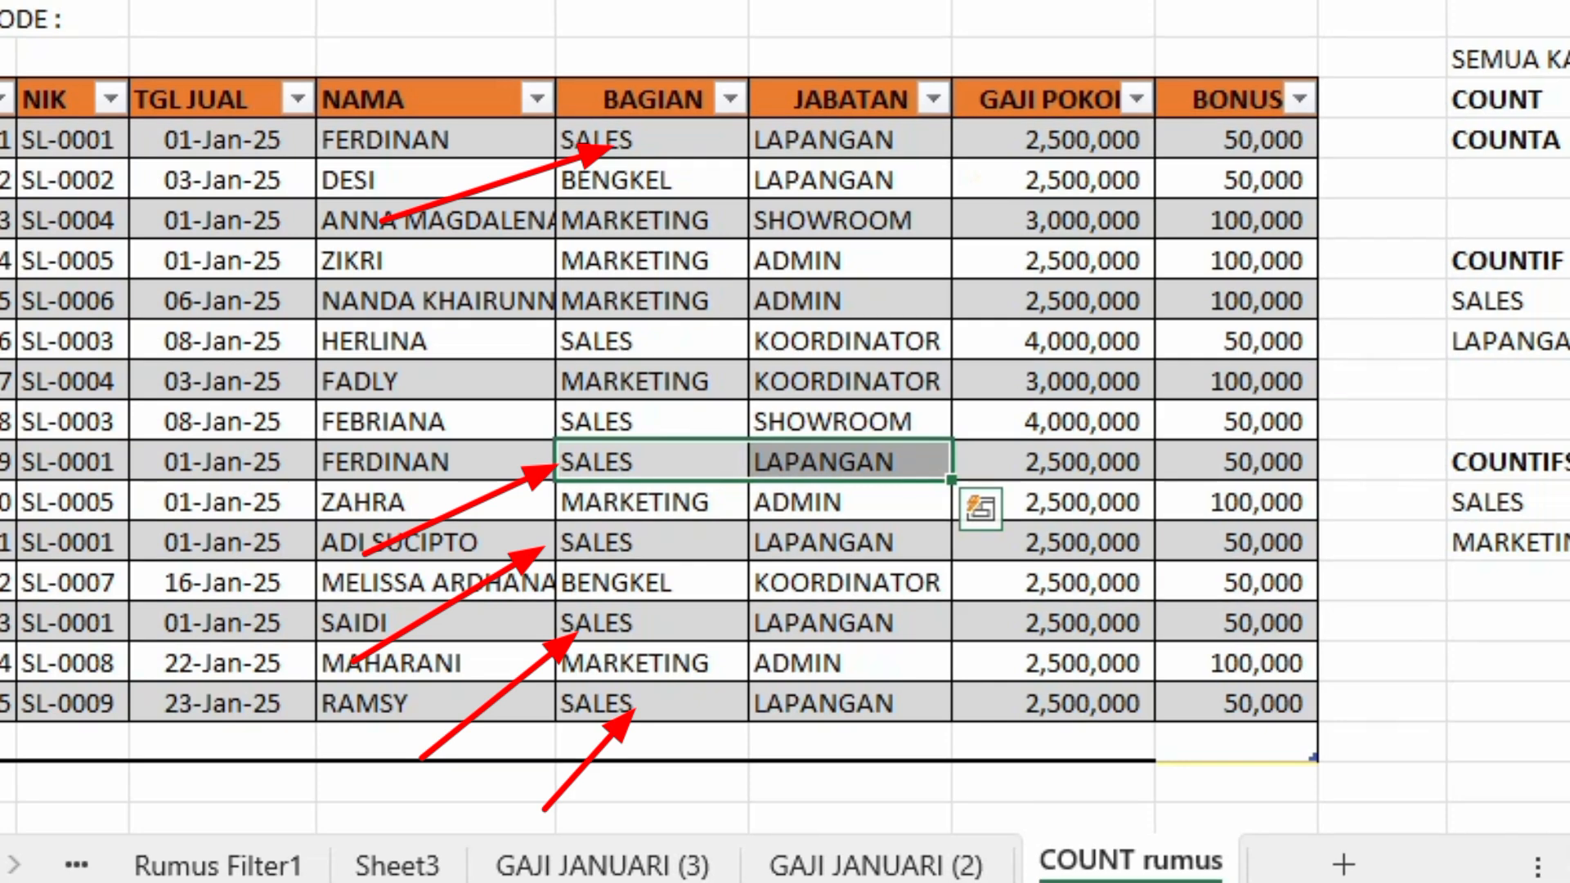
pyautogui.click(645, 542)
pyautogui.hotkey('shift', 'Right')
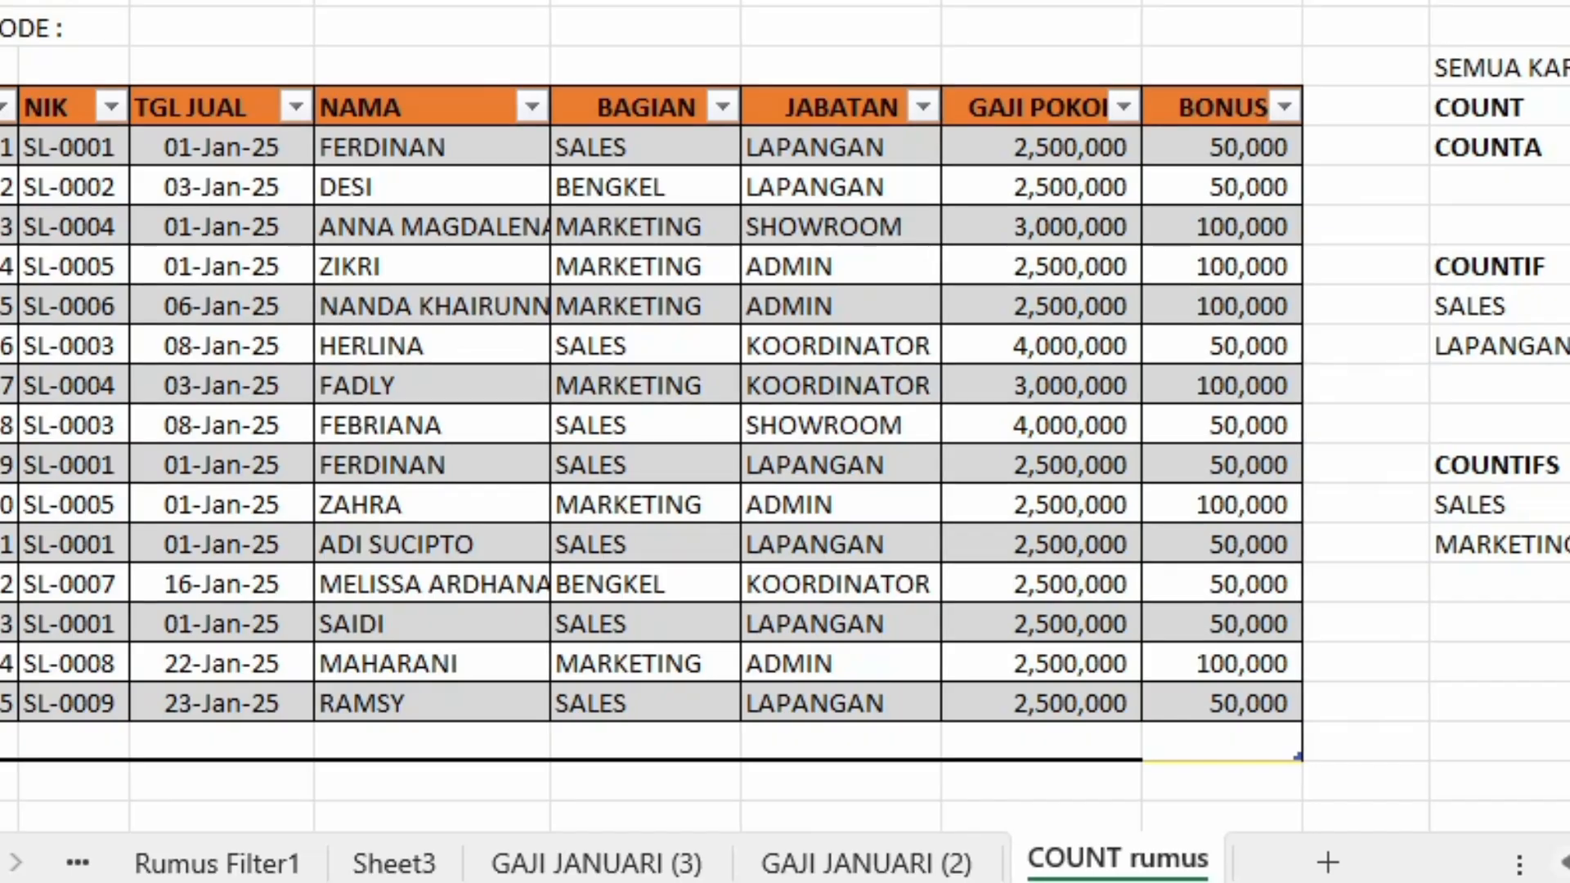
pyautogui.write('=C')
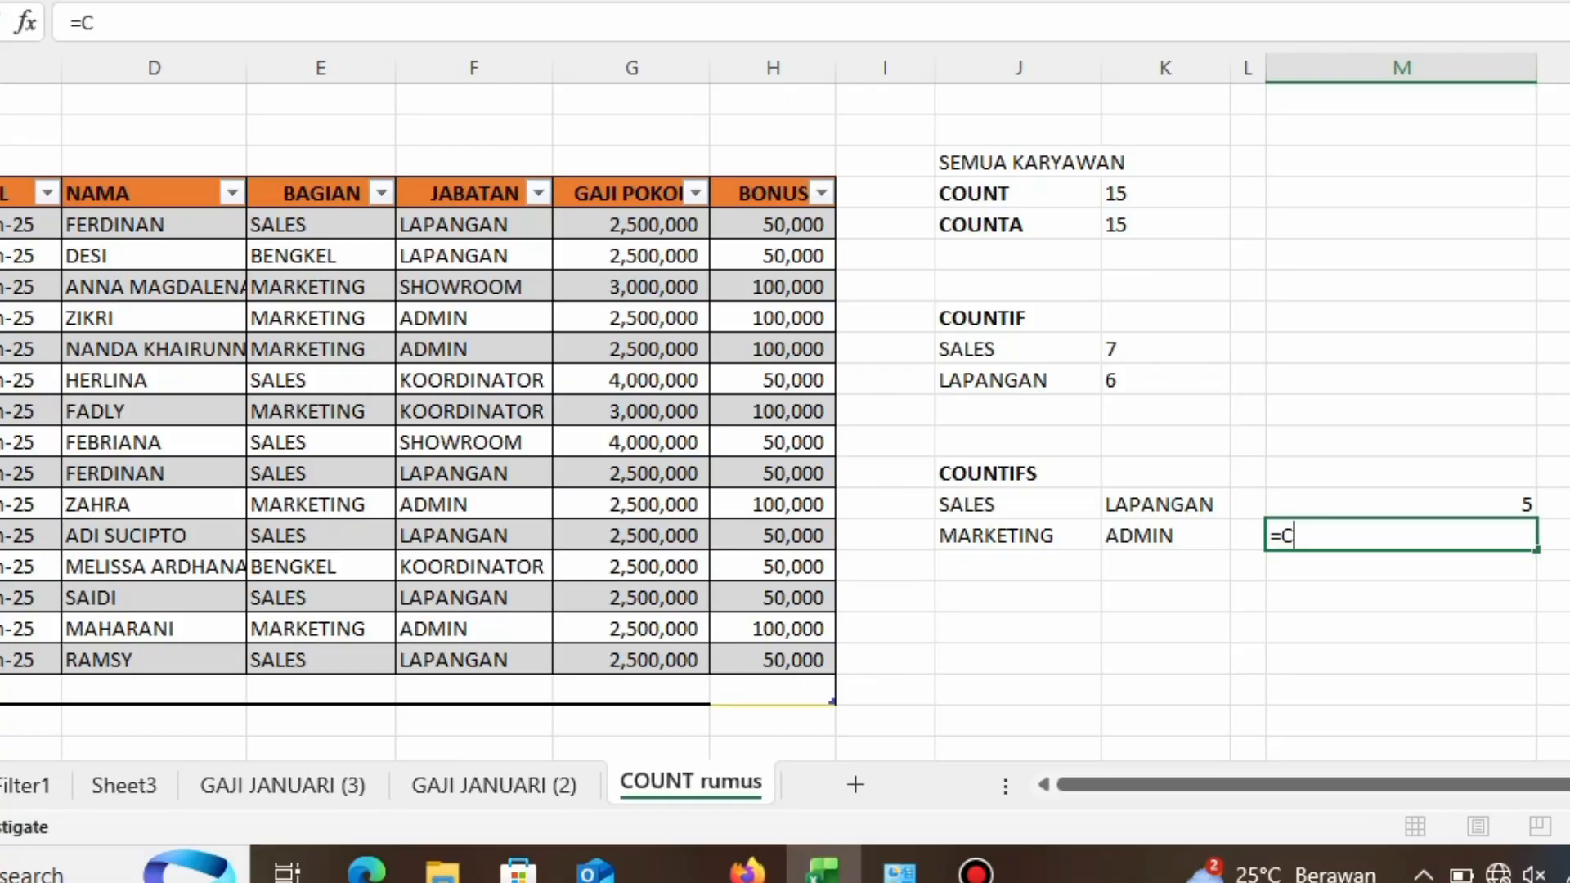
pyautogui.write('P')
pyautogui.press('BackSpace')
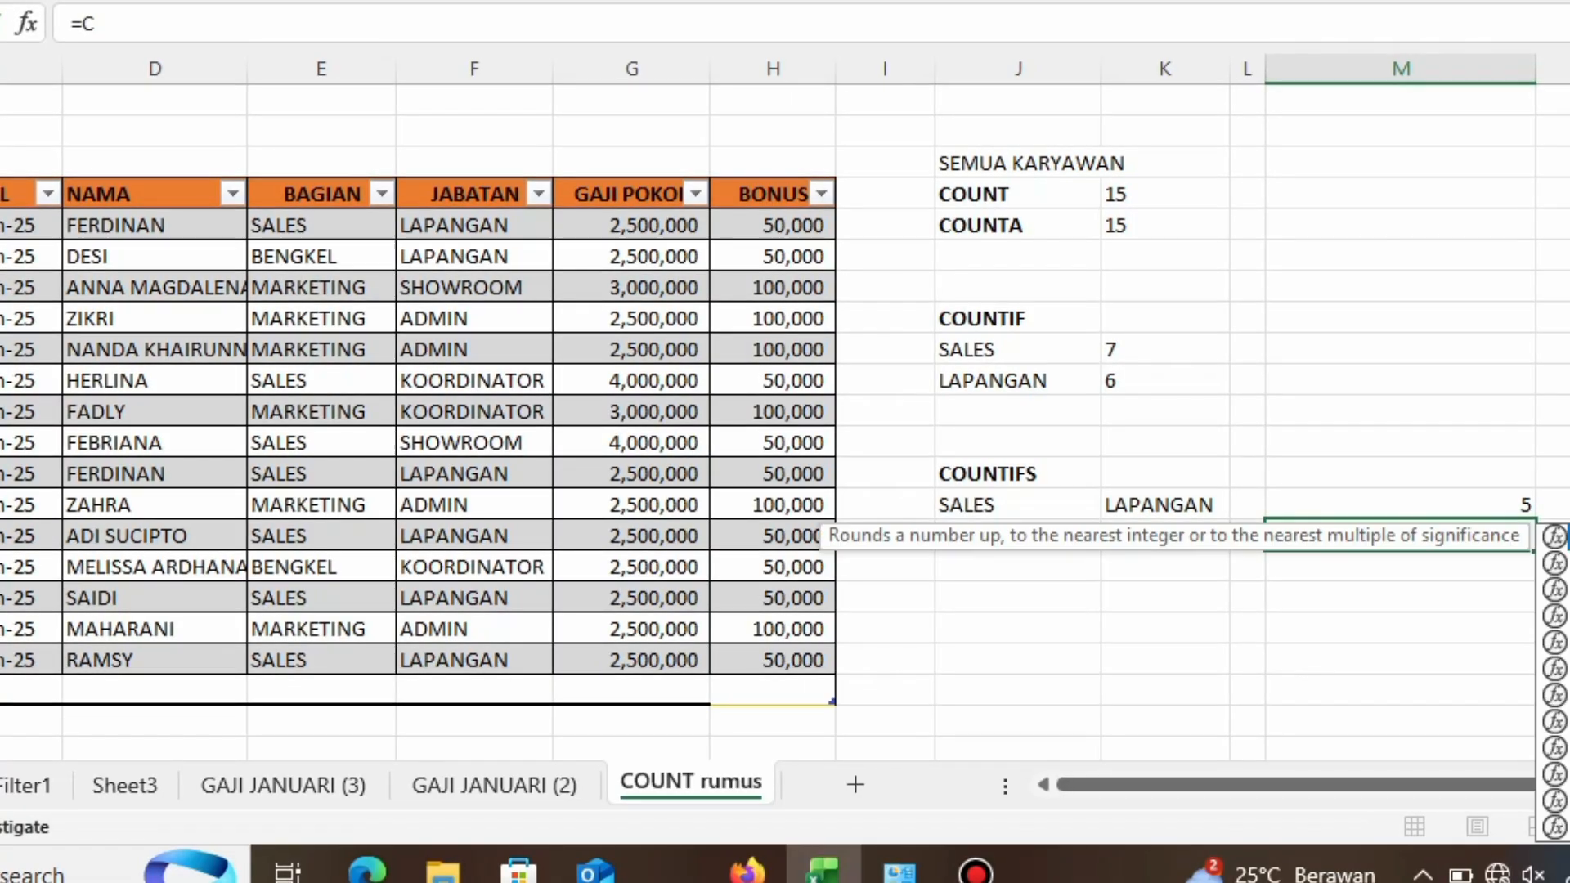
pyautogui.press('Escape')
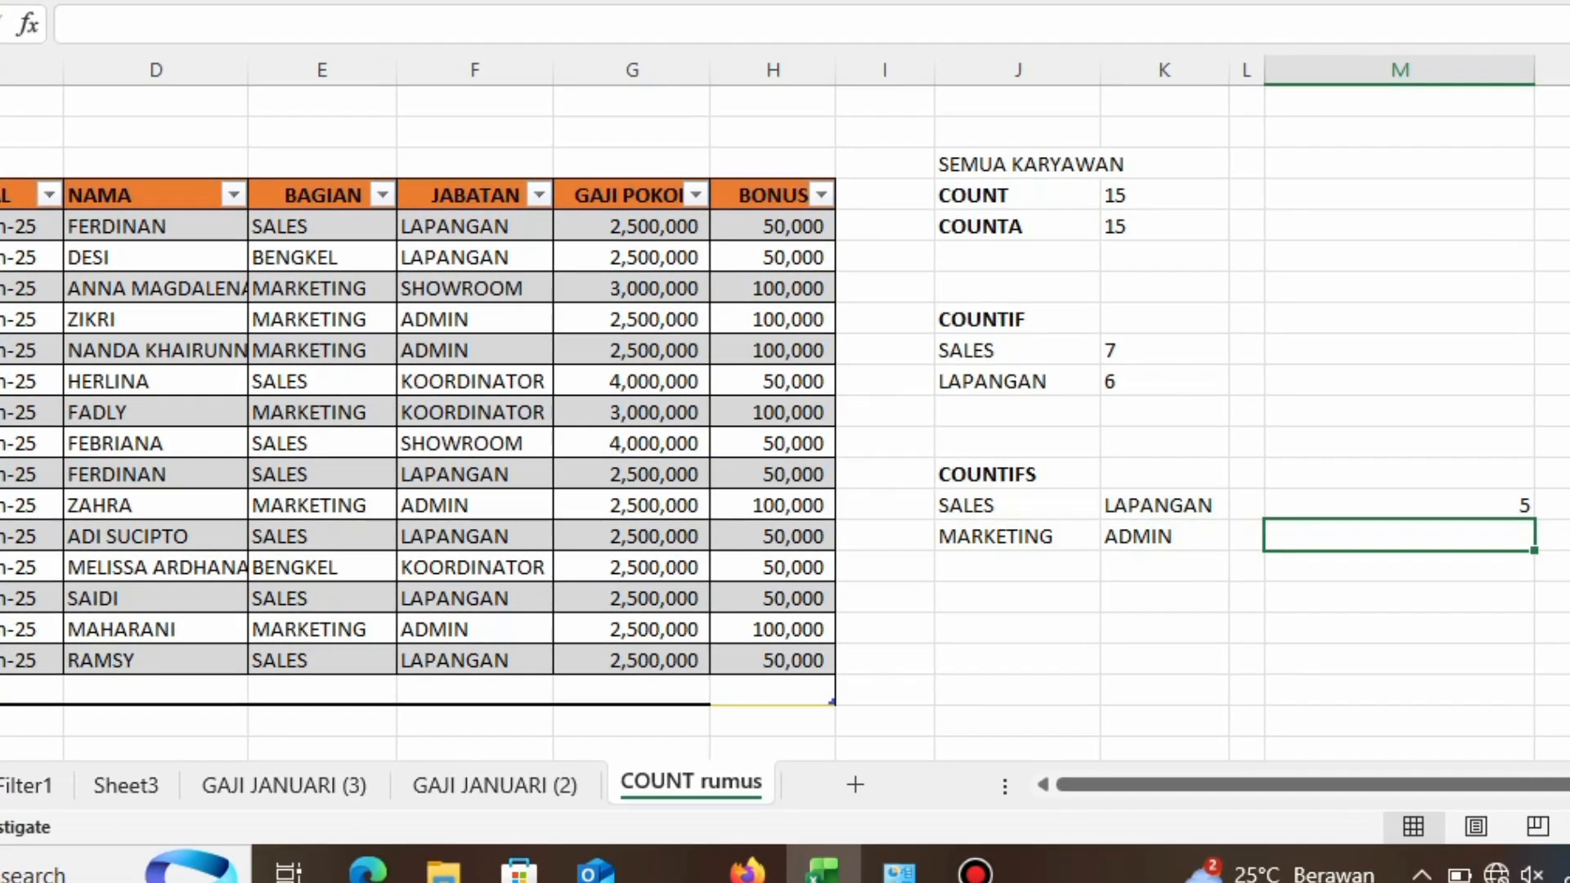
# Step: Enter a COUNTIFS formula in M18 counting rows where BAGIAN E8:E22 matches J18 and JABATAN F8:F22 equals "ADMIN"
pyautogui.write('=C')
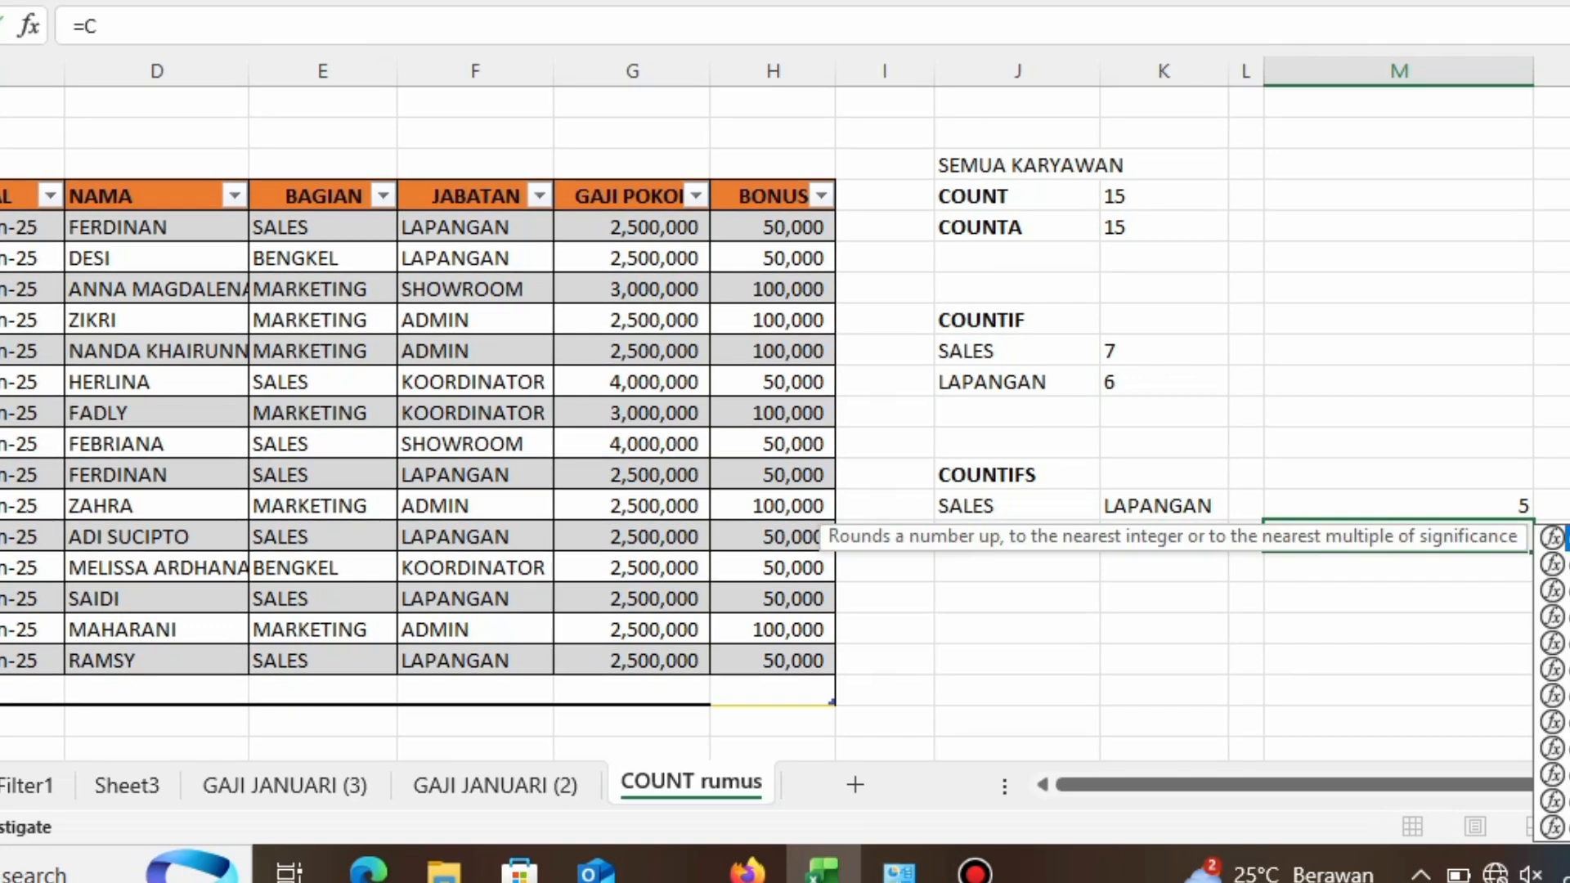
pyautogui.write('OUNTI')
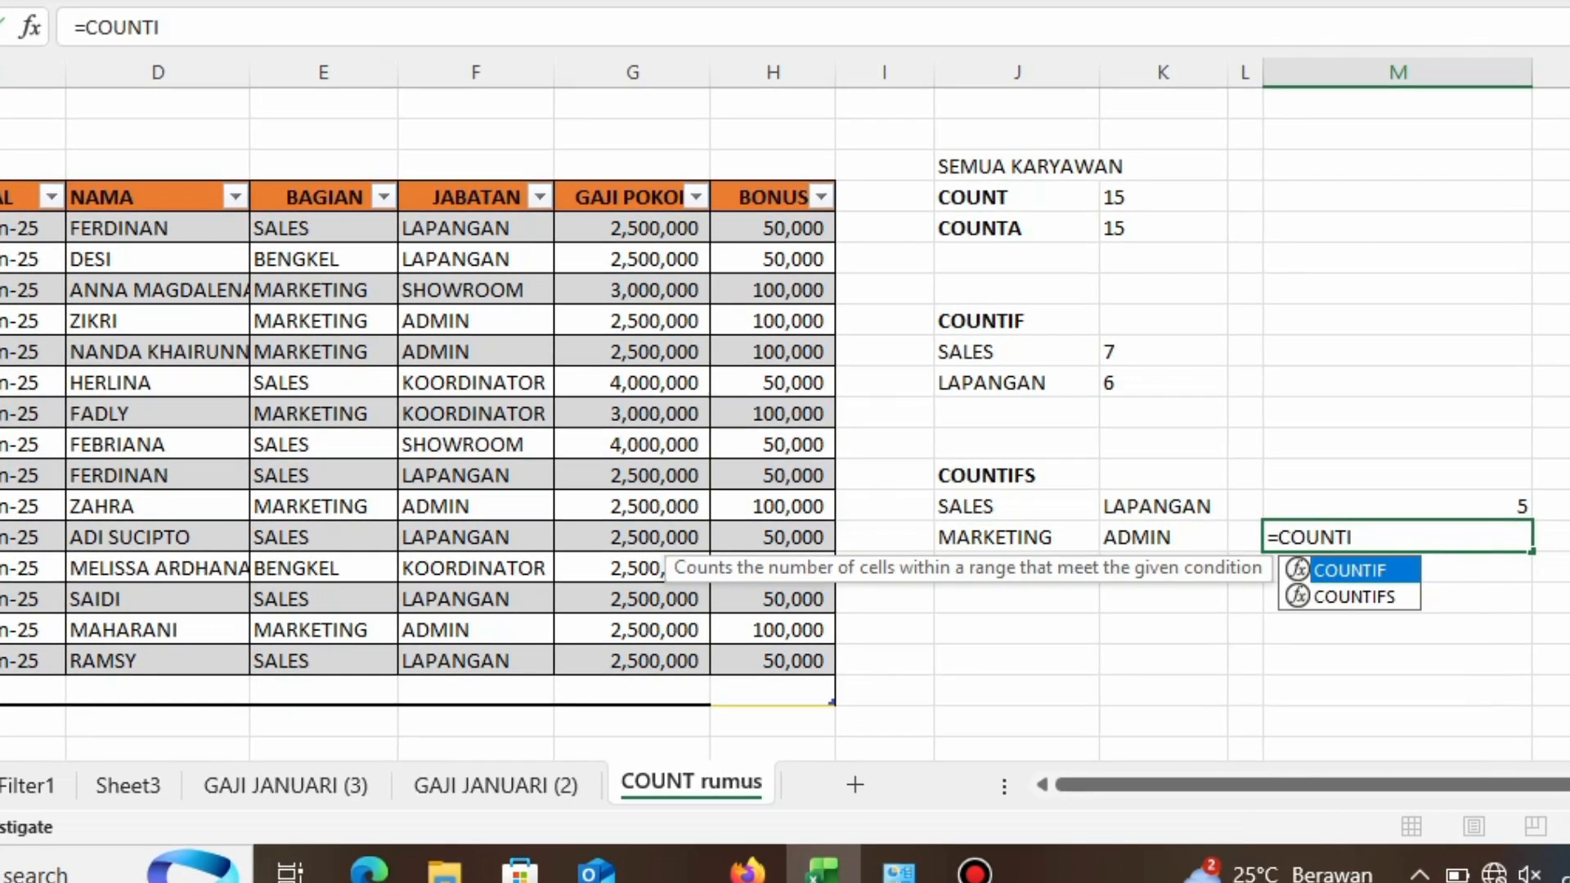
pyautogui.write('FS(')
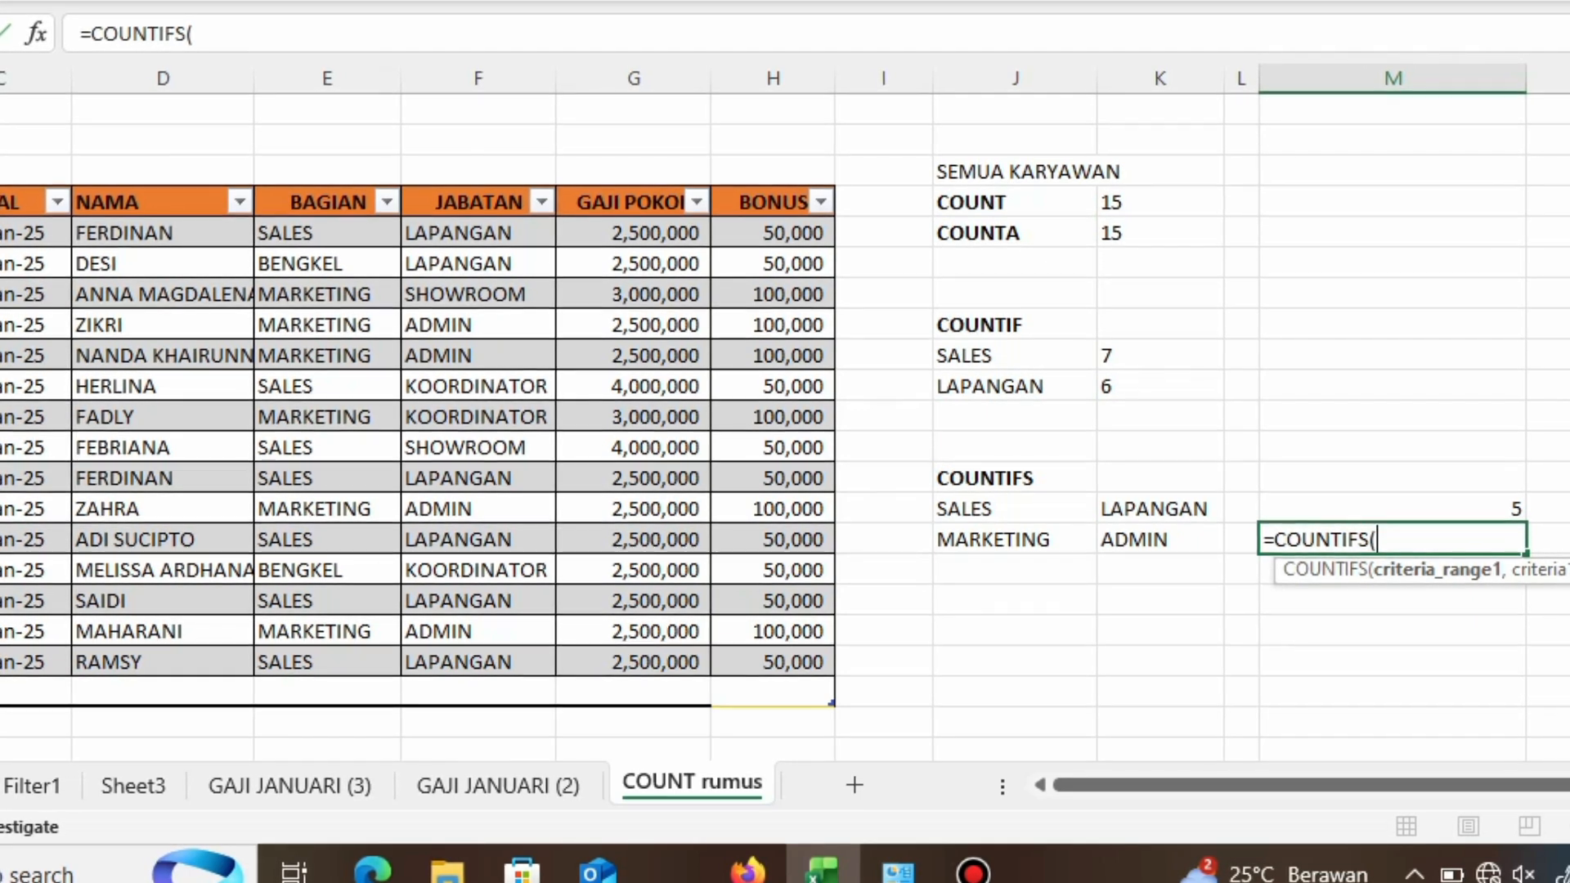
pyautogui.moveTo(376, 234); pyautogui.dragTo(384, 663)
pyautogui.write(',')
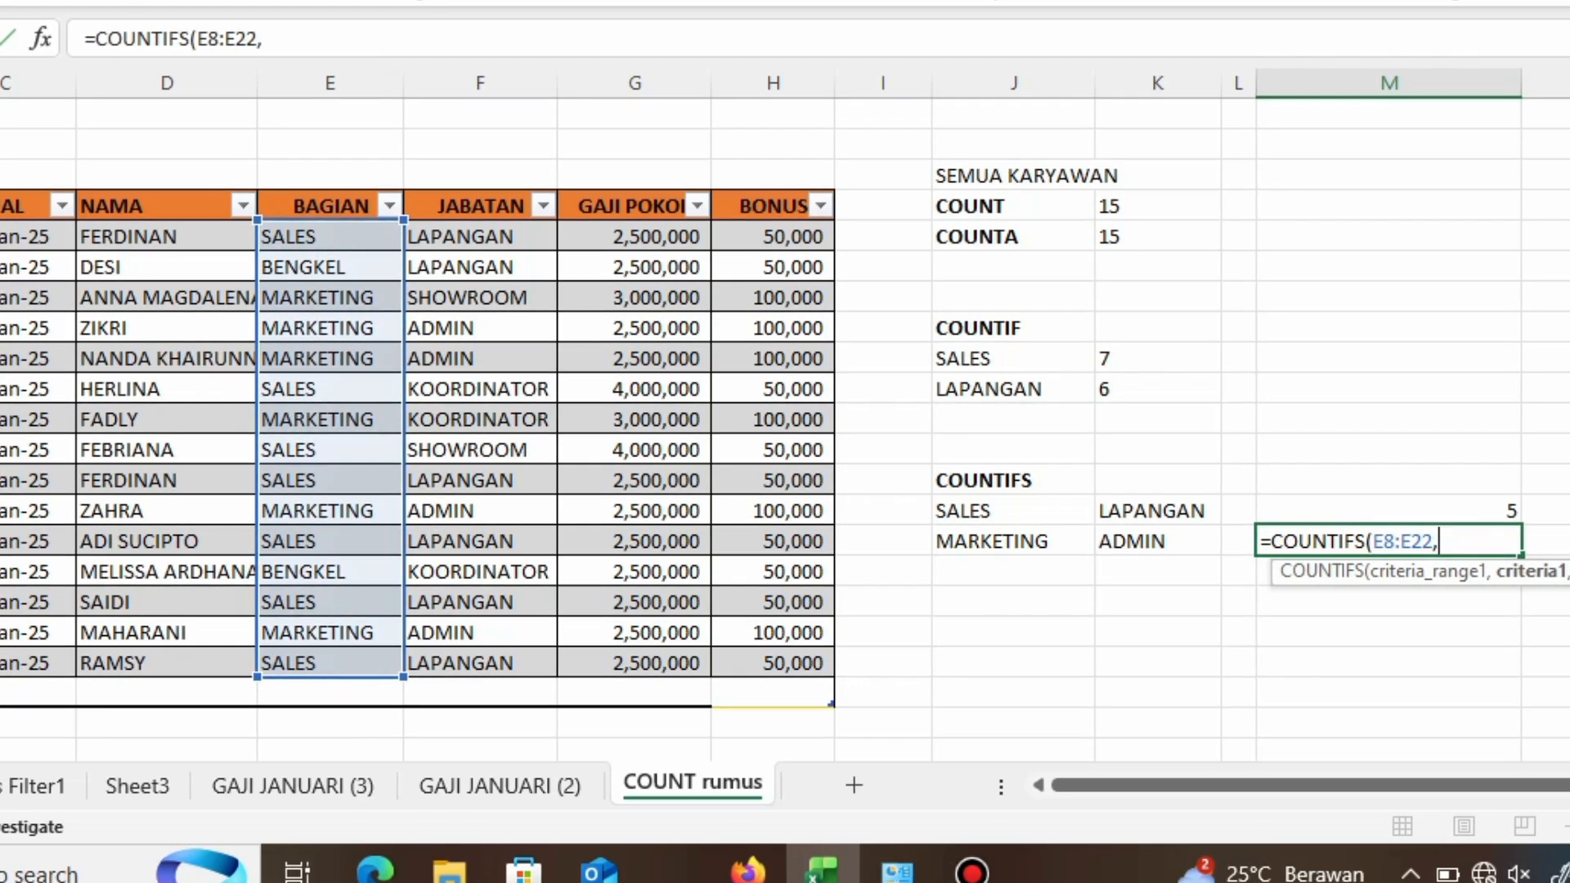
pyautogui.click(1012, 541)
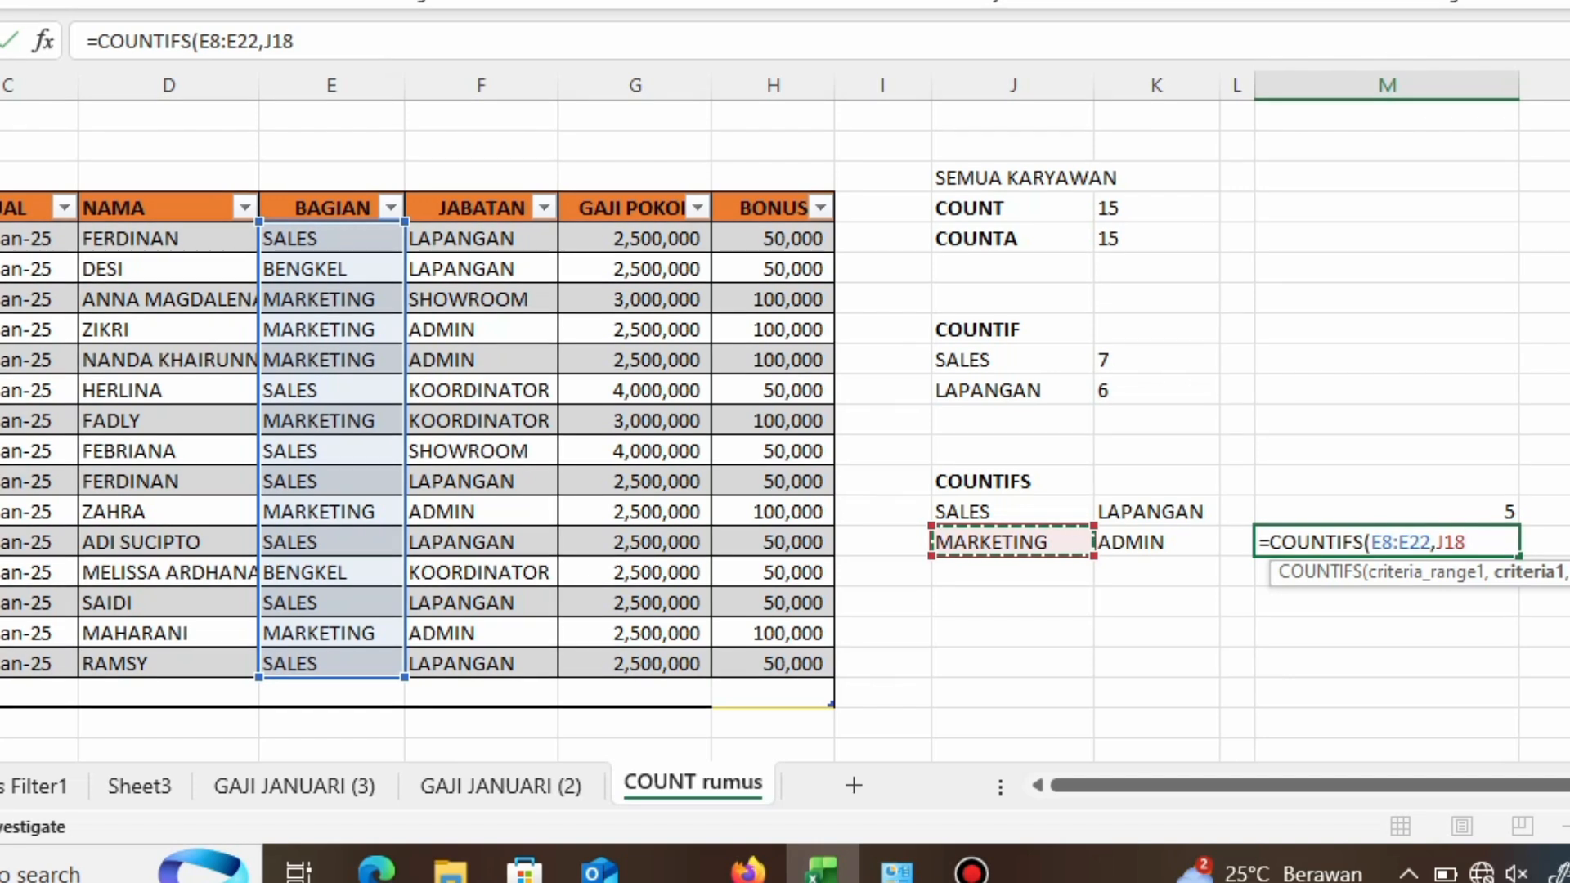
pyautogui.write(',')
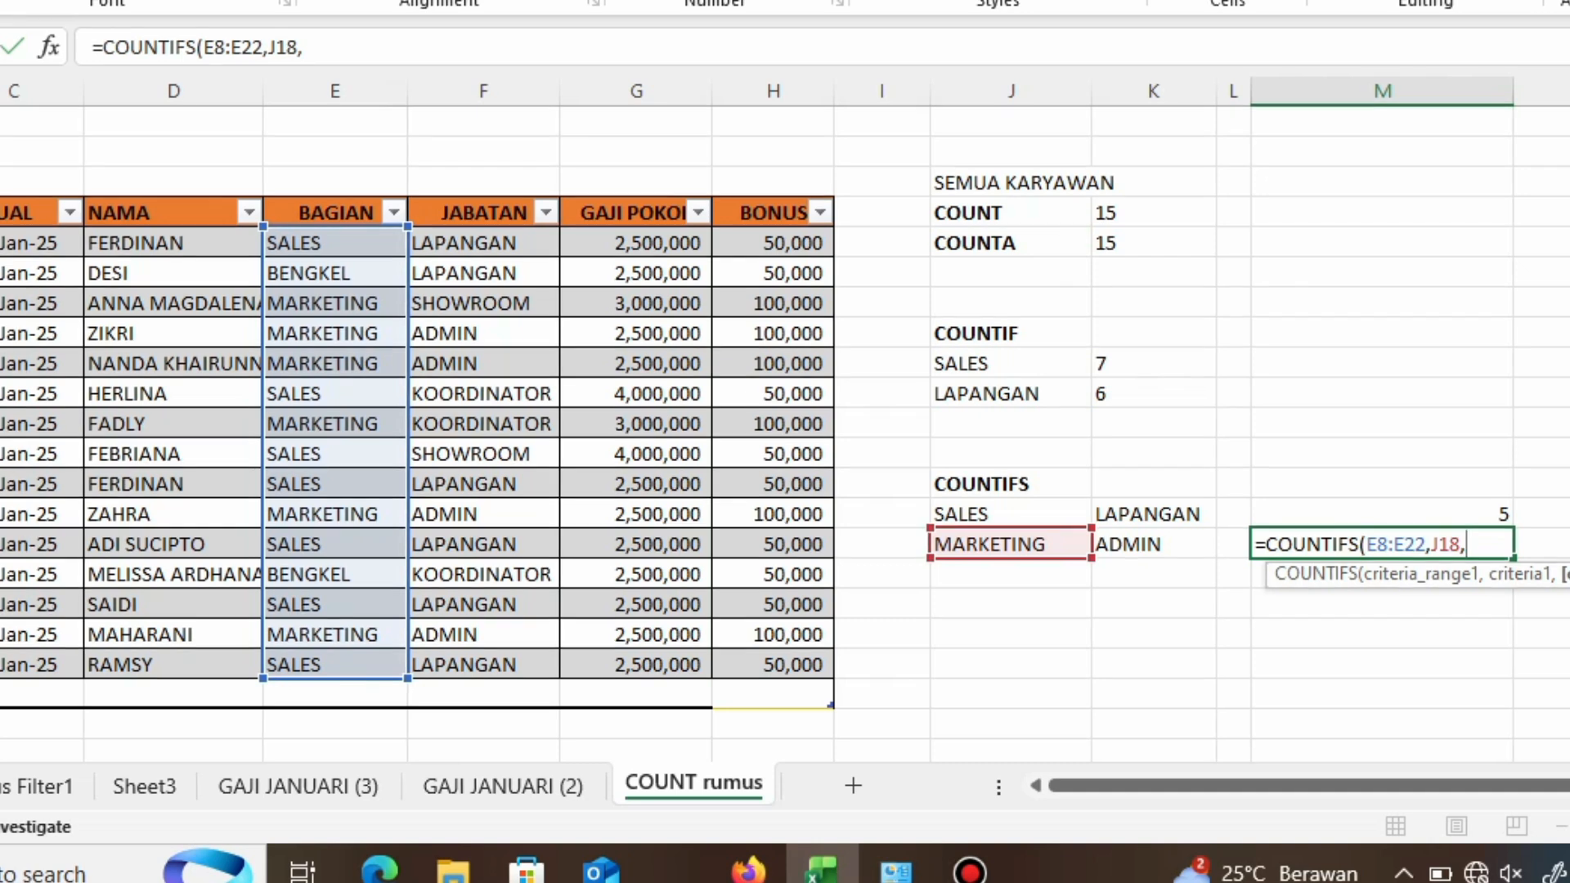
pyautogui.click(482, 243)
pyautogui.moveTo(482, 243); pyautogui.dragTo(540, 674)
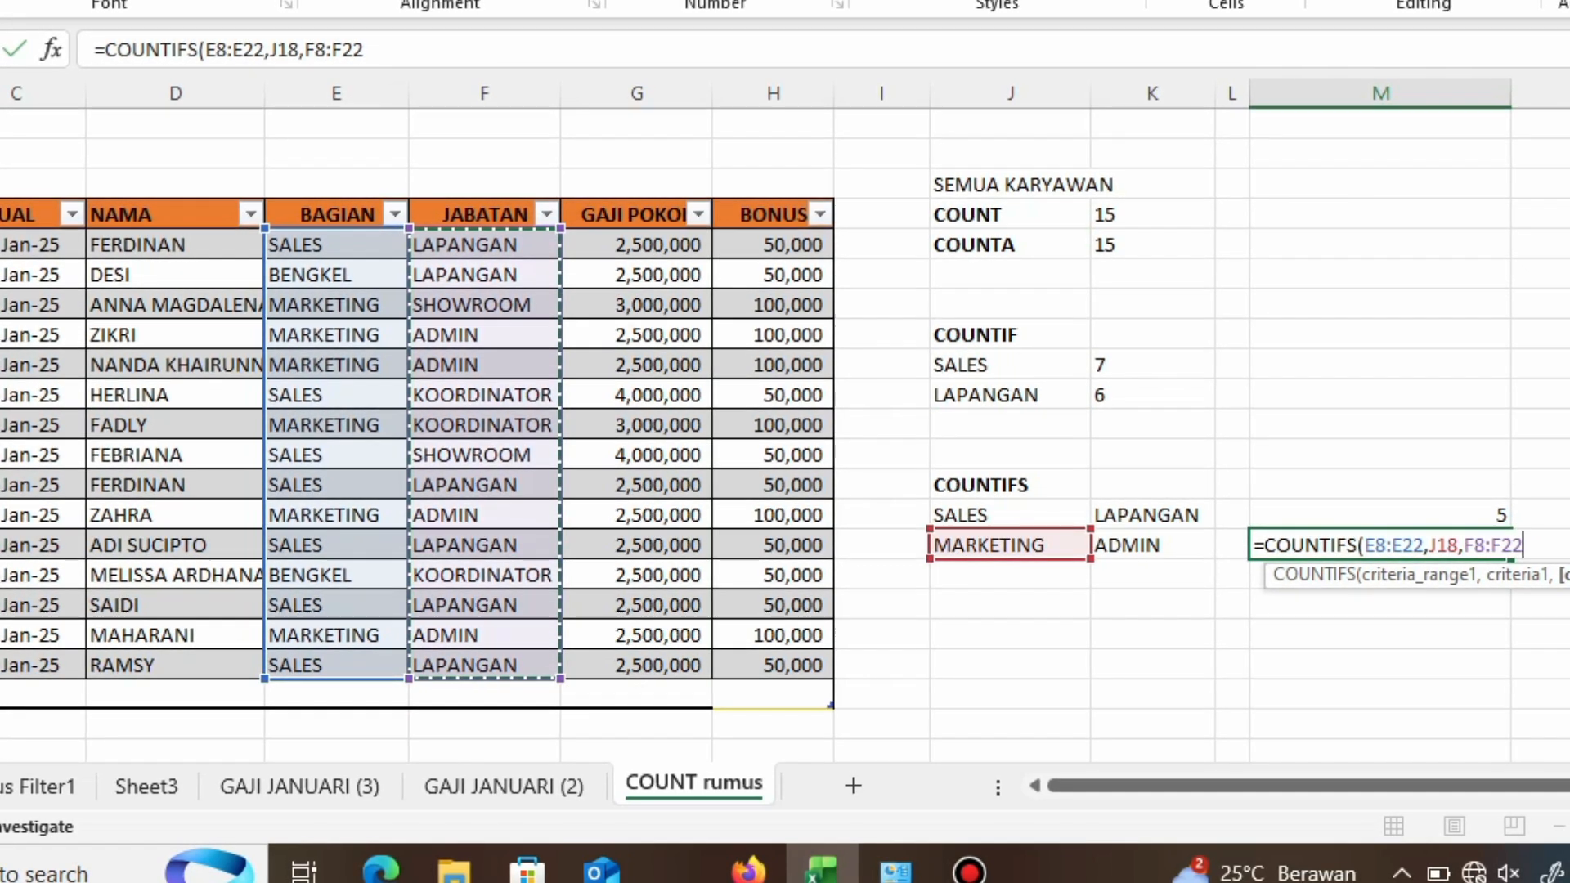
pyautogui.write(',"')
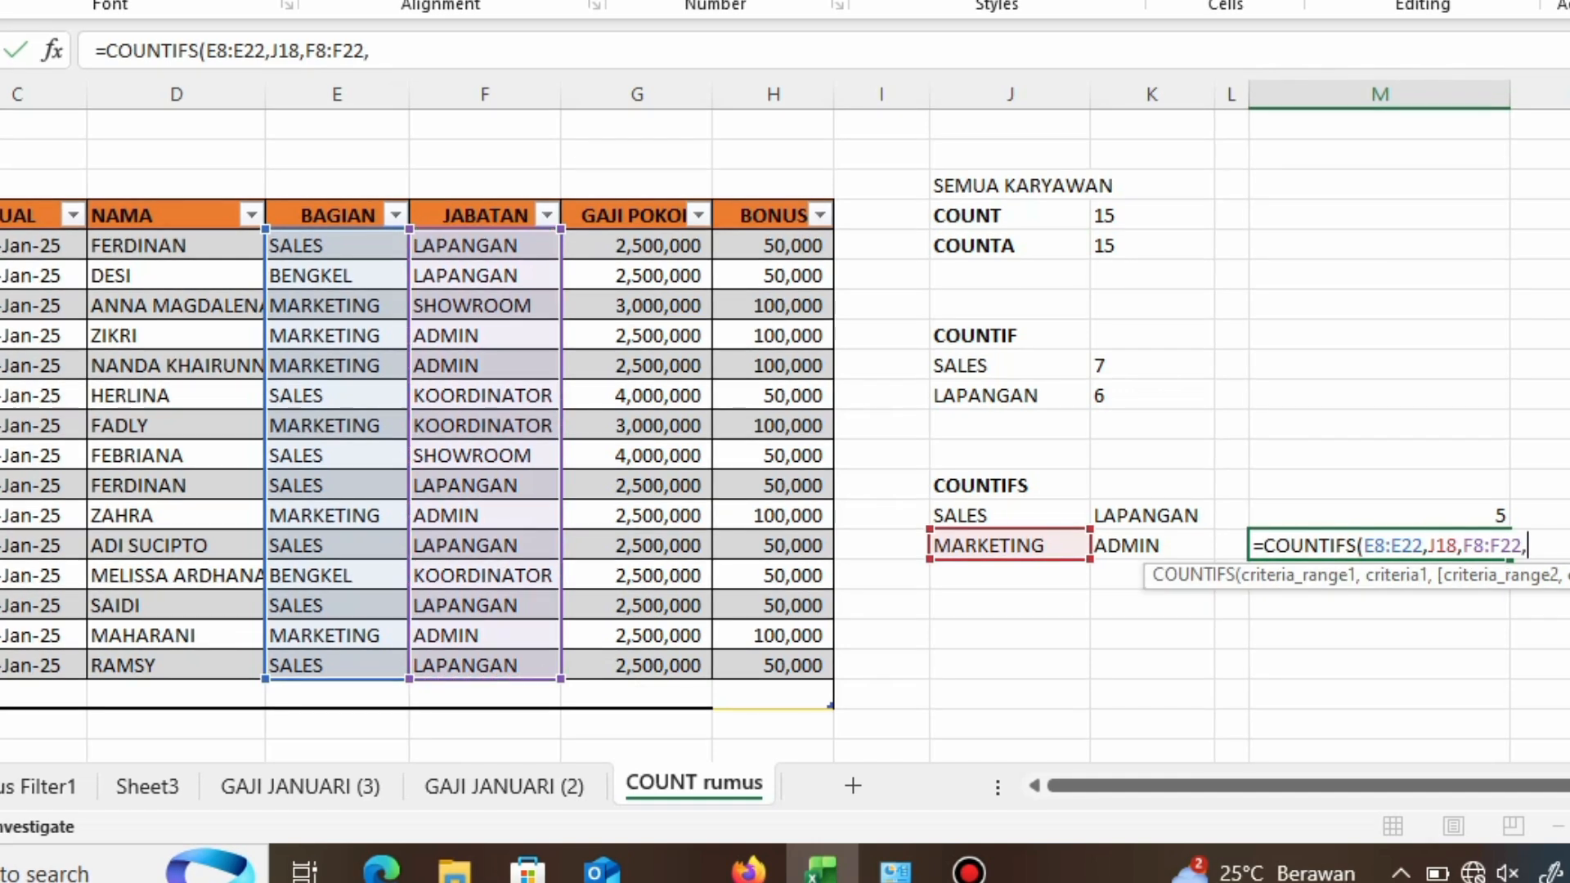
pyautogui.write('A')
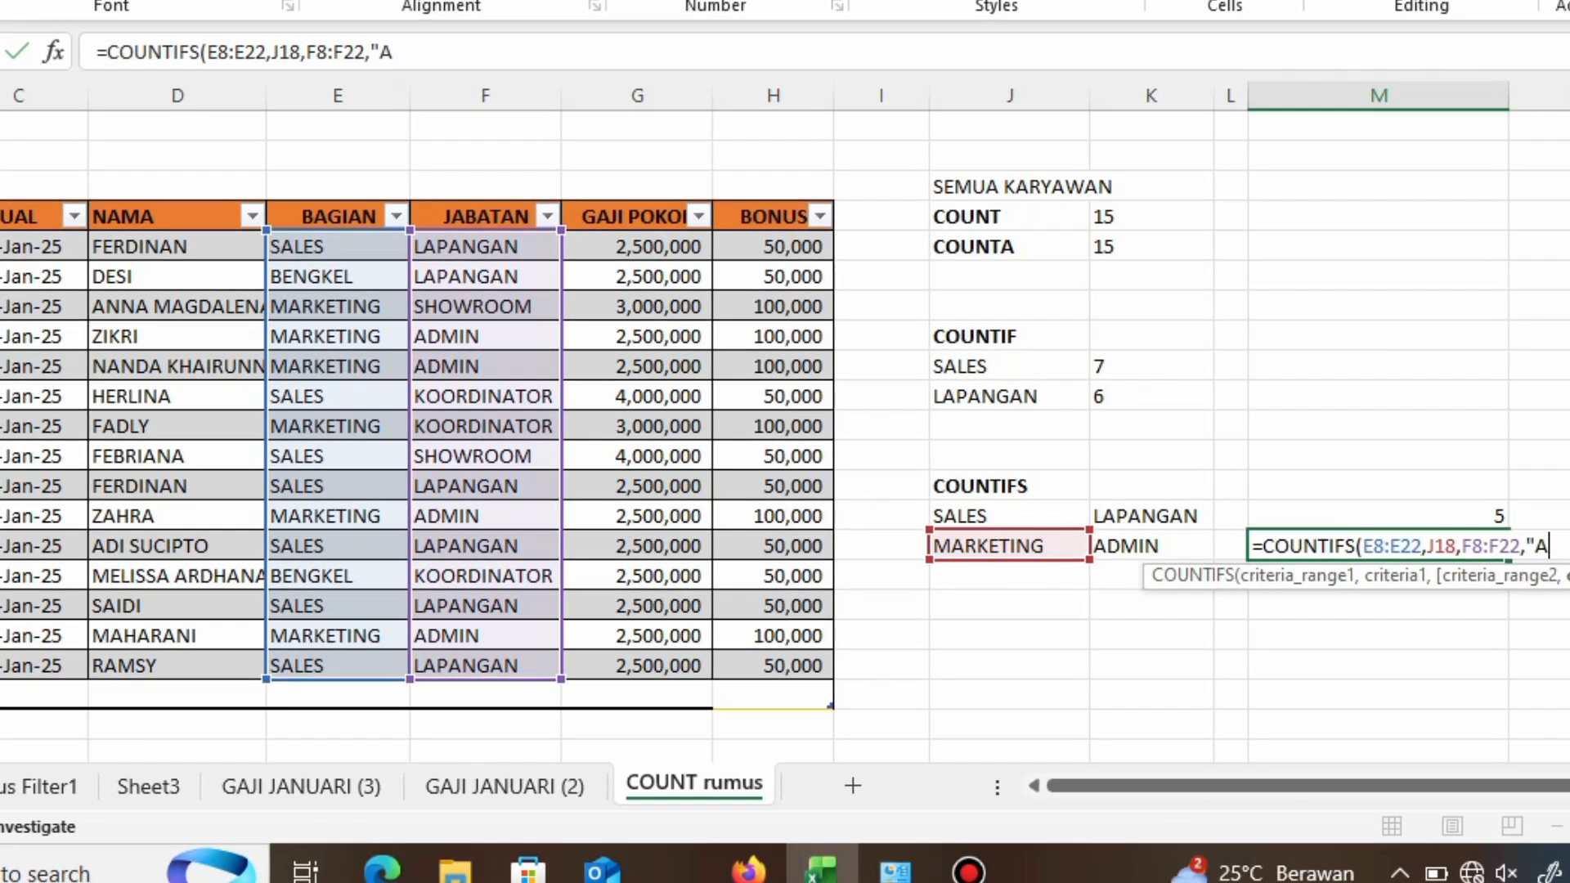
pyautogui.write('DMIN')
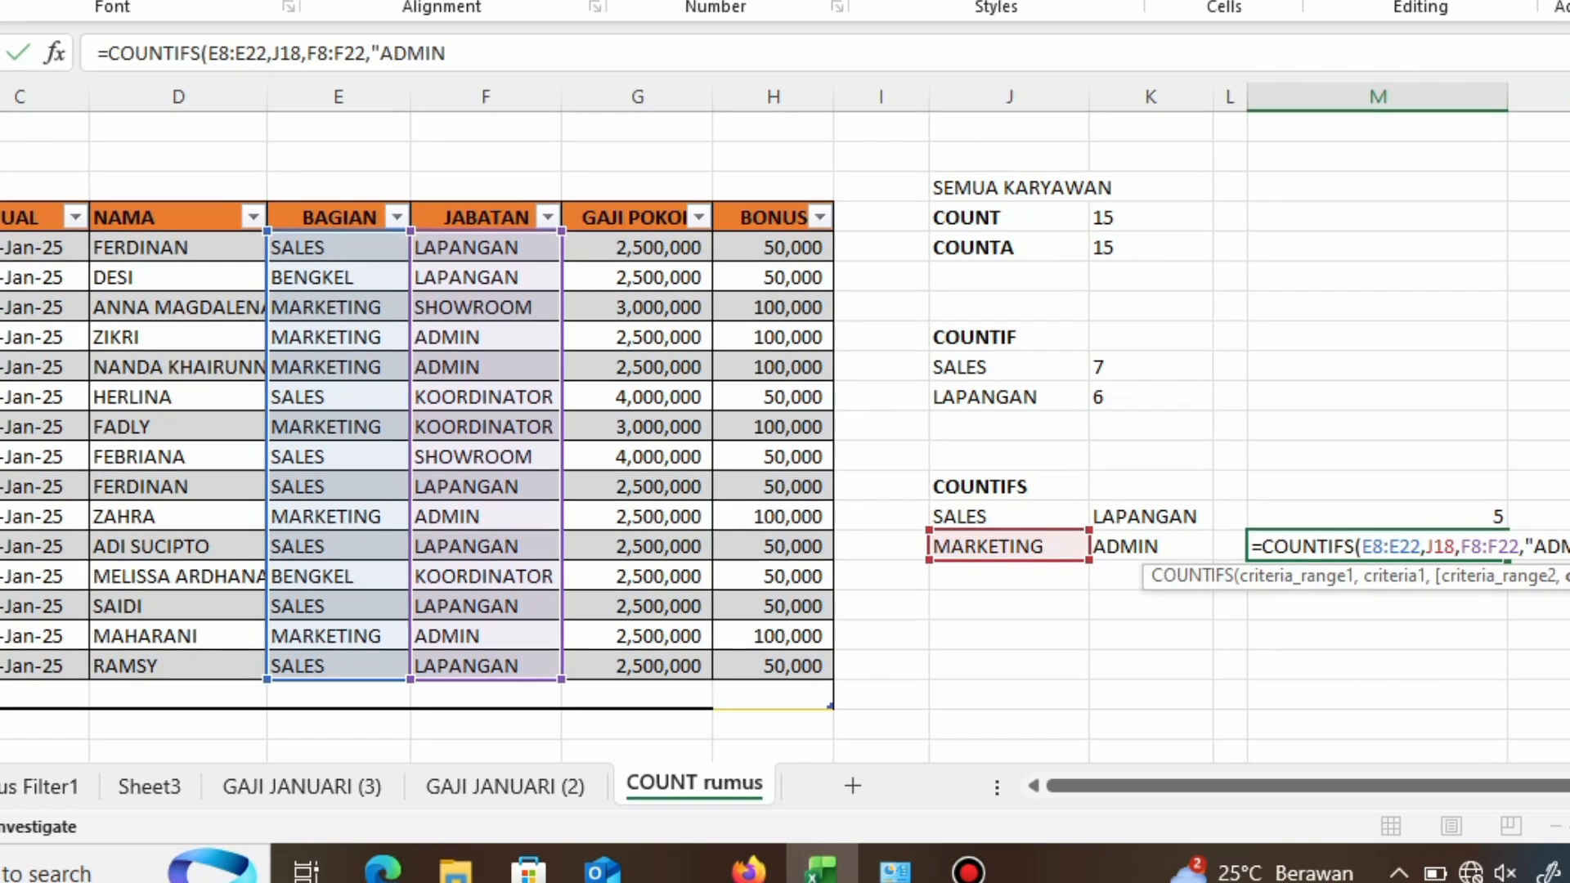
pyautogui.write('")')
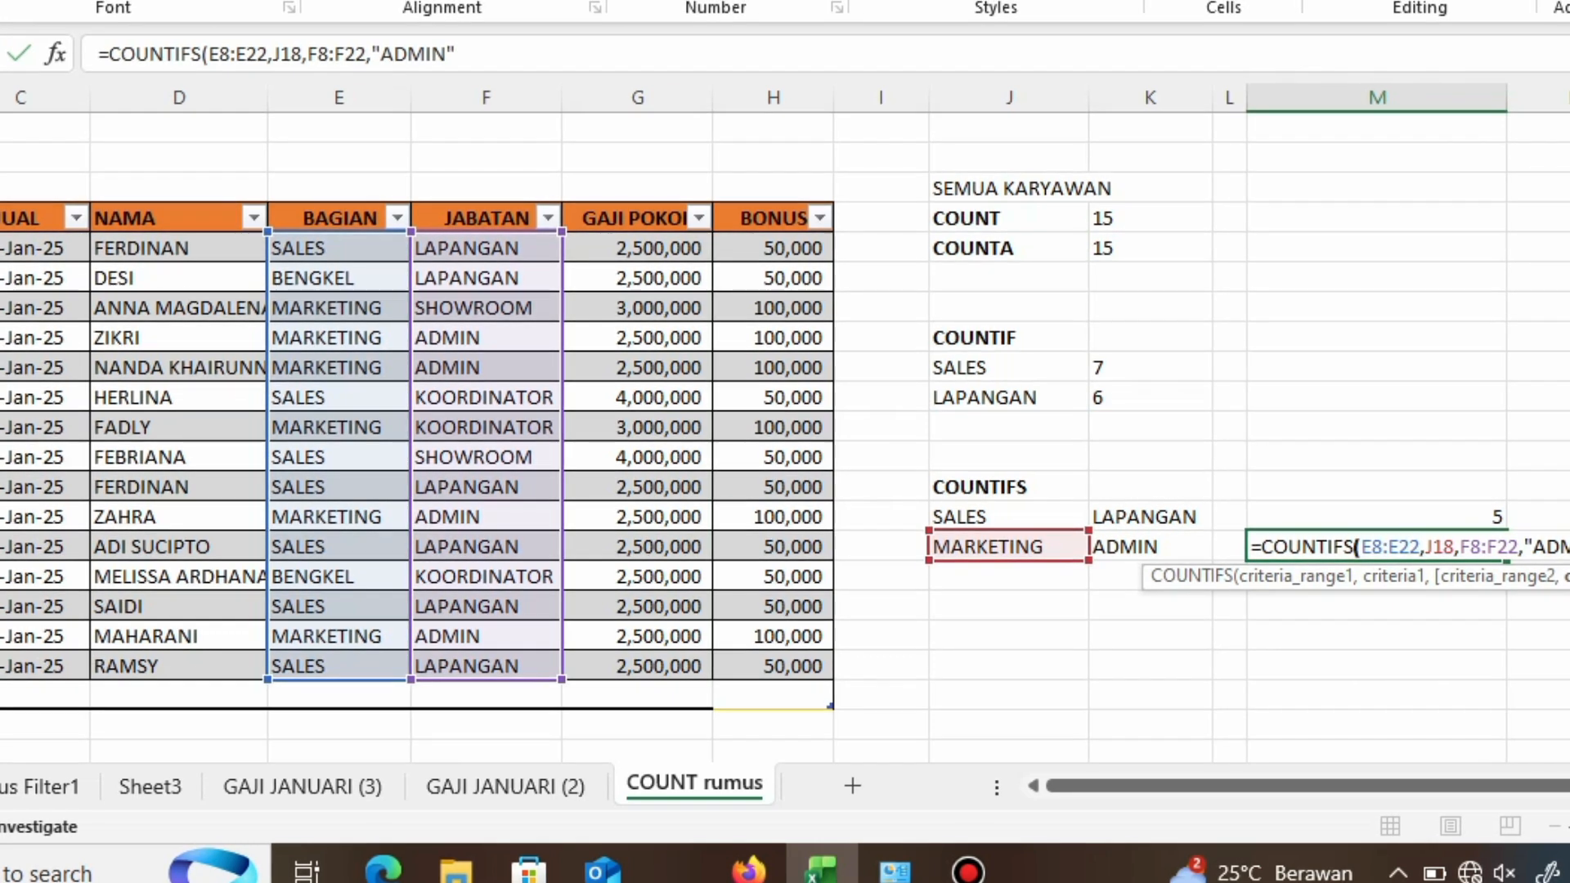
pyautogui.press('Return')
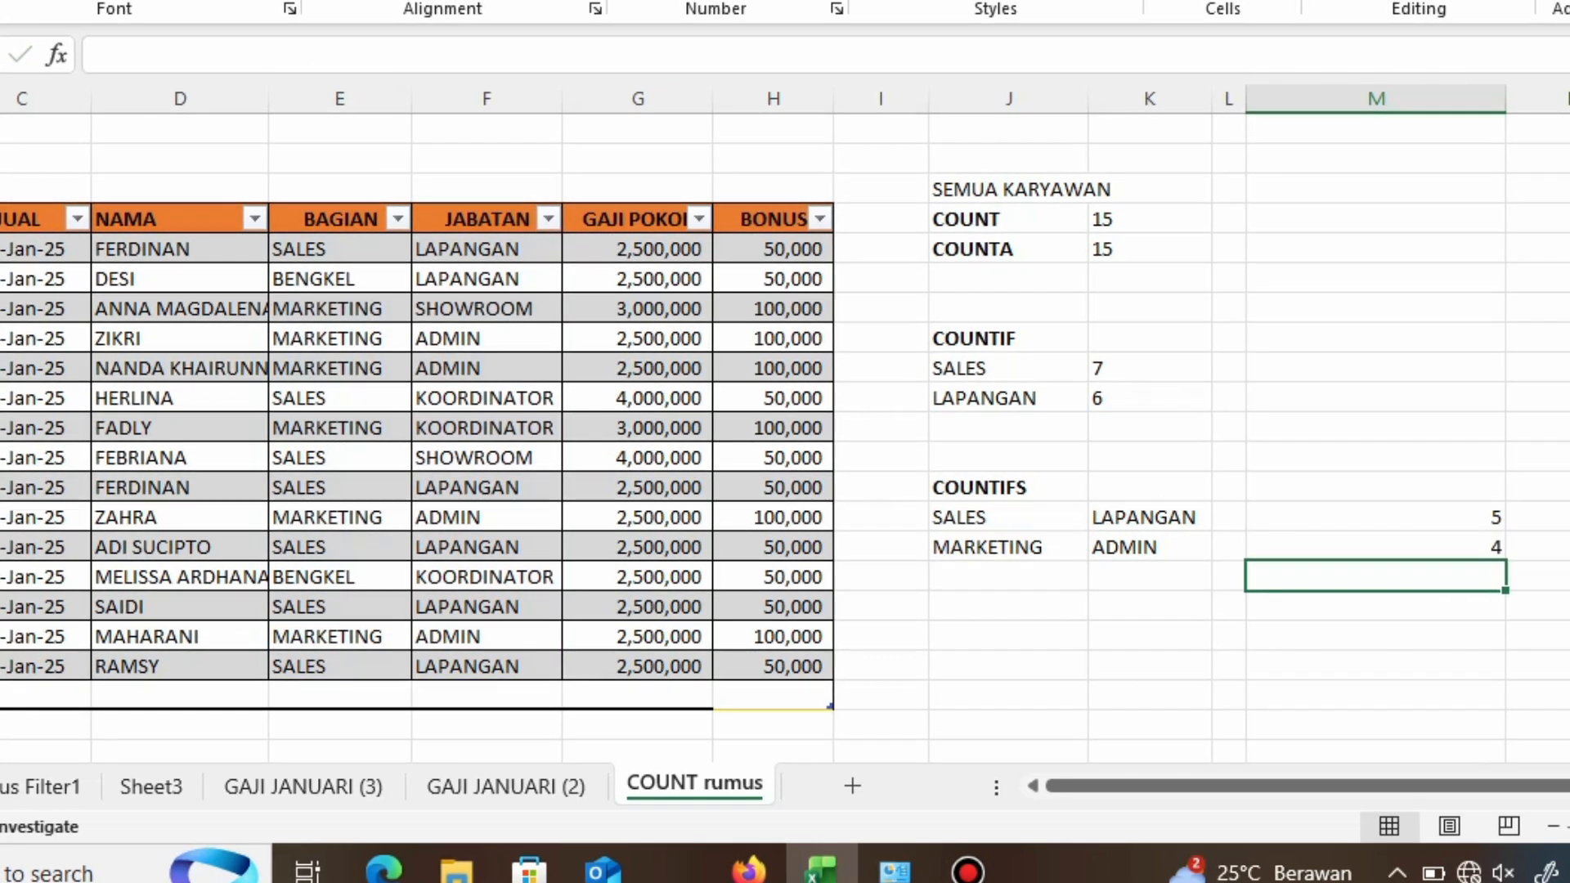
# Step: Check the new COUNTIFS formula and the table rows where BAGIAN is MARKETING and JABATAN is ADMIN
pyautogui.click(1375, 547)
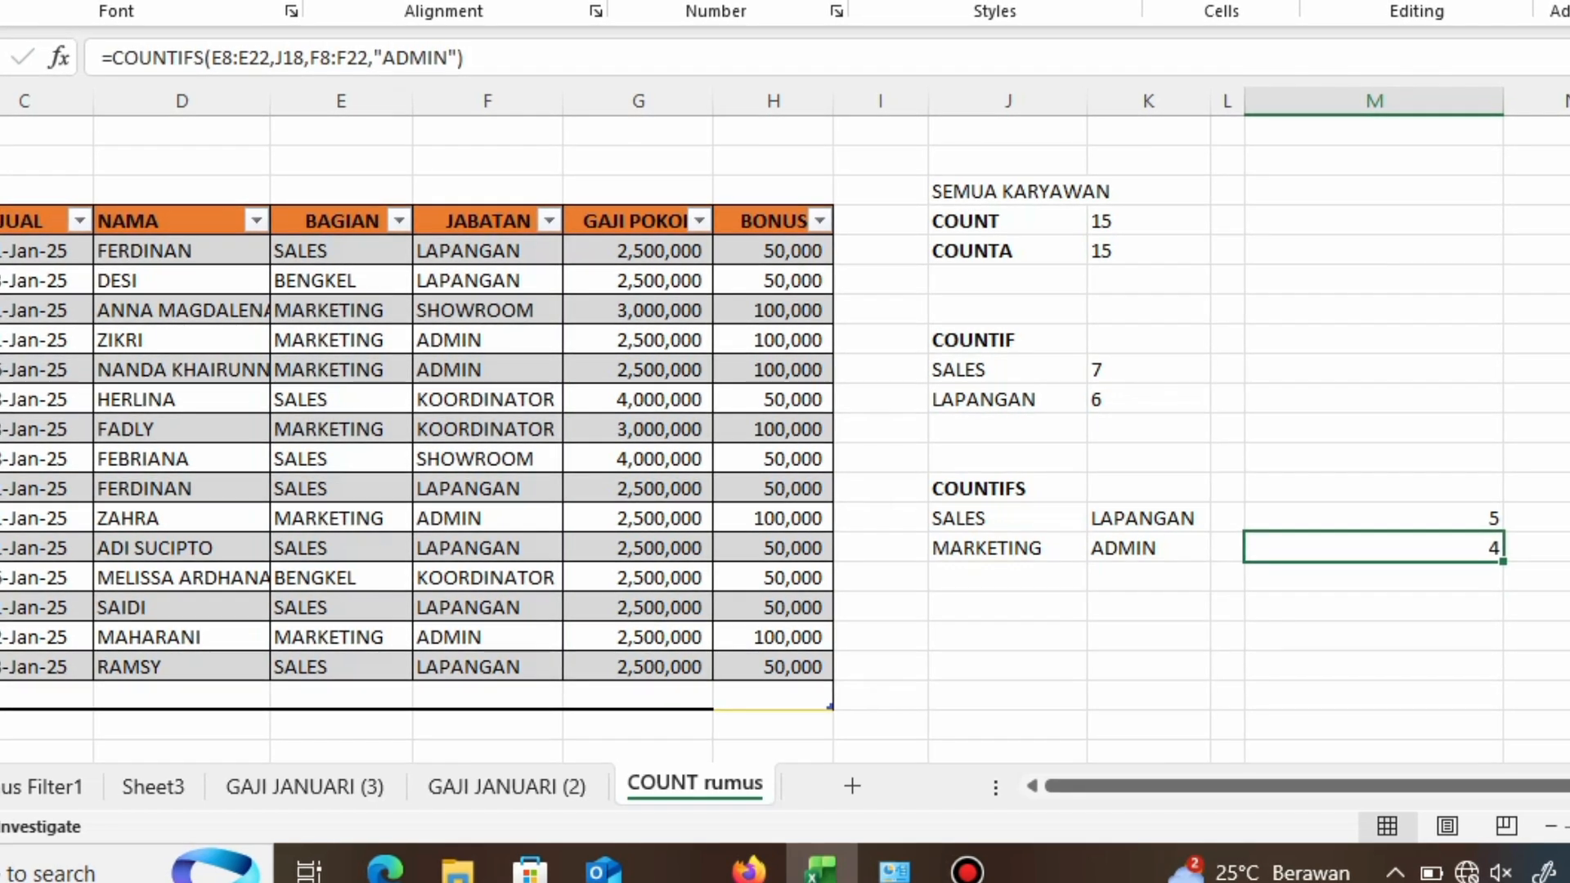
pyautogui.moveTo(342, 340); pyautogui.dragTo(488, 340)
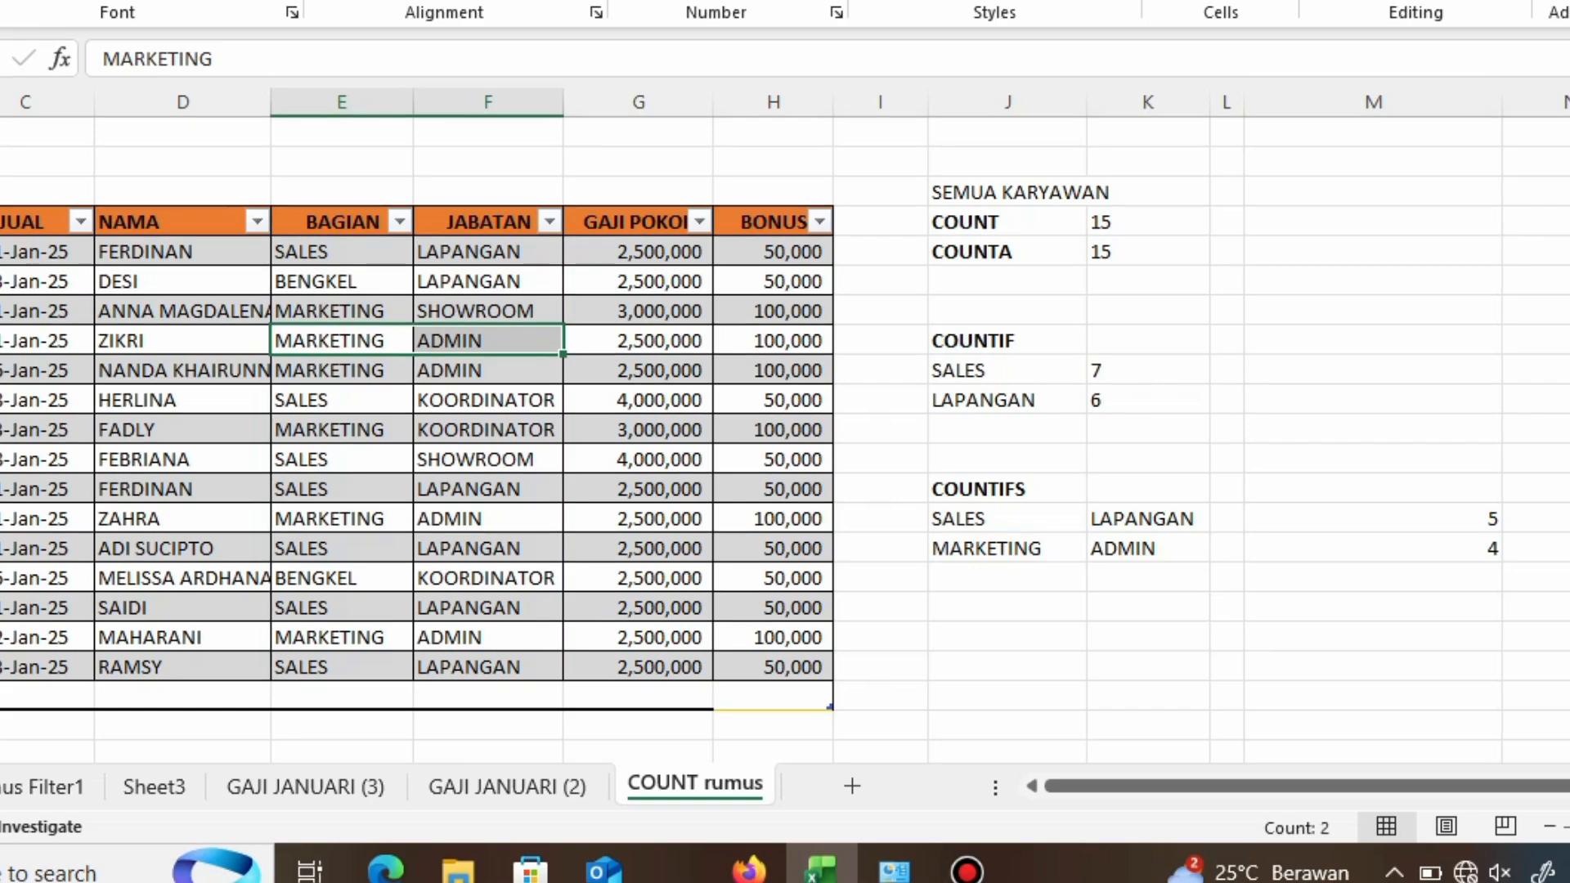
pyautogui.moveTo(342, 370); pyautogui.dragTo(488, 370)
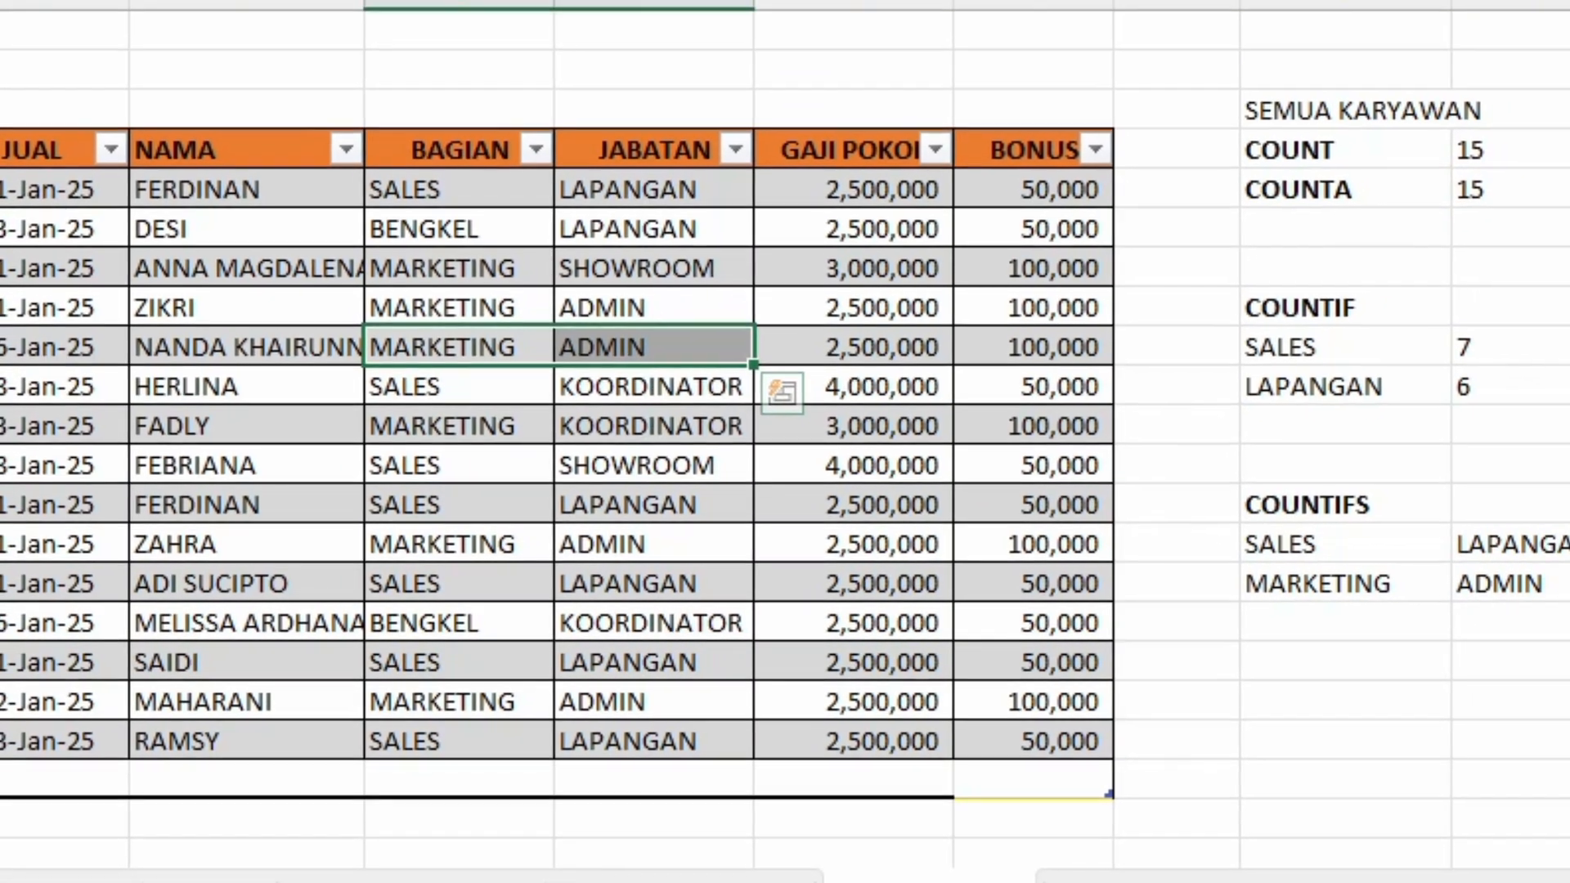
pyautogui.moveTo(462, 538); pyautogui.dragTo(654, 538)
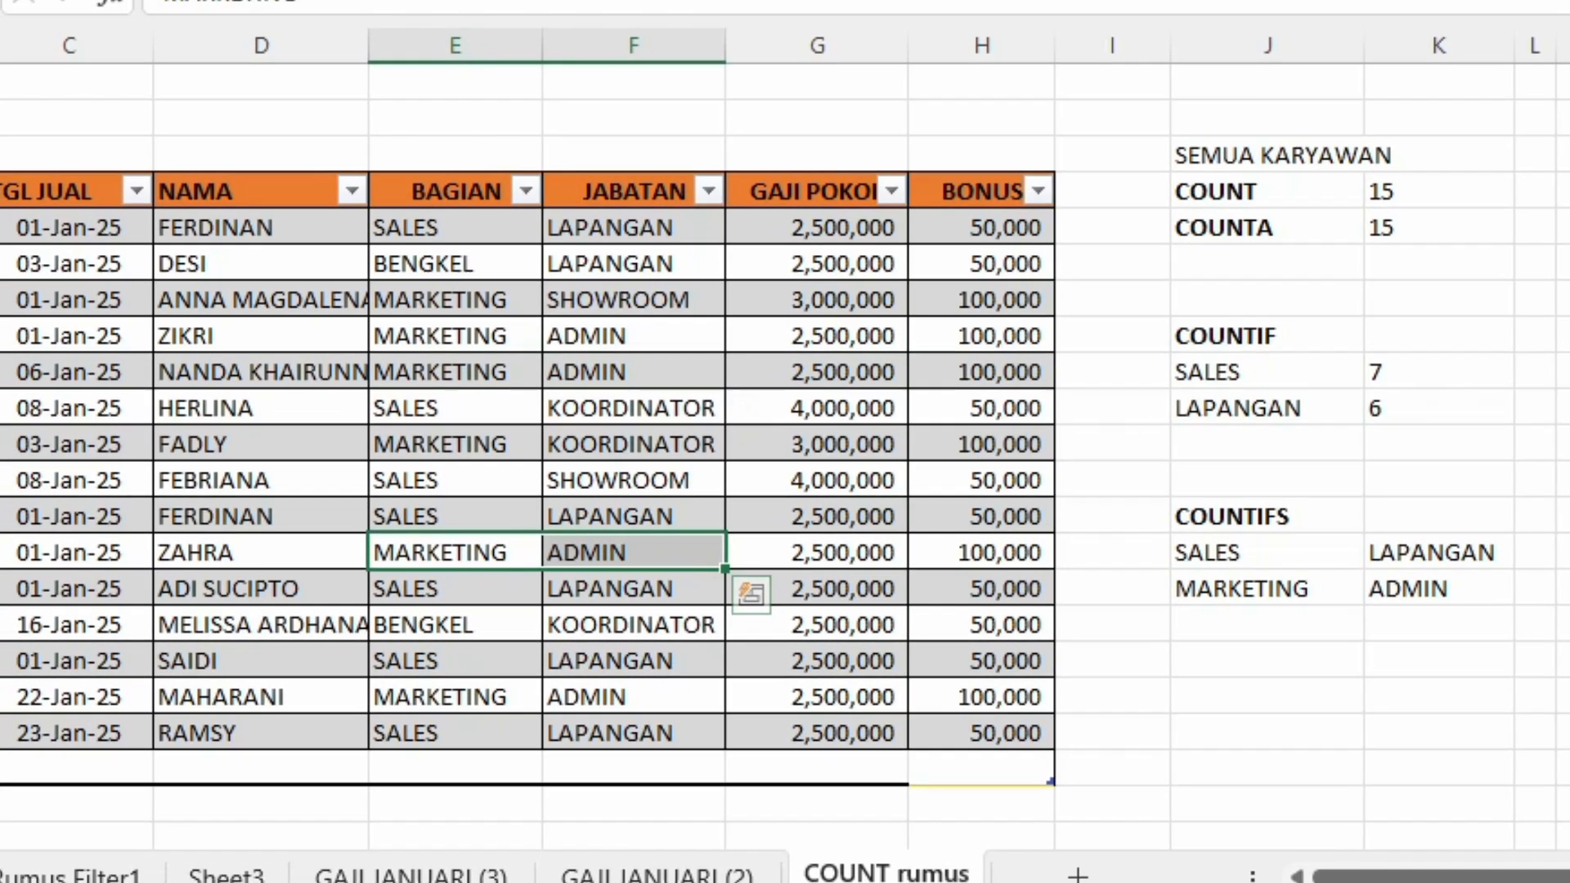
pyautogui.moveTo(455, 697); pyautogui.dragTo(634, 698)
pyautogui.click(1439, 733)
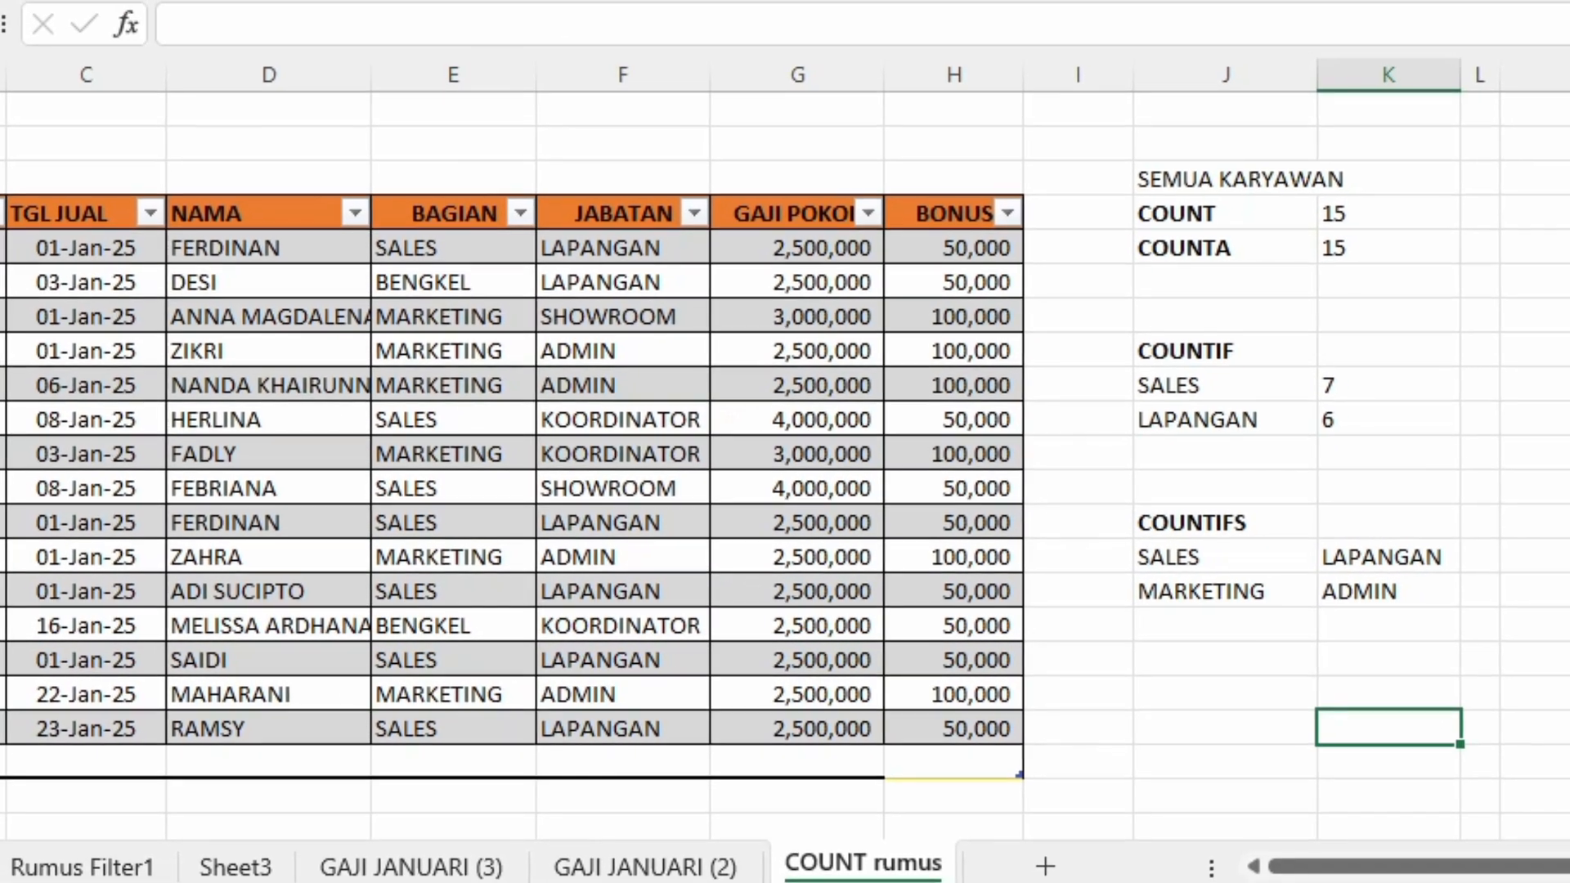